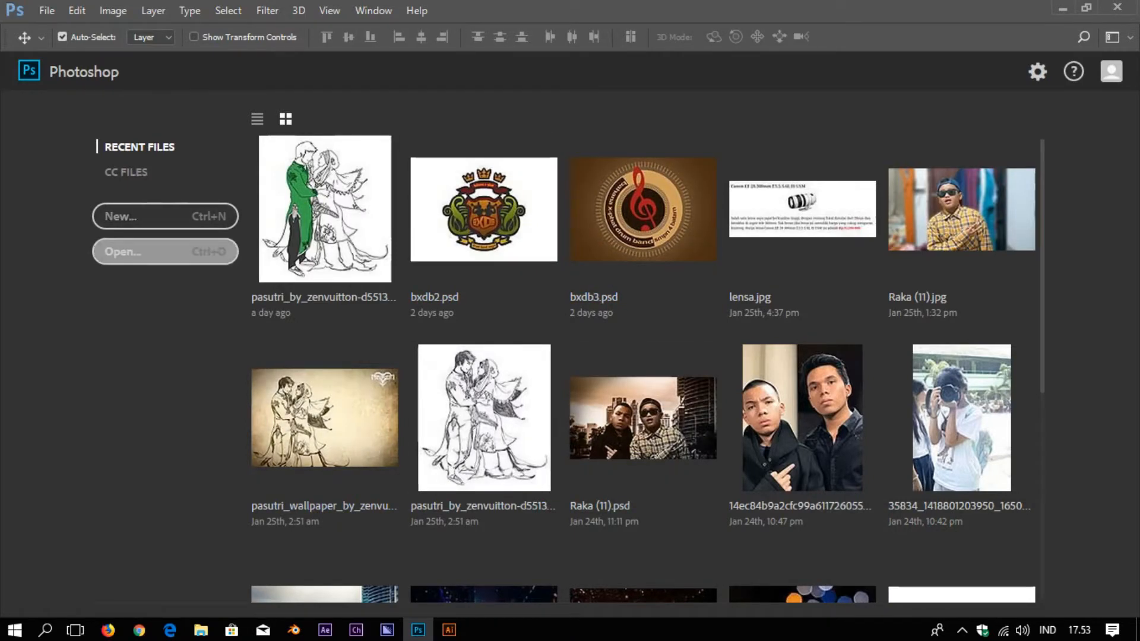
# In the Open dialog, go to USB Drive (G:) > rezy and delete NES PUNYA CERITA 3
pyautogui.click(165, 251)
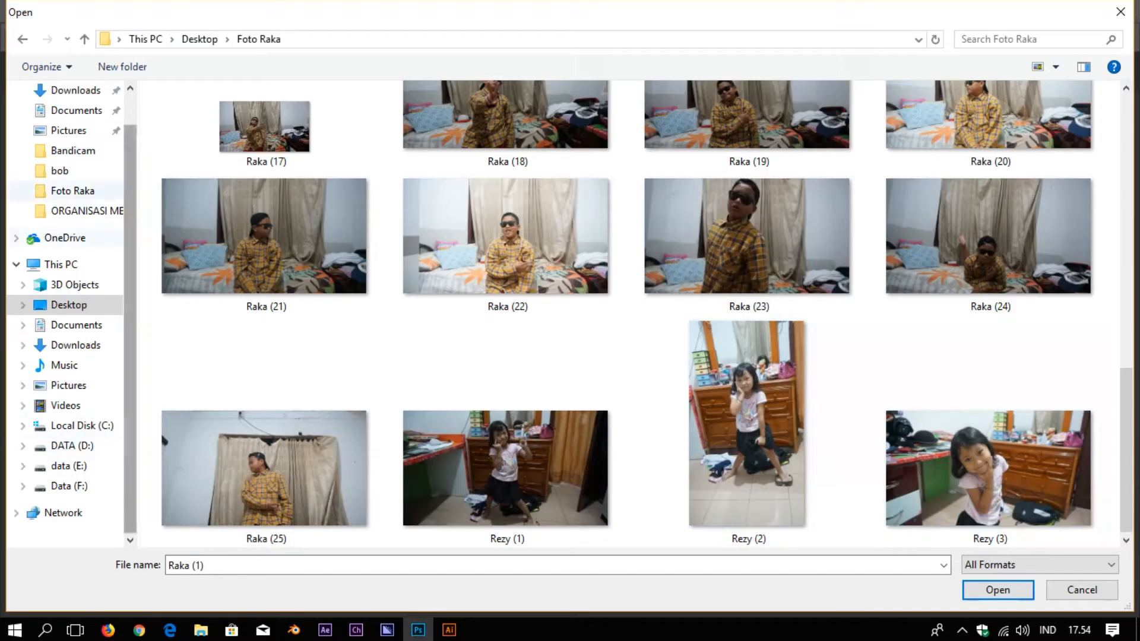
pyautogui.click(60, 264)
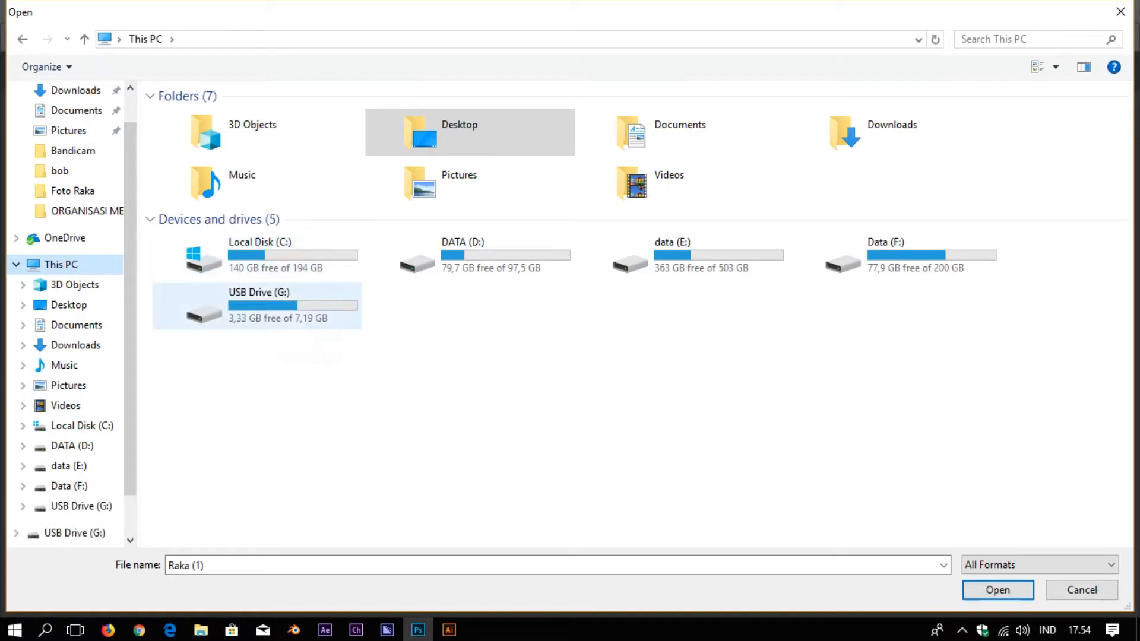
pyautogui.doubleClick(196, 303)
pyautogui.scroll(3, 570, 152)
pyautogui.doubleClick(571, 153)
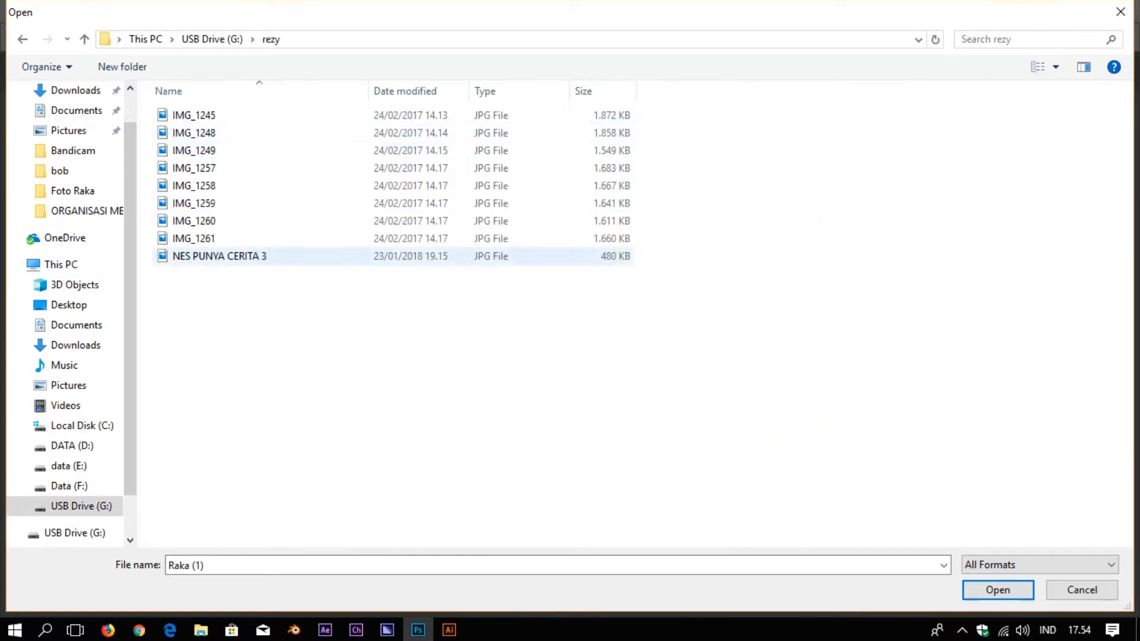
pyautogui.click(267, 256)
pyautogui.press('Delete')
pyautogui.press('Return')
# Open the photo IMG_1257.JPG from the rezy folder
pyautogui.scroll(5, 630, 241)
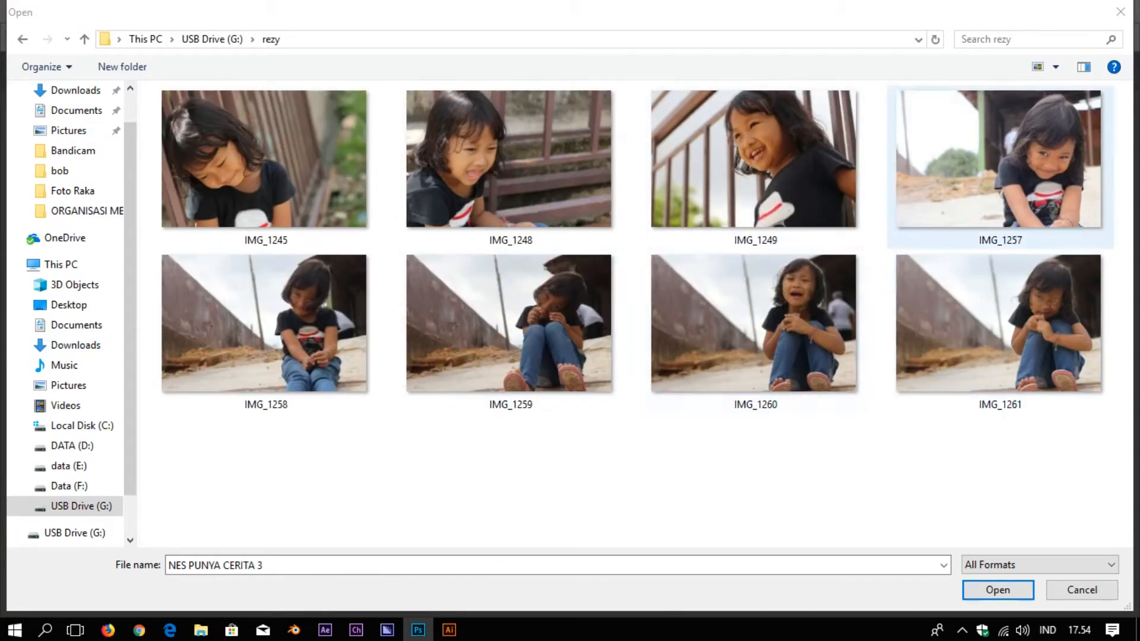
pyautogui.doubleClick(999, 159)
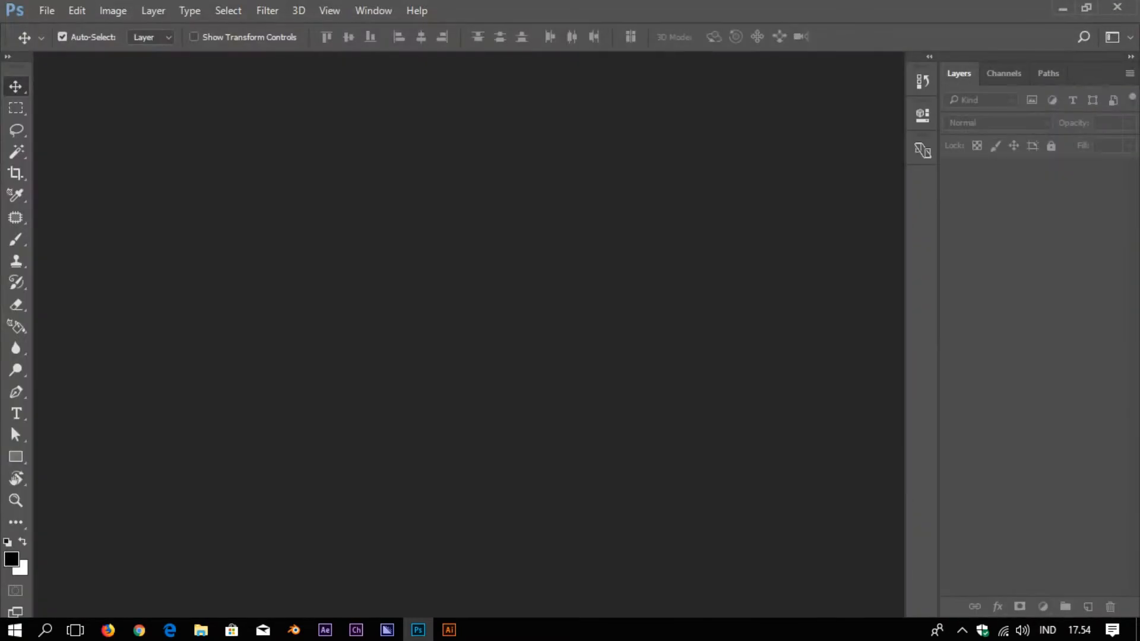
pyautogui.scroll(14, 512, 369)
pyautogui.scroll(-15, 512, 368)
pyautogui.scroll(2, 512, 368)
pyautogui.scroll(-1, 512, 368)
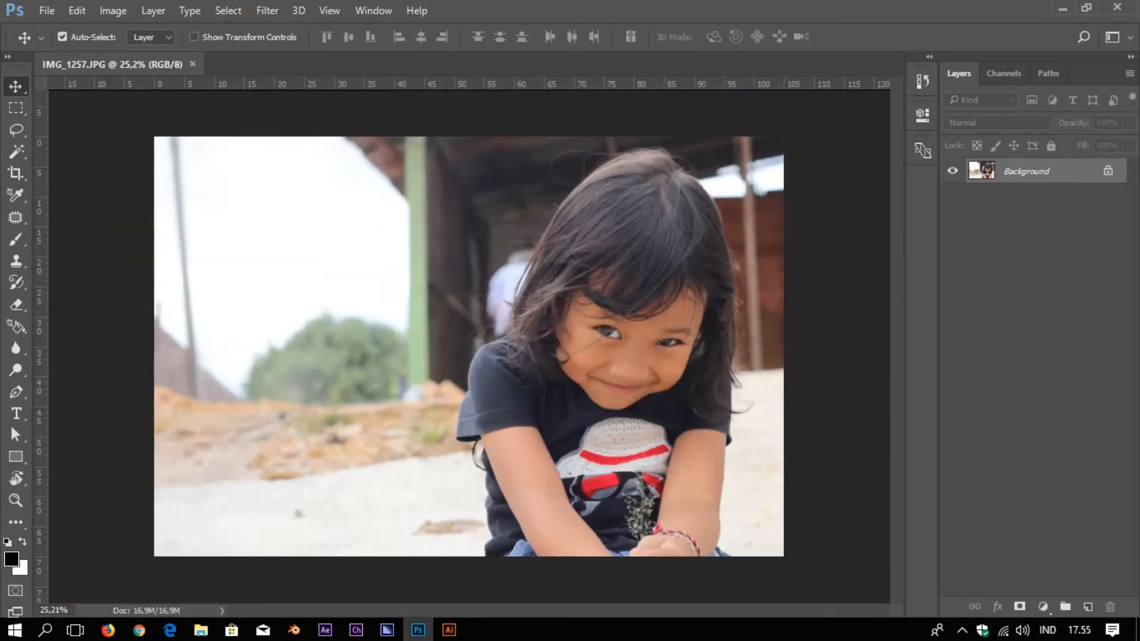
# With the Pen Tool, begin tracing the shirt's lower edge, then undo the filled shape it made
pyautogui.press('p')
pyautogui.rightClick(16, 392)
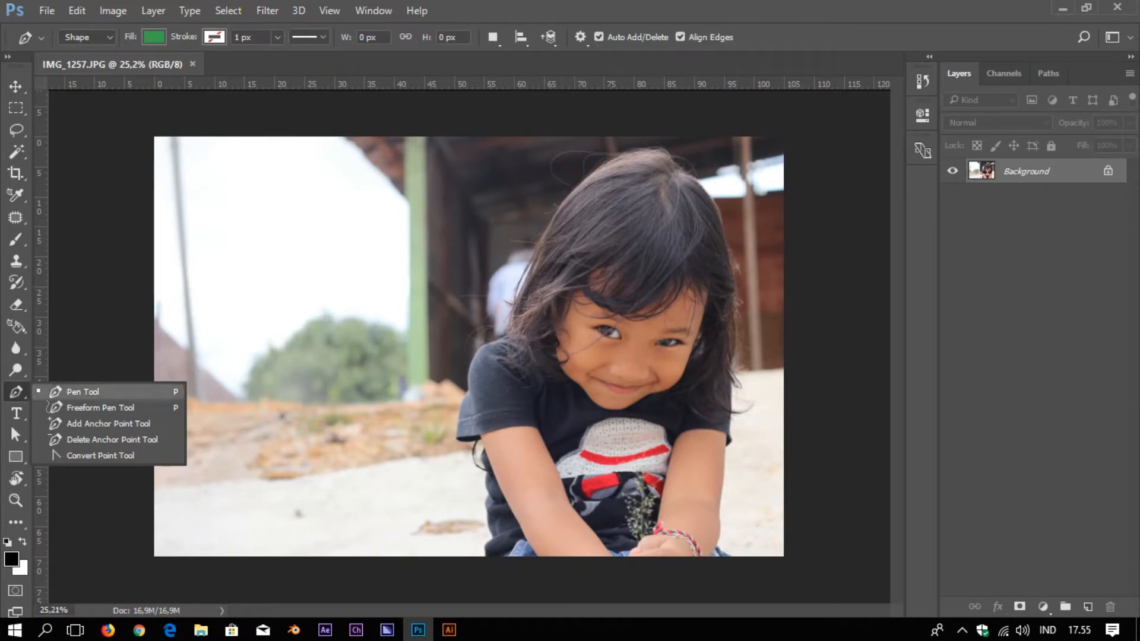
pyautogui.press('Escape')
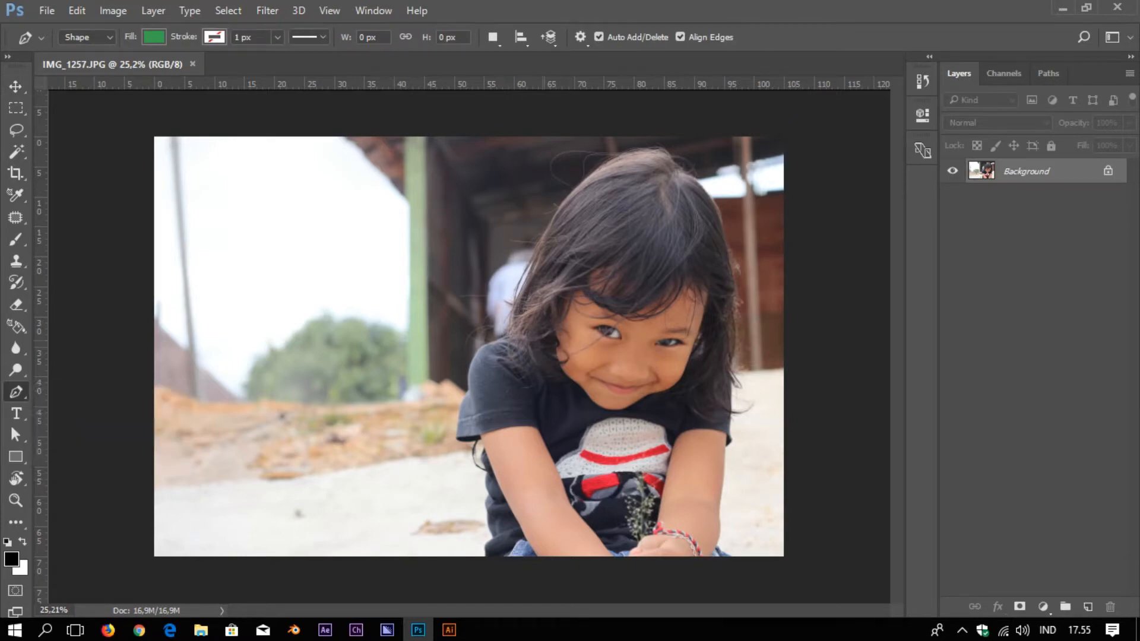
pyautogui.scroll(10, 516, 431)
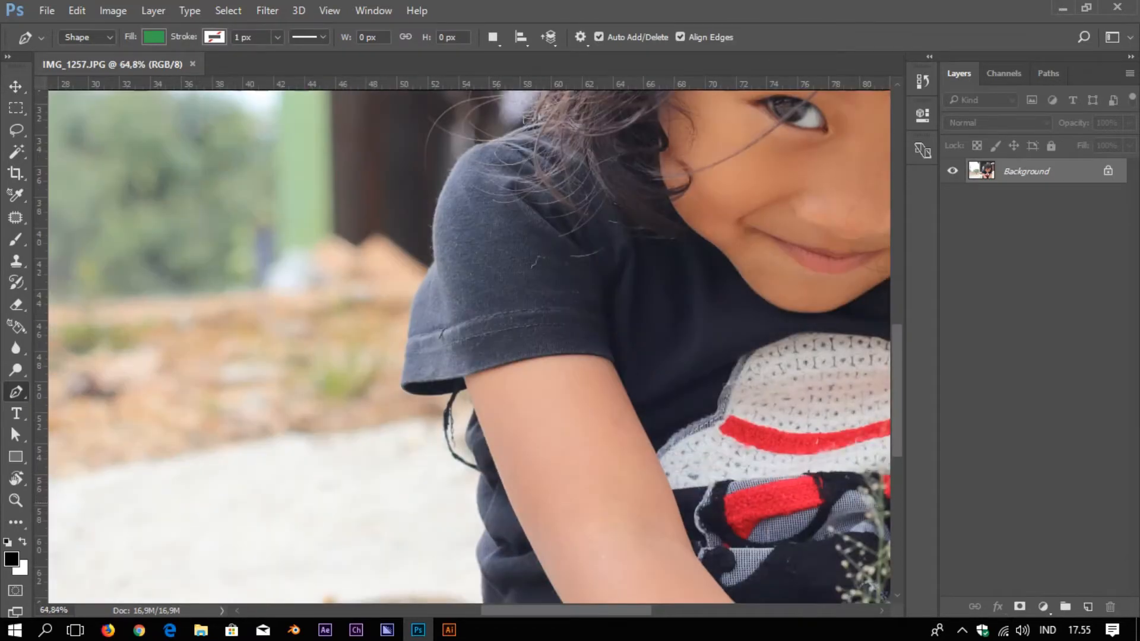
pyautogui.scroll(-6, 498, 451)
pyautogui.scroll(5, 463, 428)
pyautogui.scroll(8, 568, 241)
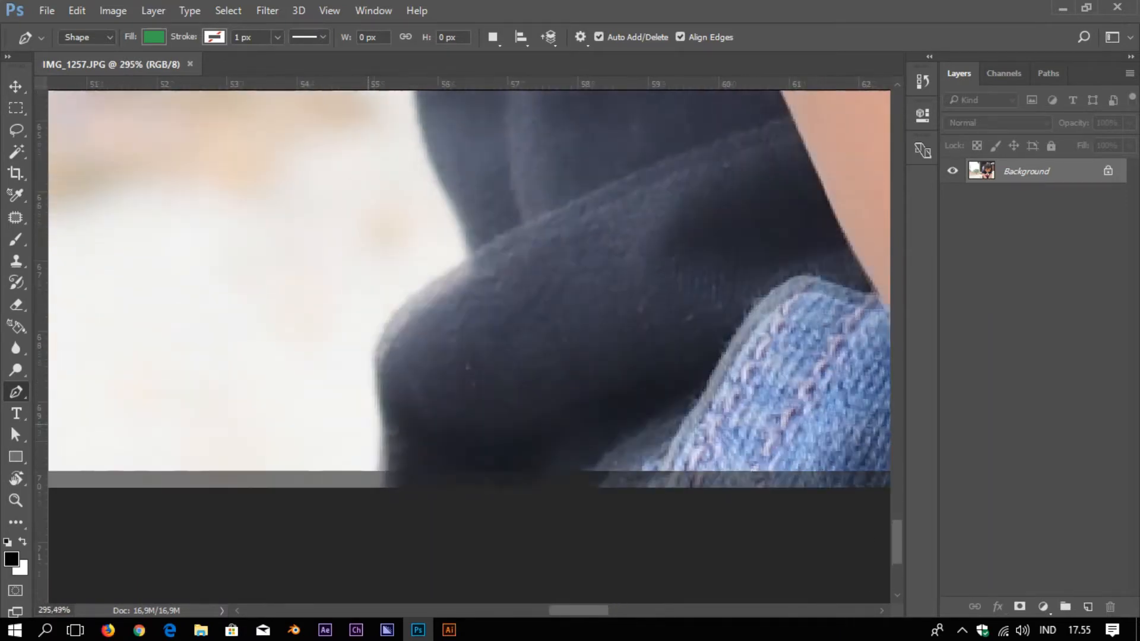
pyautogui.moveTo(369, 425); pyautogui.dragTo(381, 455)
pyautogui.click(395, 523)
pyautogui.moveTo(397, 399); pyautogui.dragTo(391, 364)
pyautogui.moveTo(458, 303); pyautogui.dragTo(489, 282)
pyautogui.hotkey('ctrl', 'alt', 'z')
pyautogui.hotkey('ctrl', 'alt', 'z')
pyautogui.hotkey('ctrl', 'alt', 'z')
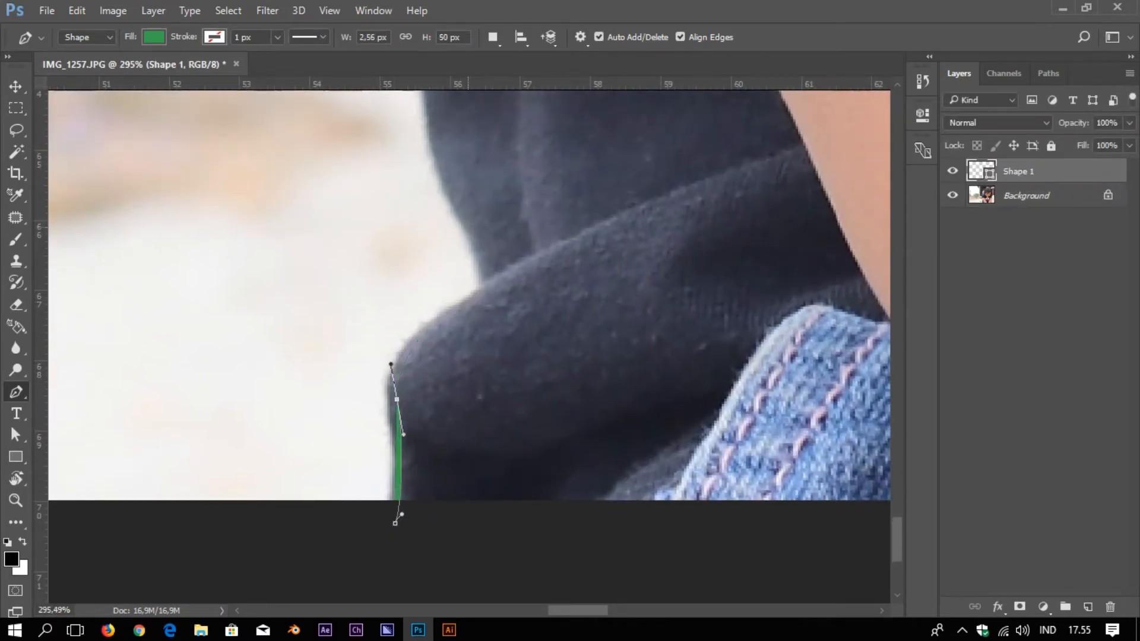
# Switch the pen to Path mode and trace curved anchors up the shirt's dark lower edge
pyautogui.click(86, 37)
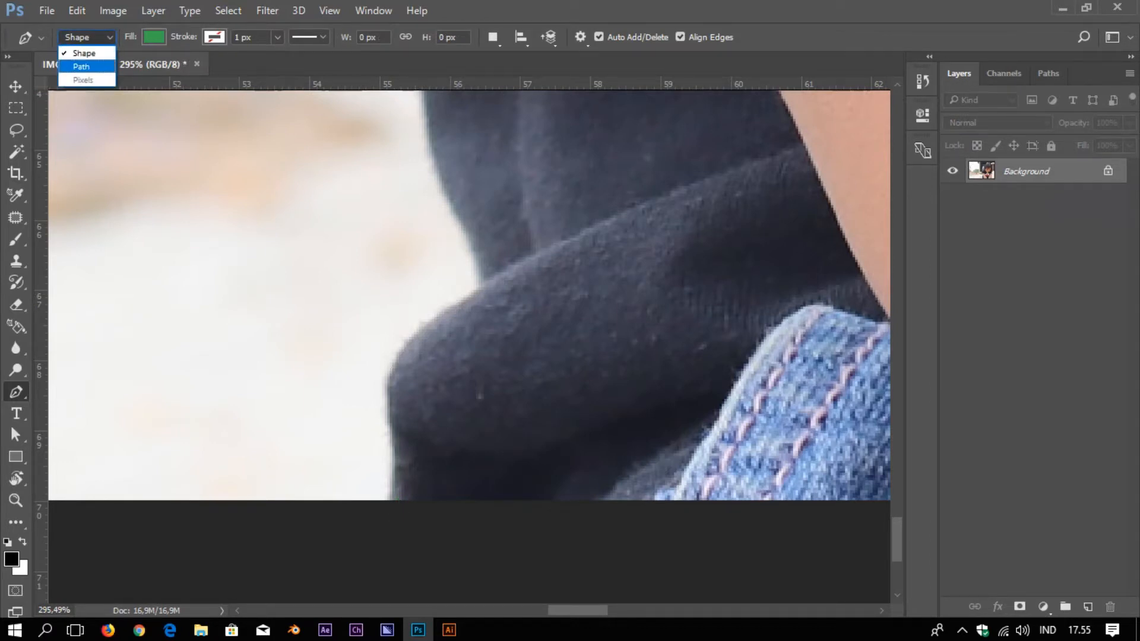
pyautogui.click(81, 66)
pyautogui.moveTo(392, 482); pyautogui.dragTo(494, 323)
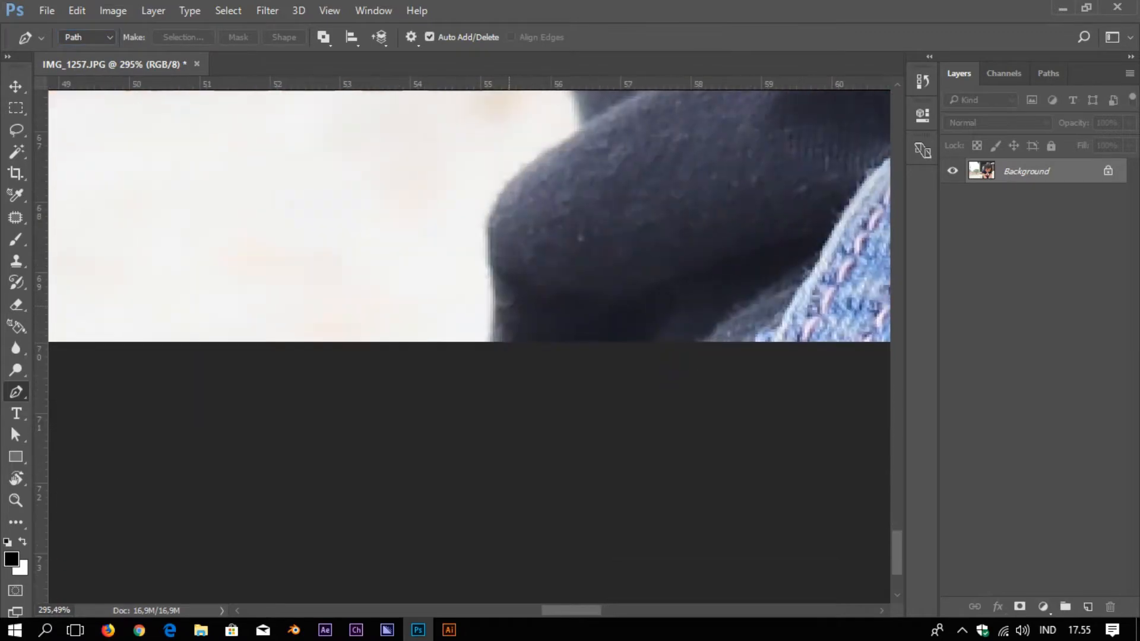
pyautogui.scroll(4, 494, 323)
pyautogui.moveTo(487, 393); pyautogui.dragTo(490, 384)
pyautogui.moveTo(494, 253); pyautogui.dragTo(484, 180)
pyautogui.hotkey('ctrl', 'z')
pyautogui.moveTo(498, 267); pyautogui.dragTo(481, 191)
pyautogui.moveTo(510, 140)
pyautogui.mouseDown()
pyautogui.moveTo(405, 413)
pyautogui.moveTo(451, 362)
pyautogui.mouseUp()
pyautogui.moveTo(509, 316); pyautogui.dragTo(527, 294)
pyautogui.moveTo(477, 175); pyautogui.dragTo(469, 493)
# Continue the path along the fabric edge and further up the shirt
pyautogui.moveTo(435, 214); pyautogui.dragTo(435, 166)
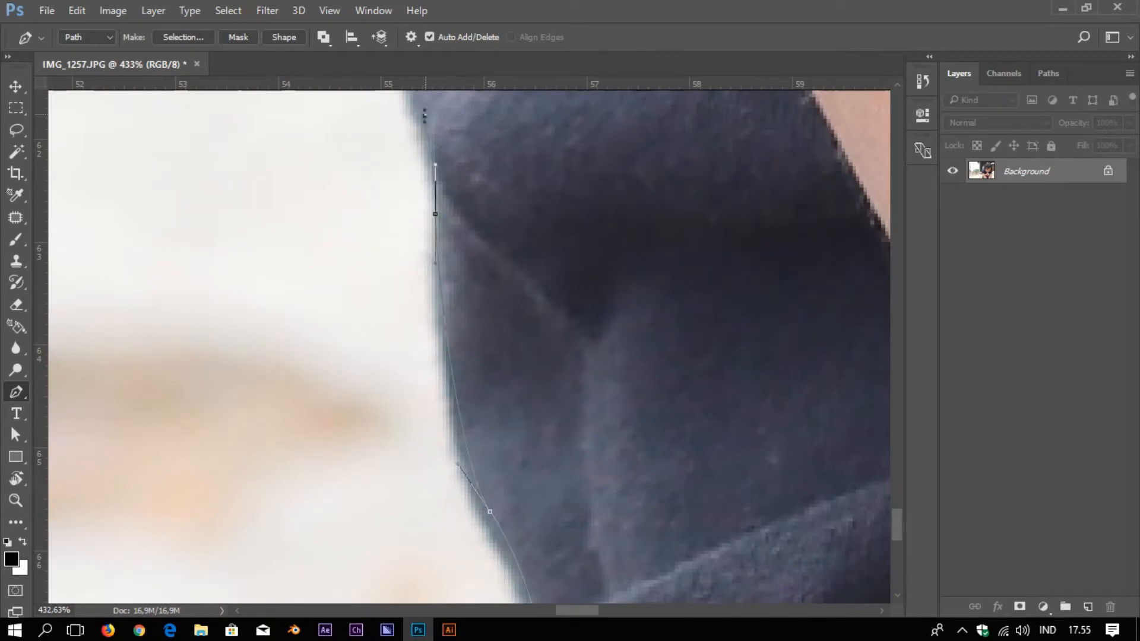
pyautogui.moveTo(435, 119); pyautogui.dragTo(532, 596)
pyautogui.moveTo(524, 457); pyautogui.dragTo(529, 446)
pyautogui.moveTo(547, 387); pyautogui.dragTo(545, 382)
pyautogui.moveTo(491, 222); pyautogui.dragTo(496, 173)
pyautogui.moveTo(496, 173); pyautogui.dragTo(419, 397)
pyautogui.moveTo(415, 285); pyautogui.dragTo(436, 184)
pyautogui.scroll(-5, 460, 539)
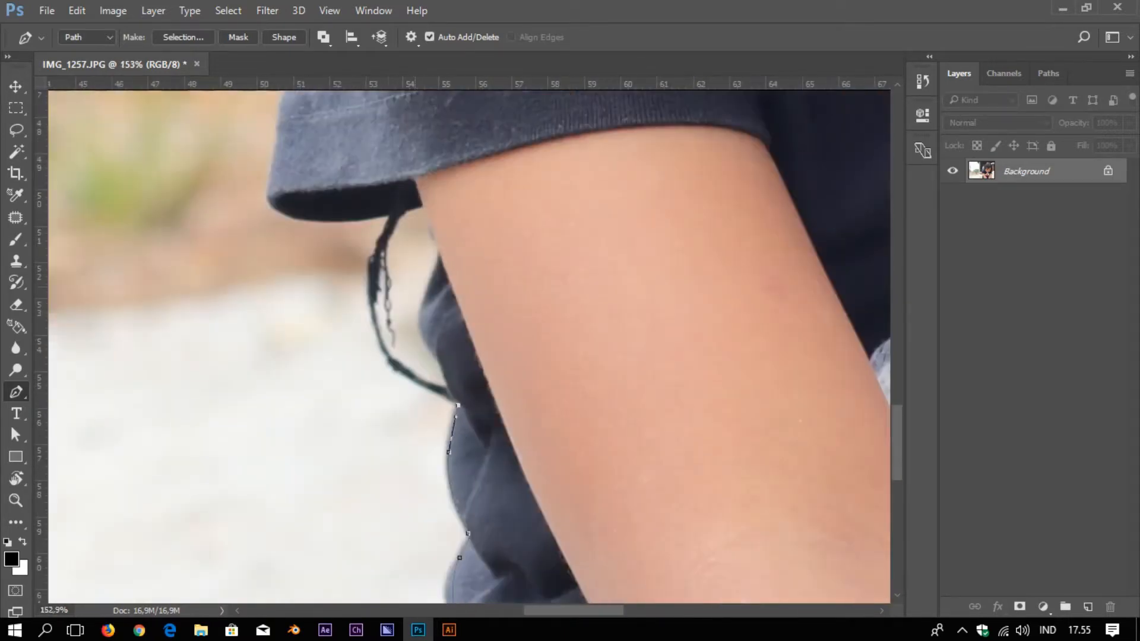
pyautogui.scroll(5, 457, 378)
pyautogui.click(446, 444)
pyautogui.moveTo(401, 337); pyautogui.dragTo(375, 290)
pyautogui.moveTo(342, 230); pyautogui.dragTo(338, 206)
# Extend the path from where the shirt meets the arm up along the sleeve
pyautogui.moveTo(404, 229); pyautogui.dragTo(446, 525)
pyautogui.moveTo(426, 362); pyautogui.dragTo(670, 389)
pyautogui.click(434, 311)
pyautogui.click(627, 259)
pyautogui.moveTo(271, 298); pyautogui.dragTo(185, 255)
pyautogui.moveTo(195, 198); pyautogui.dragTo(204, 153)
pyautogui.moveTo(204, 153); pyautogui.dragTo(240, 505)
pyautogui.moveTo(284, 237); pyautogui.dragTo(293, 177)
pyautogui.moveTo(292, 177); pyautogui.dragTo(329, 452)
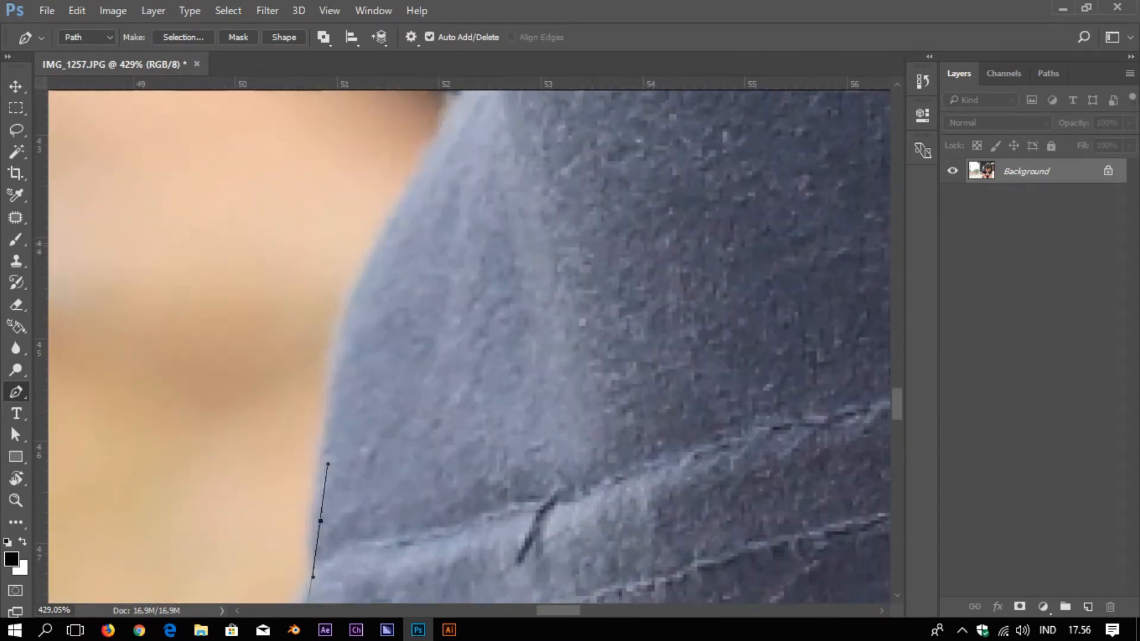
pyautogui.moveTo(378, 272); pyautogui.dragTo(430, 184)
pyautogui.moveTo(429, 184); pyautogui.dragTo(389, 397)
# Trace the path over the arm and shoulder edge
pyautogui.moveTo(453, 312); pyautogui.dragTo(453, 301)
pyautogui.moveTo(440, 169); pyautogui.dragTo(459, 424)
pyautogui.moveTo(495, 140); pyautogui.dragTo(507, 109)
pyautogui.moveTo(507, 109); pyautogui.dragTo(437, 379)
pyautogui.moveTo(529, 185); pyautogui.dragTo(428, 368)
pyautogui.moveTo(542, 309); pyautogui.dragTo(574, 299)
pyautogui.scroll(-6, 575, 299)
pyautogui.moveTo(618, 197); pyautogui.dragTo(426, 464)
pyautogui.scroll(9, 414, 558)
pyautogui.moveTo(414, 557); pyautogui.dragTo(469, 468)
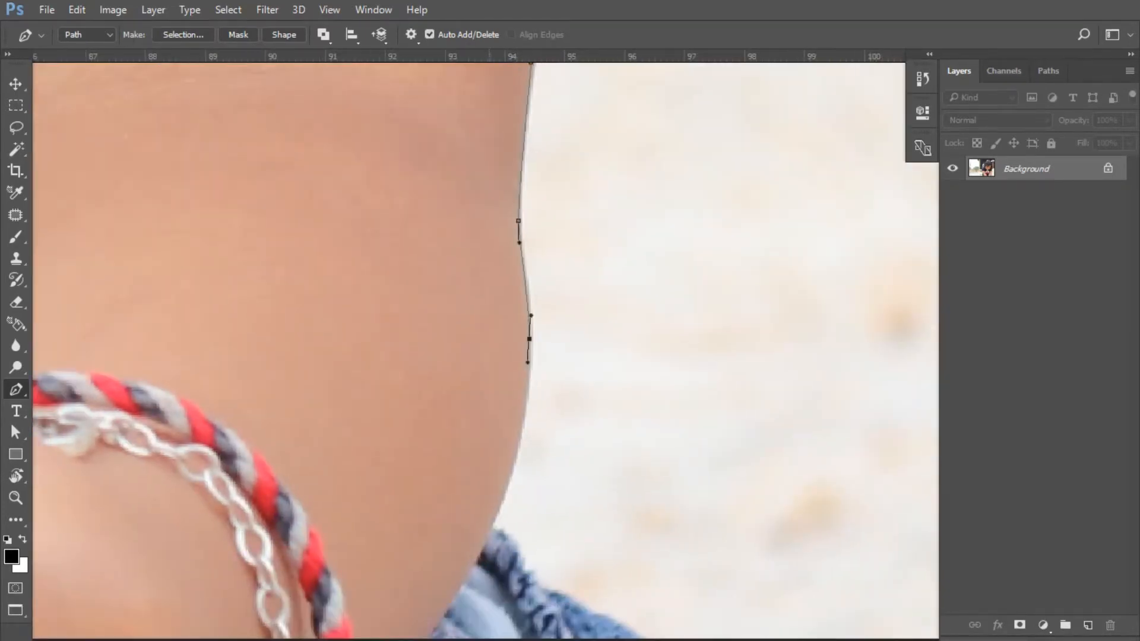
# Trace down the arm's outer edge toward the jeans and close the path below the photo
pyautogui.moveTo(492, 529); pyautogui.dragTo(498, 264)
pyautogui.click(534, 304)
pyautogui.moveTo(551, 329); pyautogui.dragTo(567, 335)
pyautogui.click(632, 370)
pyautogui.scroll(-10, 645, 380)
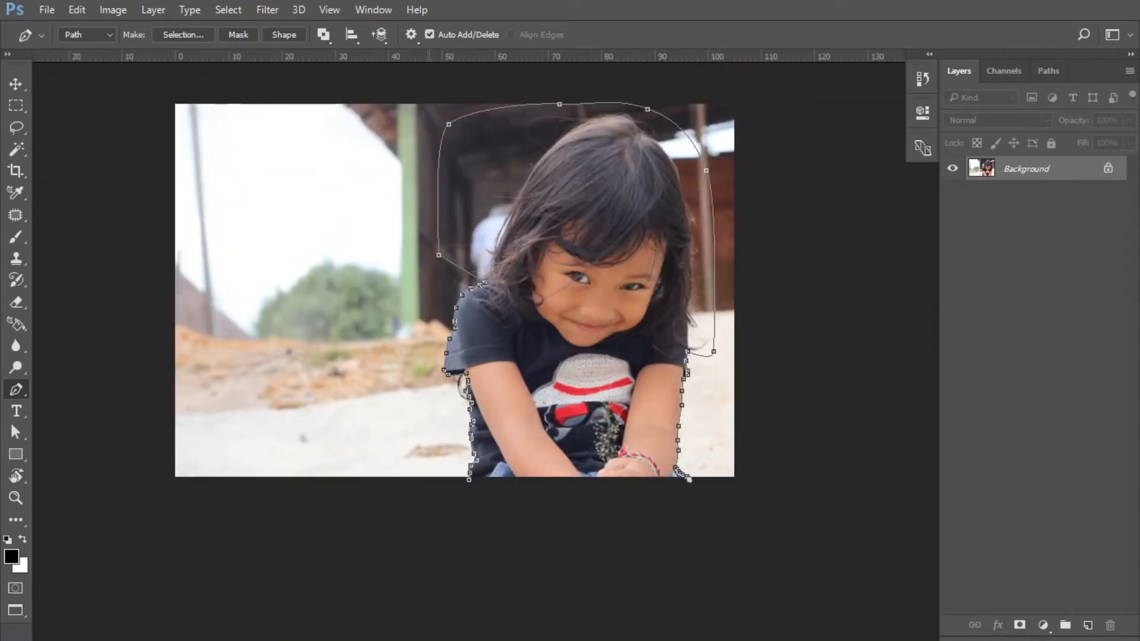
pyautogui.moveTo(469, 480); pyautogui.dragTo(324, 208)
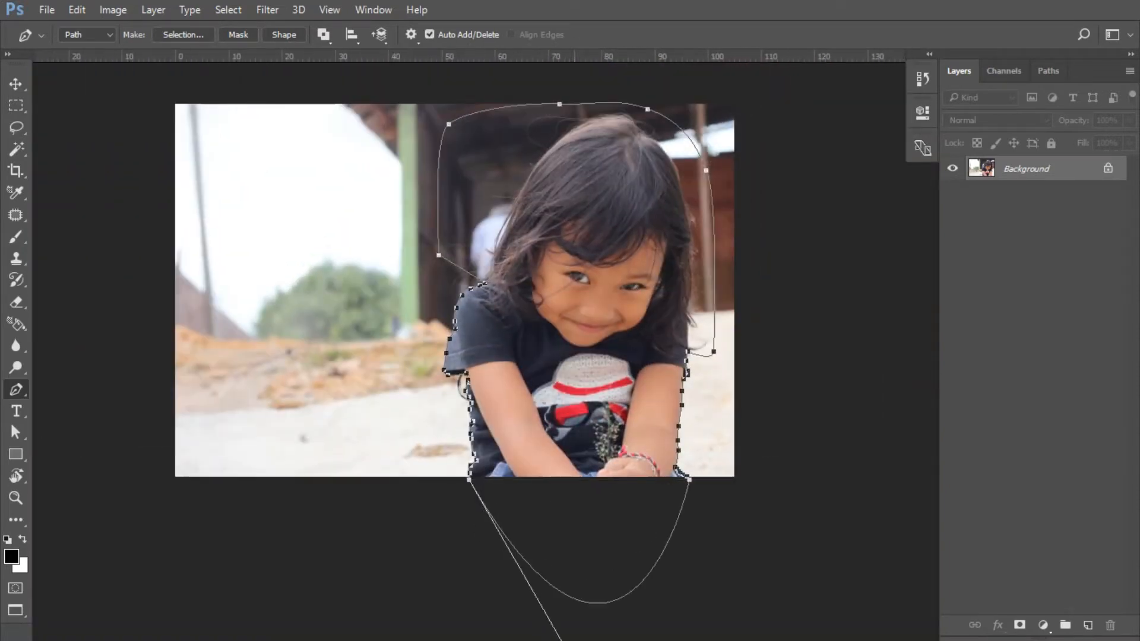
pyautogui.scroll(6, 604, 143)
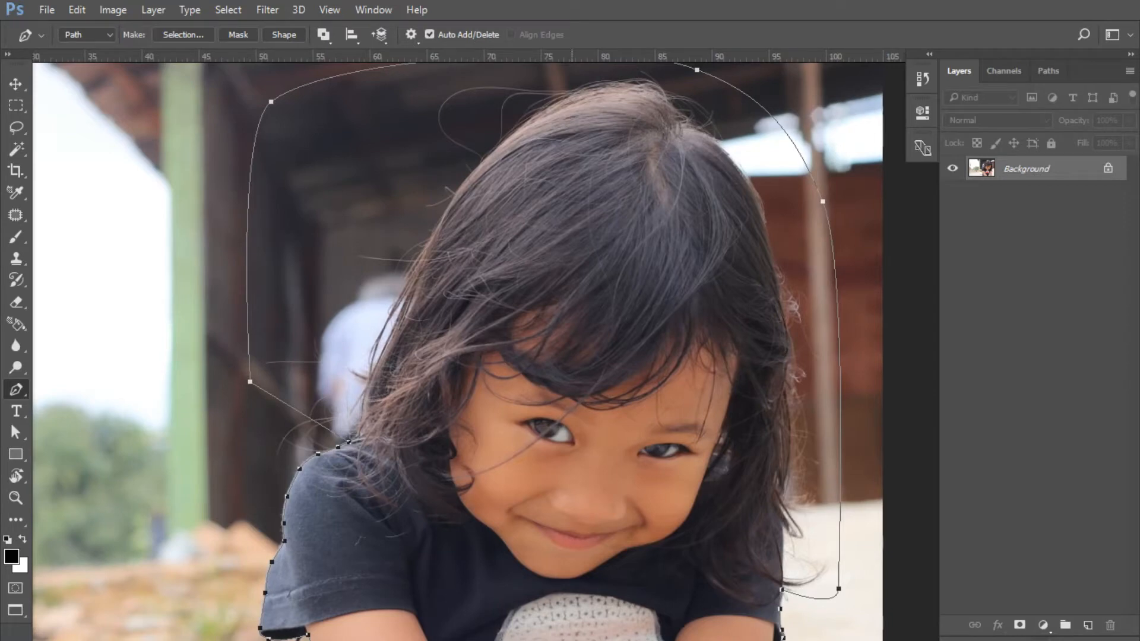
pyautogui.rightClick(573, 191)
# Make a 0.5 px feathered selection from the path, copy it to Layer 1, and hide Background
pyautogui.click(639, 270)
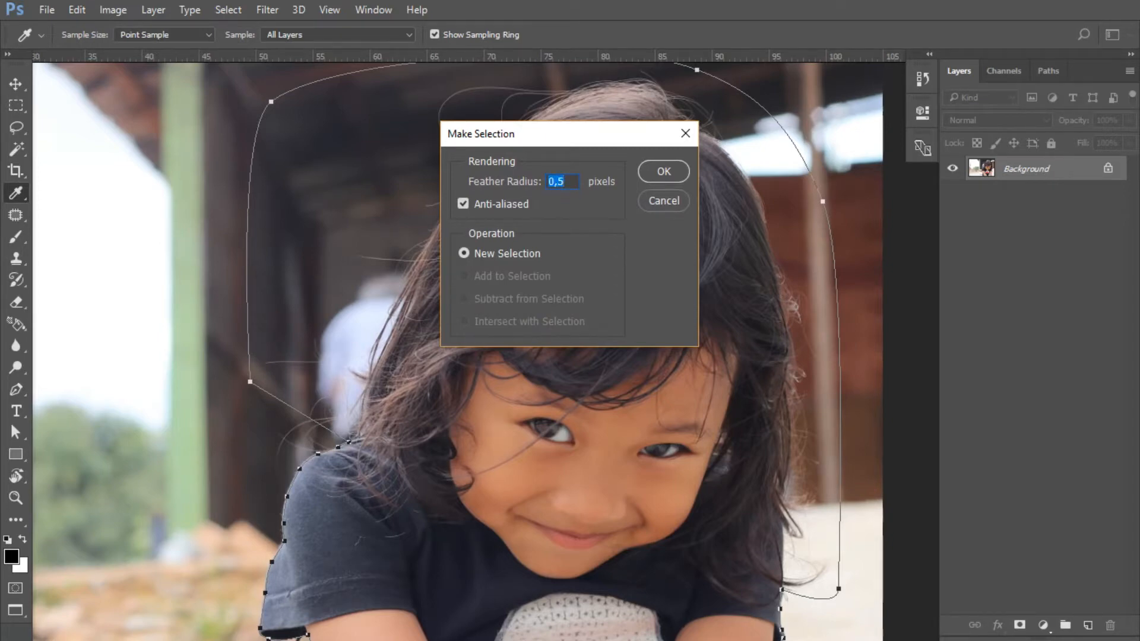
pyautogui.press('Return')
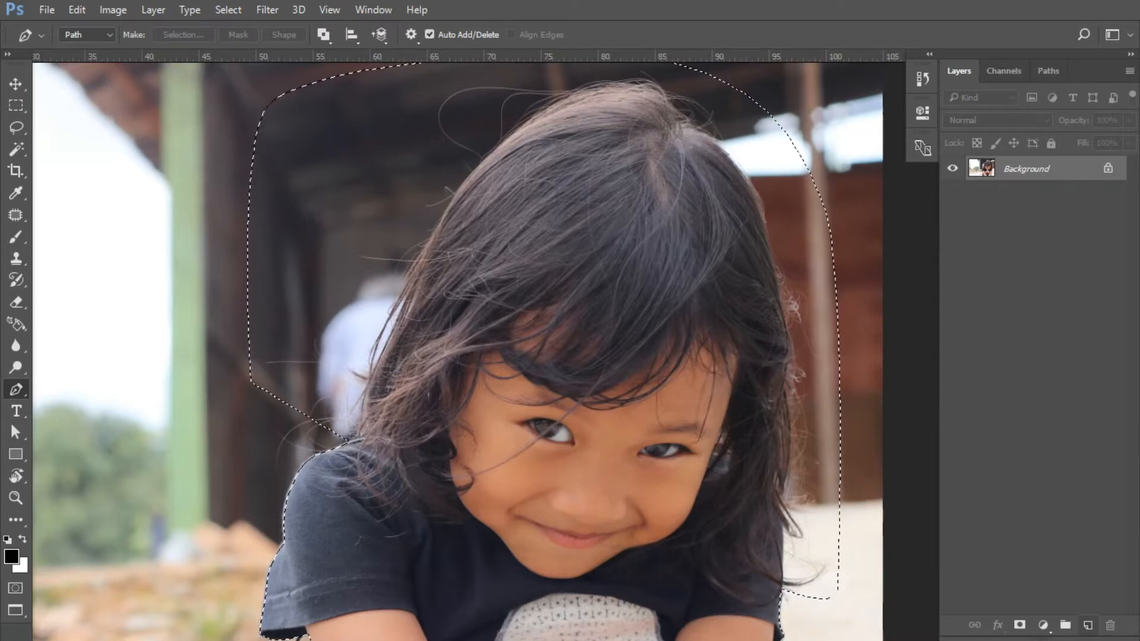
pyautogui.hotkey('ctrl', 'shift', 'alt', 'n')
pyautogui.hotkey('ctrl', 'z')
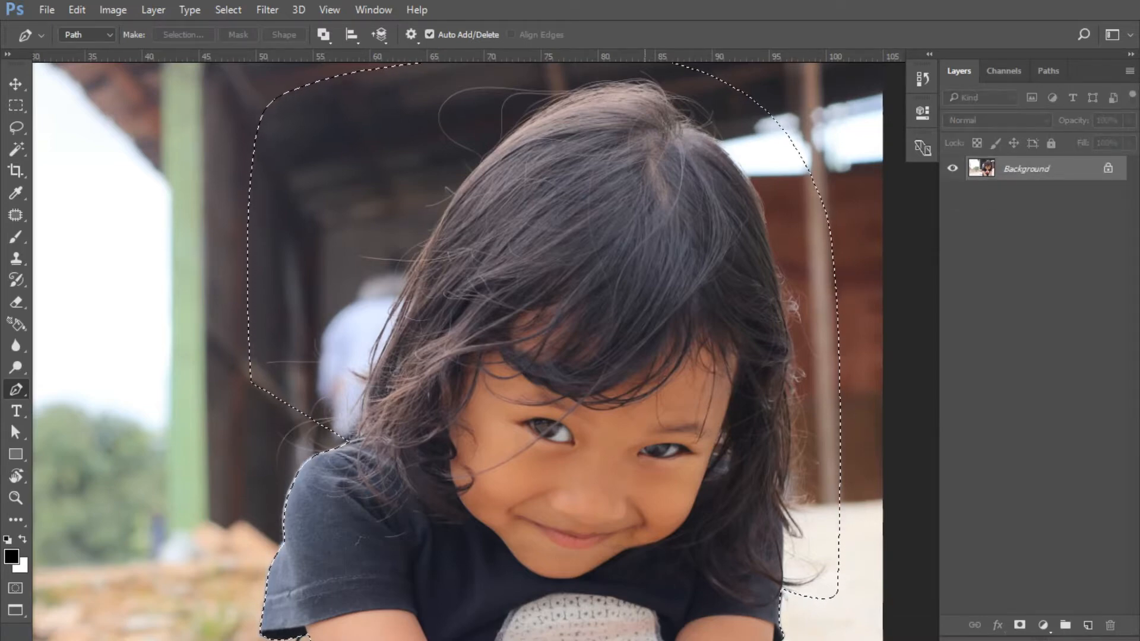
pyautogui.hotkey('ctrl', 'j')
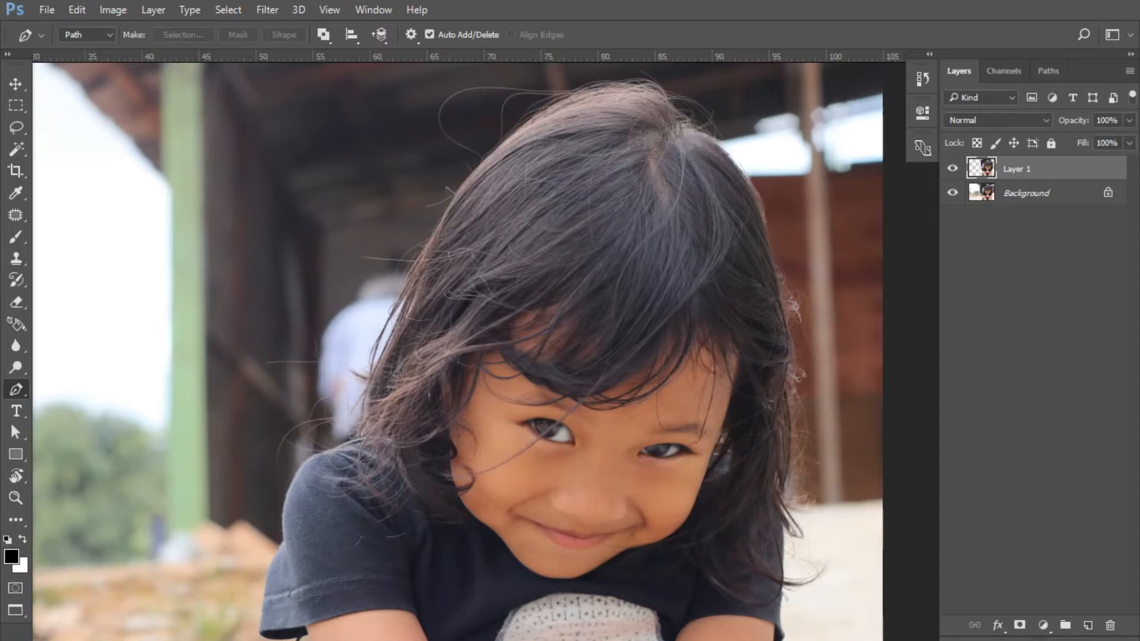
pyautogui.click(953, 193)
# Zoom in on the girl's sleeve edge and bring up the Eraser tool variants
pyautogui.hotkey('ctrl', '-')
pyautogui.hotkey('ctrl', '-')
pyautogui.hotkey('ctrl', '-')
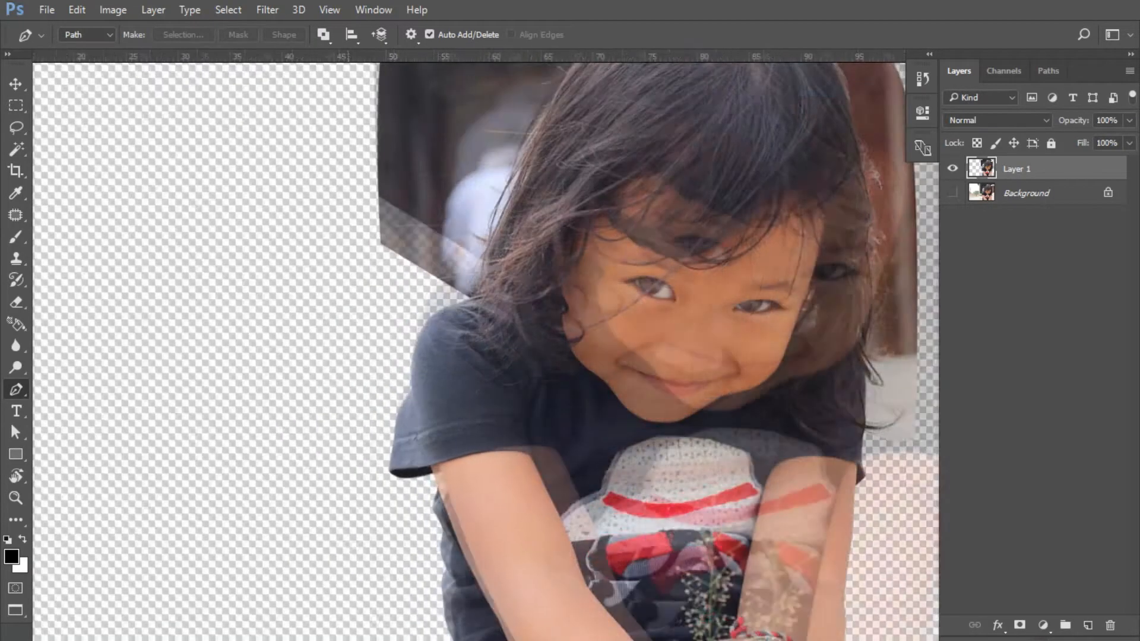
pyautogui.hotkey('ctrl', '+')
pyautogui.hotkey('ctrl', '+')
pyautogui.hotkey('ctrl', '+')
pyautogui.hotkey('ctrl', '+')
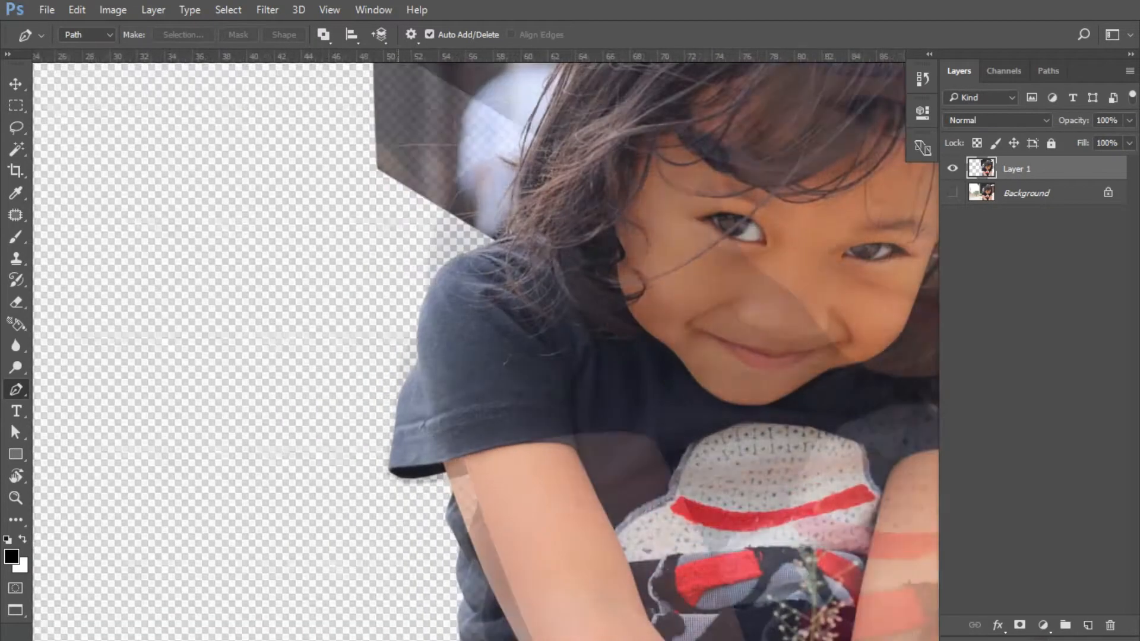
pyautogui.hotkey('ctrl', '+')
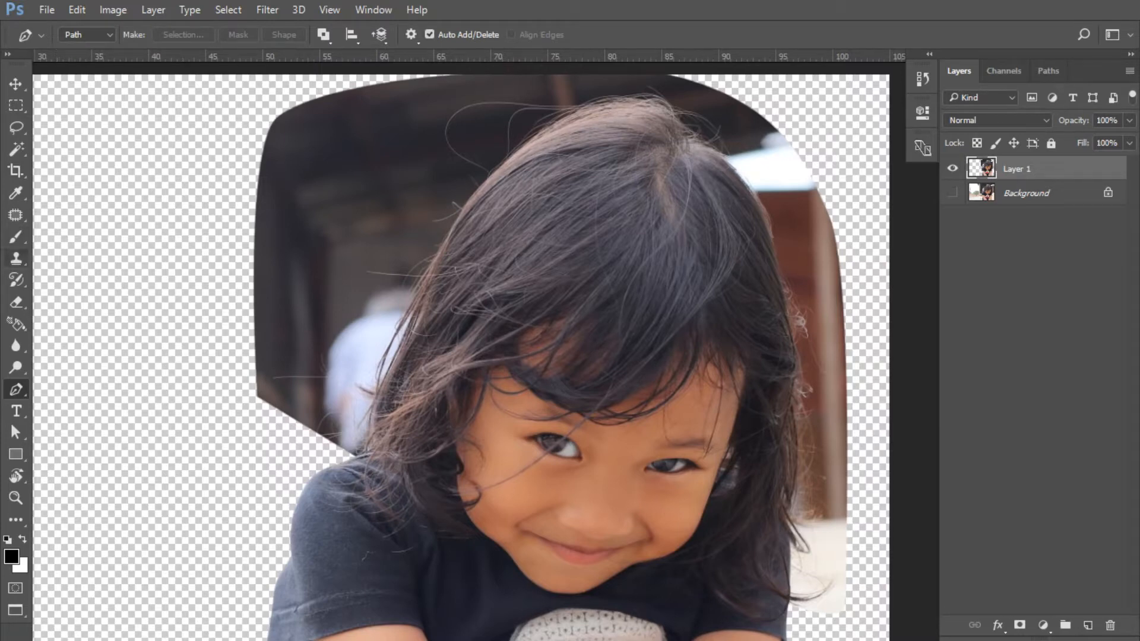
pyautogui.click(16, 302)
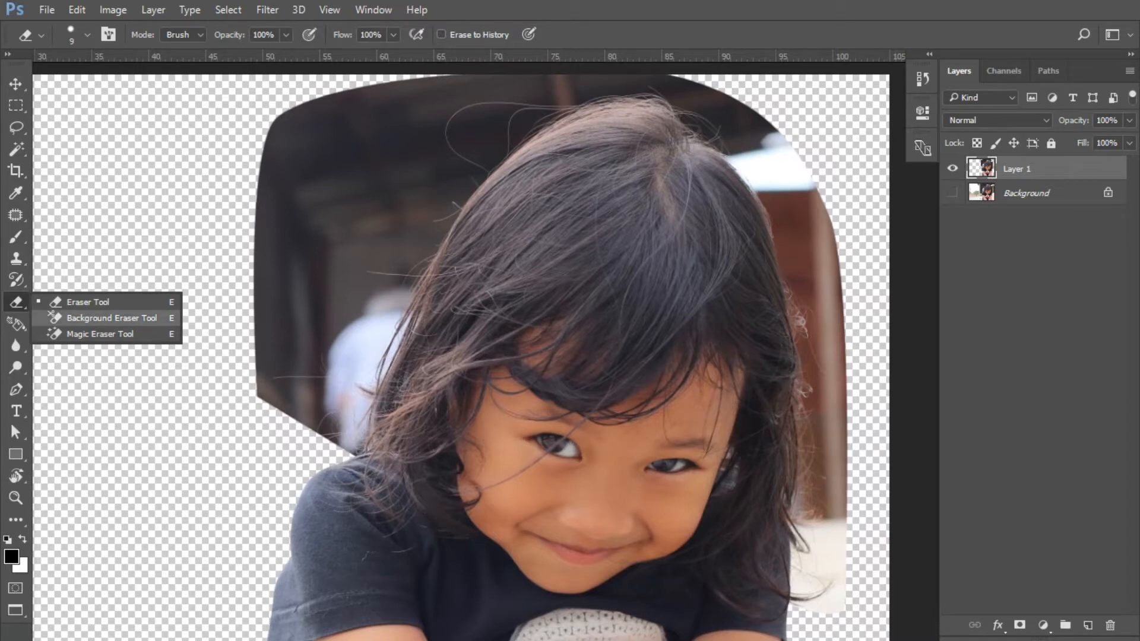
# Set the Background Eraser to sample the background and clear the backdrop around the girl's hair edge
pyautogui.click(112, 318)
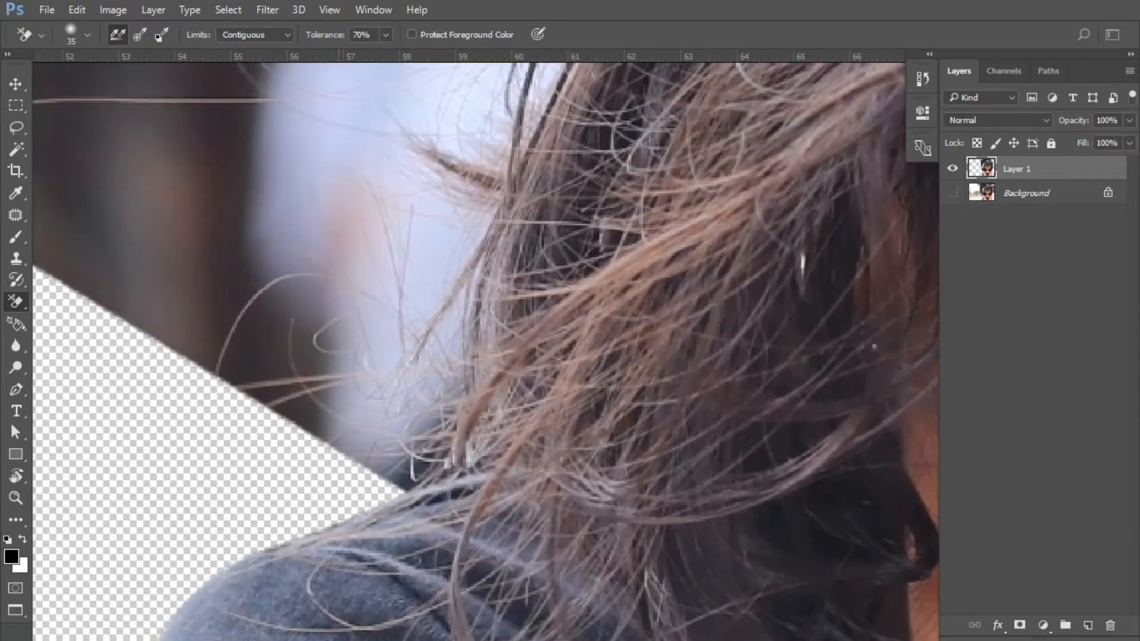
pyautogui.moveTo(386, 463)
pyautogui.mouseDown()
pyautogui.moveTo(427, 404)
pyautogui.moveTo(416, 455)
pyautogui.moveTo(445, 410)
pyautogui.moveTo(463, 285)
pyautogui.moveTo(386, 398)
pyautogui.moveTo(425, 338)
pyautogui.moveTo(381, 333)
pyautogui.moveTo(374, 297)
pyautogui.mouseUp()
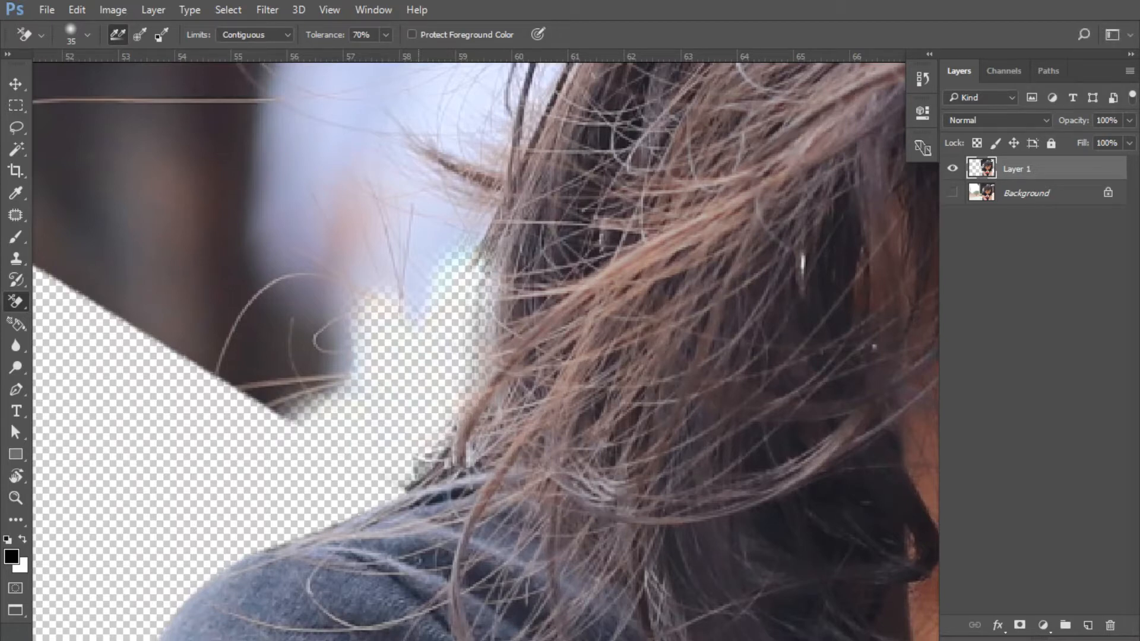
pyautogui.press('[')
pyautogui.moveTo(442, 448); pyautogui.dragTo(405, 483)
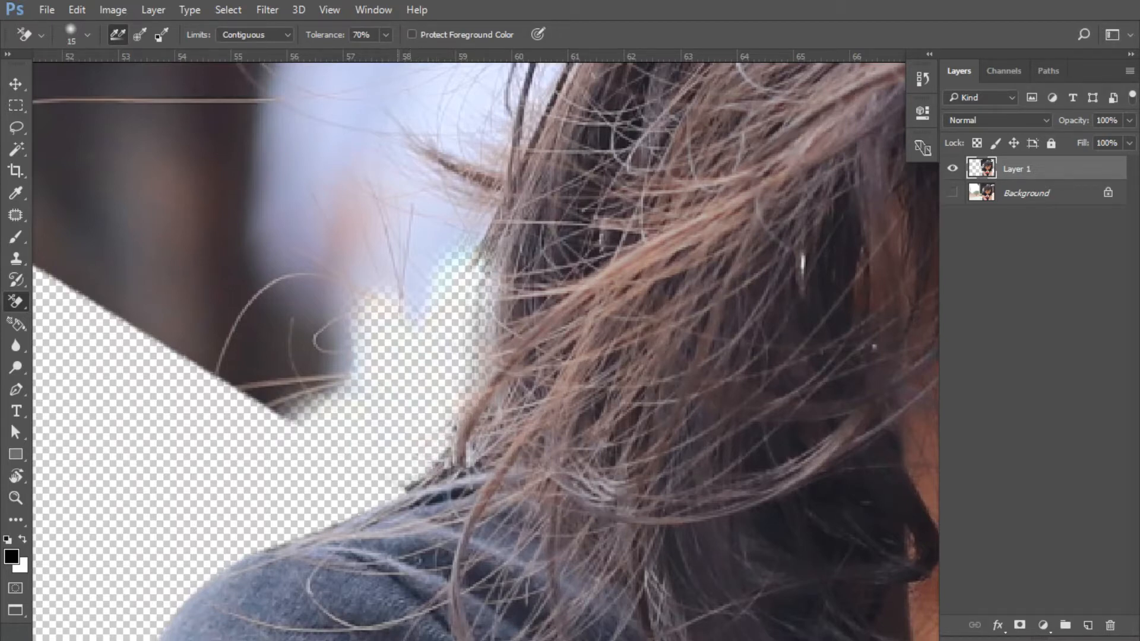
pyautogui.scroll(2, 514, 350)
pyautogui.press(']')
pyautogui.press(']')
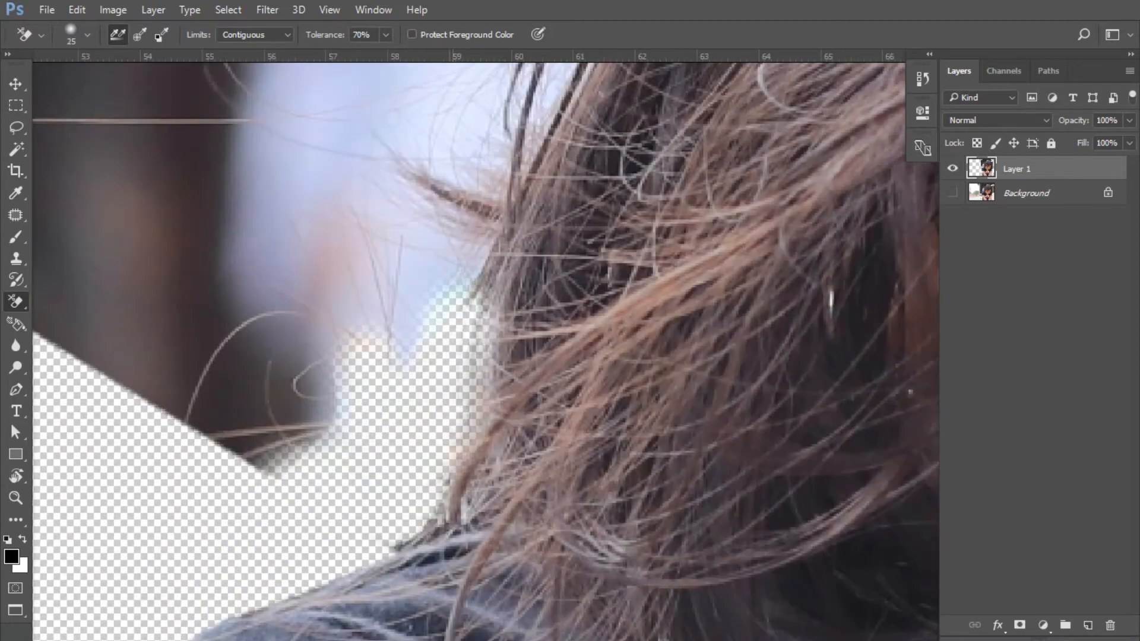
pyautogui.moveTo(467, 285)
pyautogui.mouseDown()
pyautogui.moveTo(457, 226)
pyautogui.moveTo(404, 163)
pyautogui.moveTo(487, 184)
pyautogui.moveTo(510, 178)
pyautogui.mouseUp()
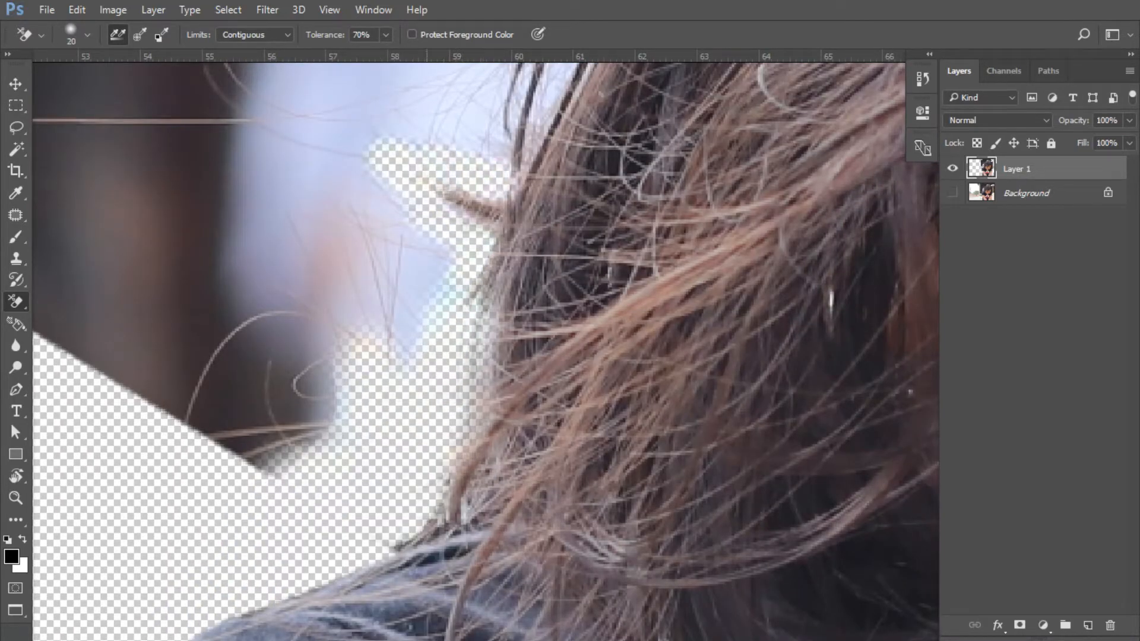
pyautogui.hotkey('ctrl', 'z')
# Erase the sky gaps between the hair strands with a smaller brush
pyautogui.scroll(3, 484, 285)
pyautogui.moveTo(463, 262)
pyautogui.mouseDown()
pyautogui.moveTo(410, 297)
pyautogui.moveTo(454, 392)
pyautogui.mouseUp()
pyautogui.scroll(5, 455, 356)
pyautogui.moveTo(473, 461)
pyautogui.mouseDown()
pyautogui.moveTo(526, 256)
pyautogui.moveTo(586, 170)
pyautogui.moveTo(498, 403)
pyautogui.moveTo(589, 178)
pyautogui.mouseUp()
pyautogui.moveTo(591, 178)
pyautogui.mouseDown()
pyautogui.moveTo(487, 446)
pyautogui.moveTo(547, 324)
pyautogui.mouseUp()
pyautogui.scroll(2, 547, 324)
pyautogui.press('[')
pyautogui.press('[')
pyautogui.press('[')
pyautogui.press('[')
pyautogui.press('[')
pyautogui.press('[')
pyautogui.click(556, 311)
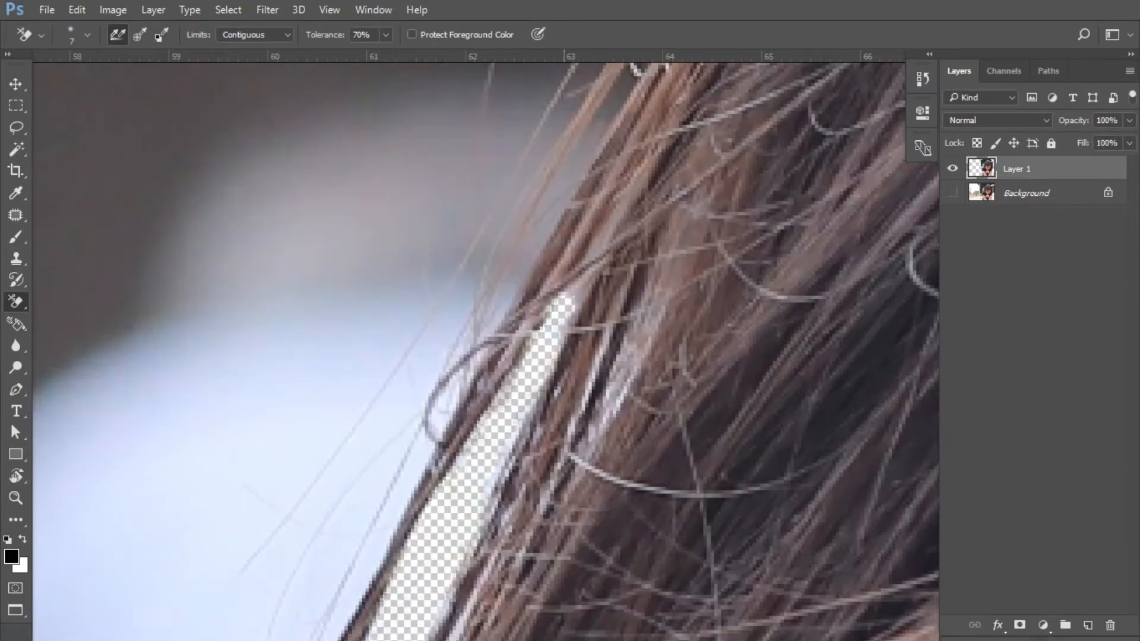
pyautogui.scroll(-5, 475, 374)
pyautogui.scroll(6, 428, 529)
pyautogui.moveTo(523, 328)
pyautogui.mouseDown()
pyautogui.moveTo(445, 543)
pyautogui.moveTo(493, 431)
pyautogui.mouseUp()
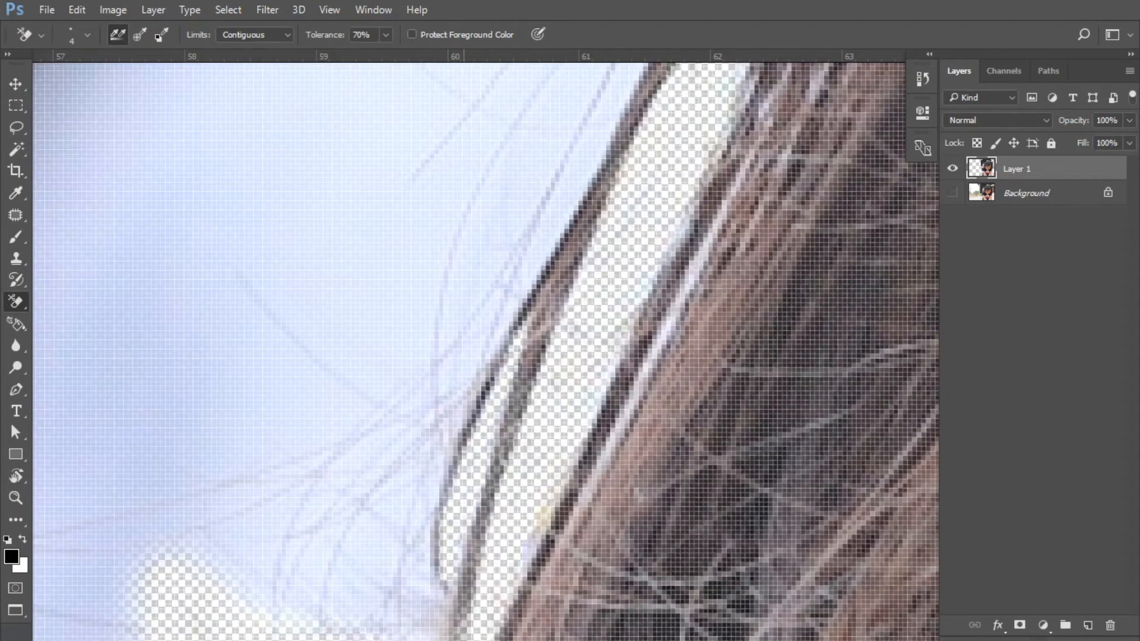
# Erase the background from the lower hair edge up along the upper edge
pyautogui.moveTo(437, 585); pyautogui.dragTo(493, 433)
pyautogui.scroll(-5, 464, 451)
pyautogui.press(']')
pyautogui.press(']')
pyautogui.press(']')
pyautogui.press(']')
pyautogui.press(']')
pyautogui.press(']')
pyautogui.press(']')
pyautogui.press(']')
pyautogui.press(']')
pyautogui.press(']')
pyautogui.moveTo(332, 380)
pyautogui.mouseDown()
pyautogui.moveTo(428, 445)
pyautogui.moveTo(469, 445)
pyautogui.moveTo(484, 256)
pyautogui.moveTo(528, 213)
pyautogui.moveTo(443, 423)
pyautogui.moveTo(544, 214)
pyautogui.moveTo(448, 478)
pyautogui.mouseUp()
pyautogui.moveTo(452, 476); pyautogui.dragTo(642, 89)
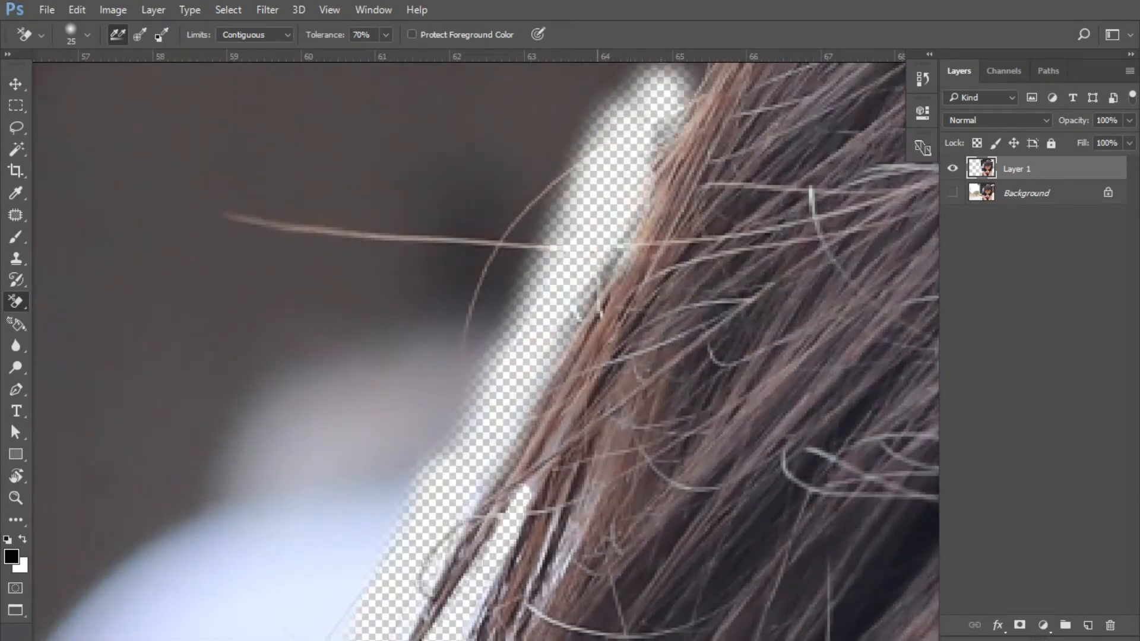
pyautogui.moveTo(594, 178); pyautogui.dragTo(435, 434)
pyautogui.moveTo(612, 130)
pyautogui.mouseDown()
pyautogui.moveTo(505, 356)
pyautogui.moveTo(516, 309)
pyautogui.mouseUp()
pyautogui.moveTo(602, 136)
pyautogui.mouseDown()
pyautogui.moveTo(457, 368)
pyautogui.moveTo(622, 127)
pyautogui.moveTo(504, 297)
pyautogui.mouseUp()
pyautogui.moveTo(627, 142); pyautogui.dragTo(446, 319)
pyautogui.moveTo(460, 320)
pyautogui.mouseDown()
pyautogui.moveTo(410, 416)
pyautogui.moveTo(460, 347)
pyautogui.mouseUp()
pyautogui.press('[')
pyautogui.press('[')
pyautogui.press('[')
pyautogui.press('[')
# Clear the backdrop along the left and right hair edges, undoing a bad stroke and removing the dark fringe
pyautogui.scroll(-3, 442, 357)
pyautogui.press(']')
pyautogui.press(']')
pyautogui.press(']')
pyautogui.press(']')
pyautogui.press(']')
pyautogui.press(']')
pyautogui.moveTo(314, 363)
pyautogui.mouseDown()
pyautogui.moveTo(261, 427)
pyautogui.moveTo(617, 166)
pyautogui.moveTo(190, 255)
pyautogui.moveTo(285, 308)
pyautogui.moveTo(683, 166)
pyautogui.moveTo(843, 178)
pyautogui.moveTo(790, 237)
pyautogui.moveTo(879, 196)
pyautogui.moveTo(178, 522)
pyautogui.moveTo(208, 409)
pyautogui.mouseUp()
pyautogui.moveTo(796, 297); pyautogui.dragTo(518, 307)
pyautogui.moveTo(565, 285)
pyautogui.mouseDown()
pyautogui.moveTo(695, 410)
pyautogui.moveTo(559, 297)
pyautogui.moveTo(737, 505)
pyautogui.mouseUp()
pyautogui.hotkey('ctrl', 'z')
pyautogui.press('[')
pyautogui.press('[')
pyautogui.moveTo(697, 327)
pyautogui.mouseDown()
pyautogui.moveTo(618, 220)
pyautogui.moveTo(614, 241)
pyautogui.mouseUp()
pyautogui.click(538, 290)
# Erase the background beside the lower hair, undoing an unwanted erased patch
pyautogui.moveTo(763, 594)
pyautogui.mouseDown()
pyautogui.moveTo(668, 202)
pyautogui.moveTo(627, 198)
pyautogui.mouseUp()
pyautogui.moveTo(635, 220)
pyautogui.mouseDown()
pyautogui.moveTo(687, 585)
pyautogui.moveTo(674, 300)
pyautogui.mouseUp()
pyautogui.moveTo(677, 371)
pyautogui.mouseDown()
pyautogui.moveTo(674, 576)
pyautogui.moveTo(712, 451)
pyautogui.mouseUp()
pyautogui.scroll(4, 671, 226)
pyautogui.moveTo(683, 579)
pyautogui.mouseDown()
pyautogui.moveTo(674, 220)
pyautogui.moveTo(746, 463)
pyautogui.moveTo(728, 504)
pyautogui.moveTo(698, 416)
pyautogui.mouseUp()
pyautogui.hotkey('ctrl', 'z')
pyautogui.press('[')
pyautogui.press('[')
pyautogui.press('[')
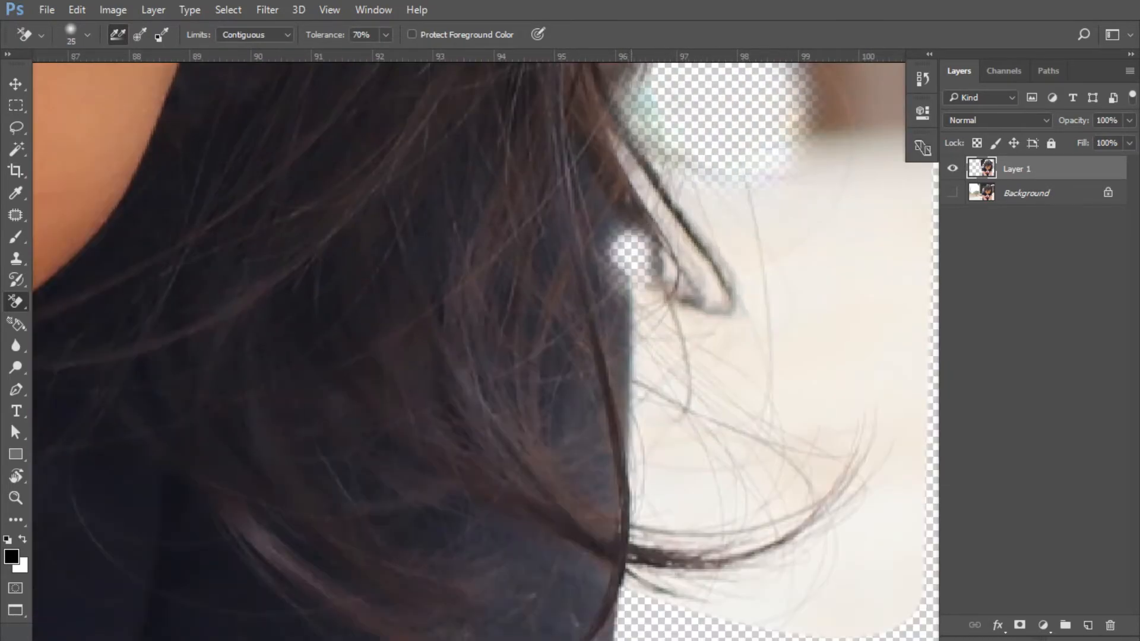
# Clean up around the strand tip and erase the backdrop inside the hair curl
pyautogui.moveTo(721, 321); pyautogui.dragTo(642, 83)
pyautogui.hotkey('ctrl', 'z')
pyautogui.moveTo(621, 156); pyautogui.dragTo(648, 196)
pyautogui.moveTo(687, 301); pyautogui.dragTo(724, 294)
pyautogui.scroll(-3, 727, 261)
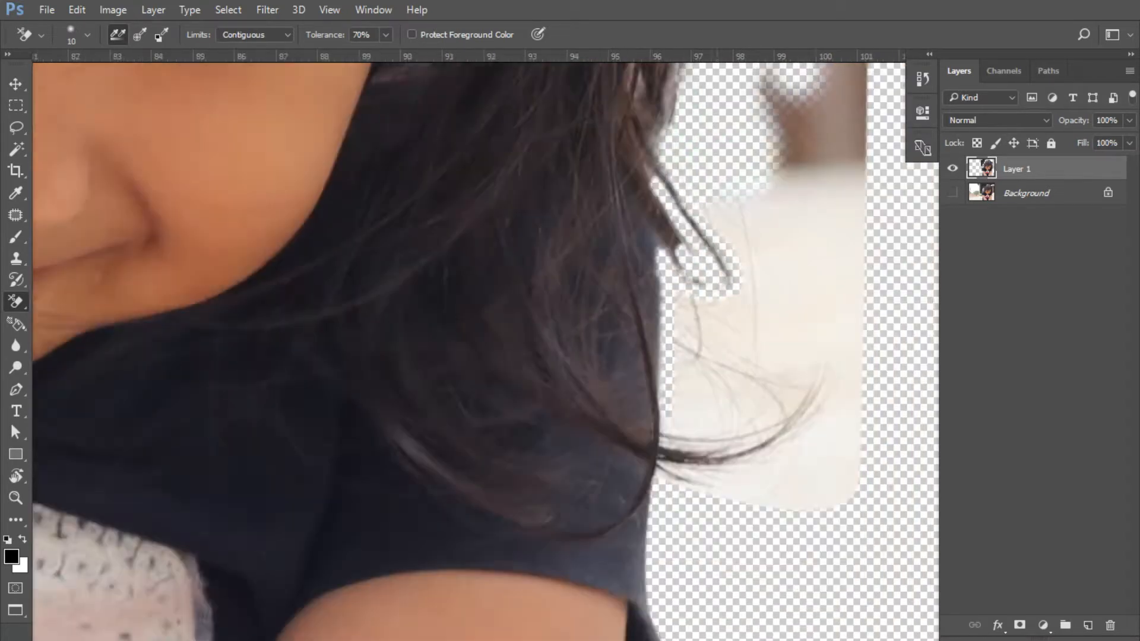
pyautogui.scroll(2, 683, 416)
pyautogui.press(']')
pyautogui.press(']')
pyautogui.press(']')
pyautogui.press(']')
pyautogui.press(']')
pyautogui.moveTo(695, 458)
pyautogui.mouseDown()
pyautogui.moveTo(736, 368)
pyautogui.moveTo(700, 351)
pyautogui.moveTo(882, 389)
pyautogui.moveTo(829, 511)
pyautogui.mouseUp()
pyautogui.scroll(-6, 743, 356)
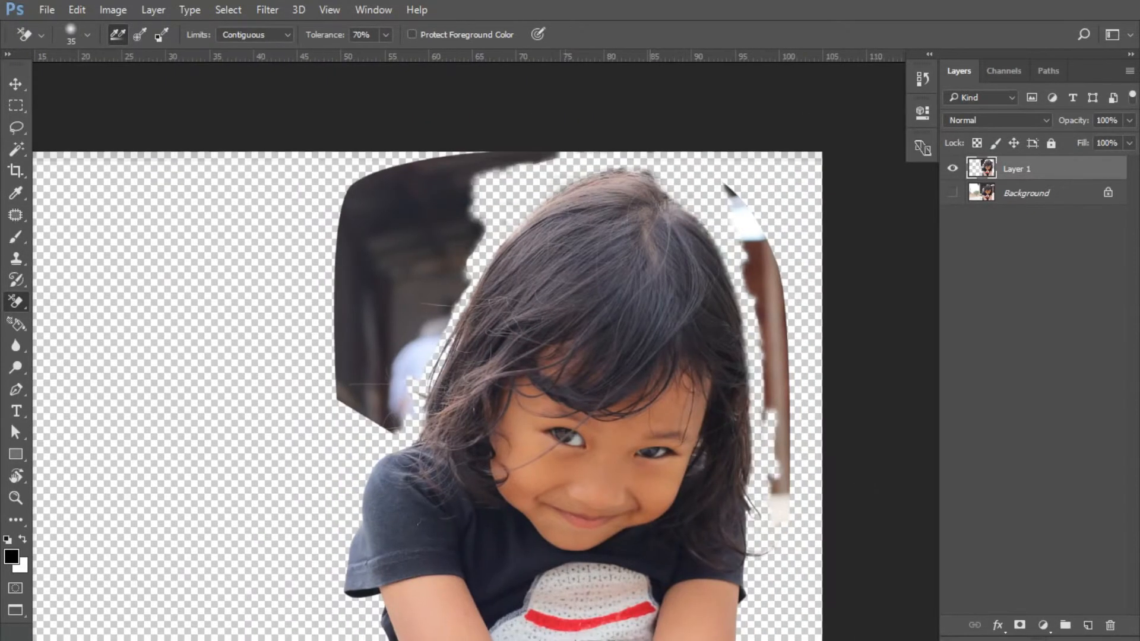
# Start a Pen path along the top of the girl's hair
pyautogui.press('p')
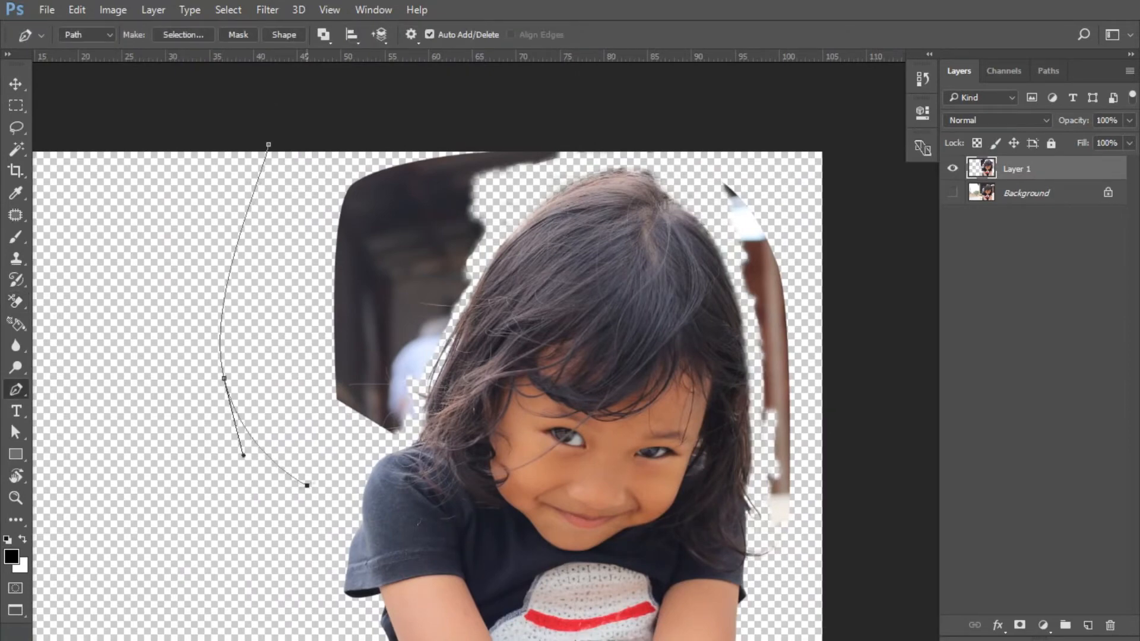
pyautogui.scroll(4, 422, 386)
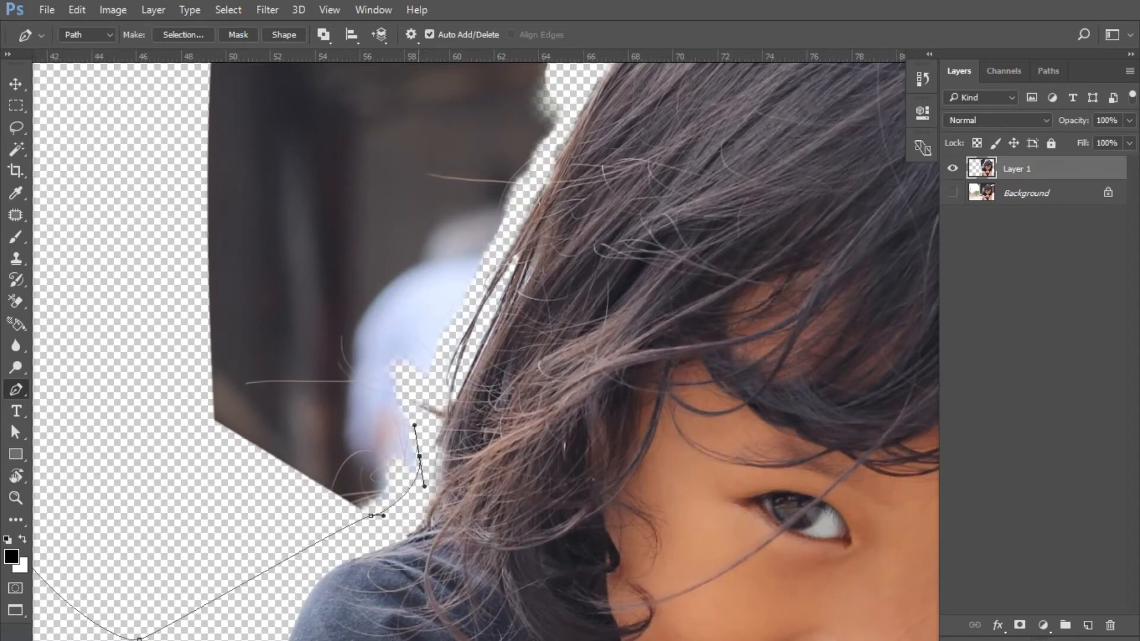
pyautogui.moveTo(476, 289); pyautogui.dragTo(479, 282)
pyautogui.moveTo(479, 281); pyautogui.dragTo(399, 455)
pyautogui.moveTo(518, 204); pyautogui.dragTo(284, 613)
pyautogui.moveTo(504, 367); pyautogui.dragTo(556, 381)
pyautogui.hotkey('ctrl', 'z')
# Continue the curved Pen path down the right side to finish the outline
pyautogui.moveTo(796, 413); pyautogui.dragTo(604, 344)
pyautogui.moveTo(671, 487); pyautogui.dragTo(535, 236)
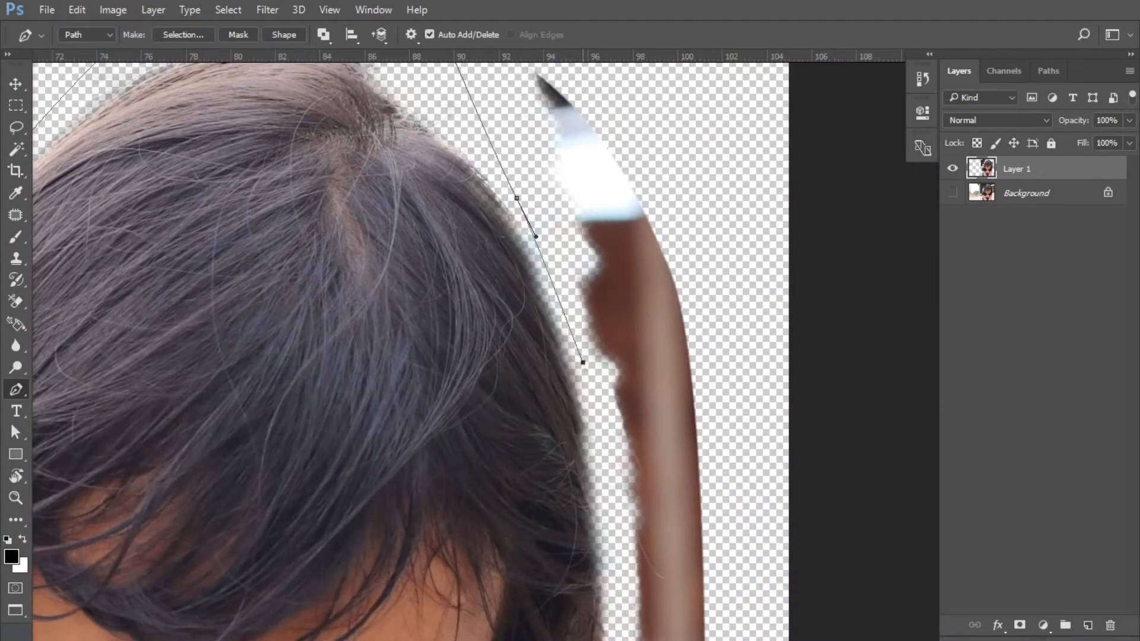
pyautogui.moveTo(583, 362); pyautogui.dragTo(589, 374)
pyautogui.moveTo(589, 373); pyautogui.dragTo(565, 117)
pyautogui.moveTo(594, 316); pyautogui.dragTo(594, 339)
pyautogui.moveTo(598, 492); pyautogui.dragTo(599, 499)
pyautogui.moveTo(599, 499); pyautogui.dragTo(551, 310)
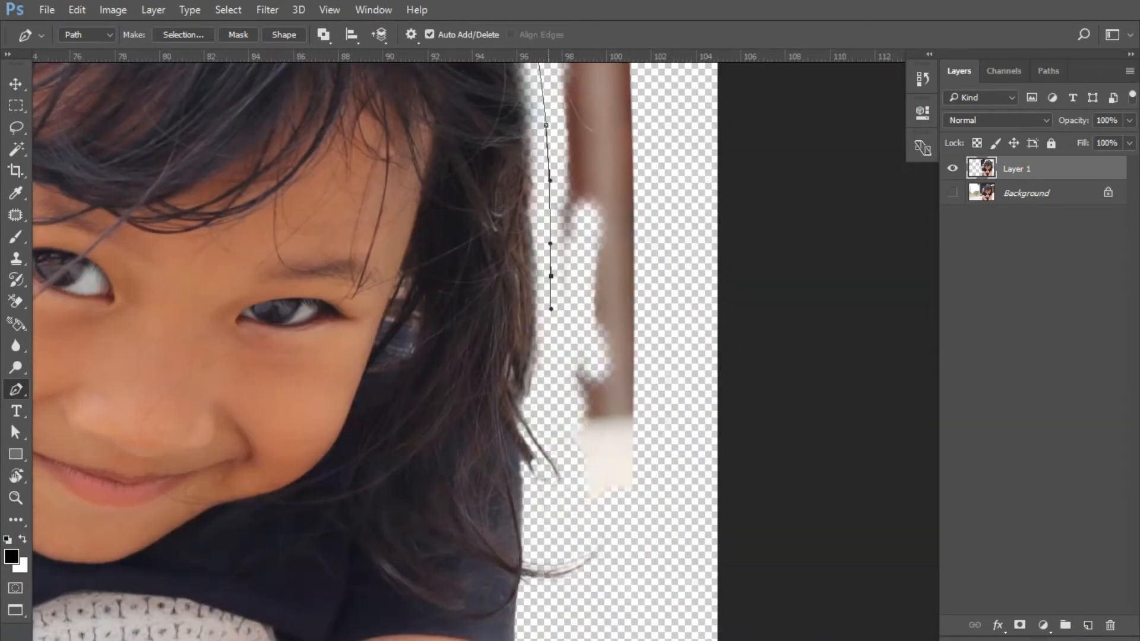
pyautogui.click(691, 503)
pyautogui.scroll(-5, 679, 427)
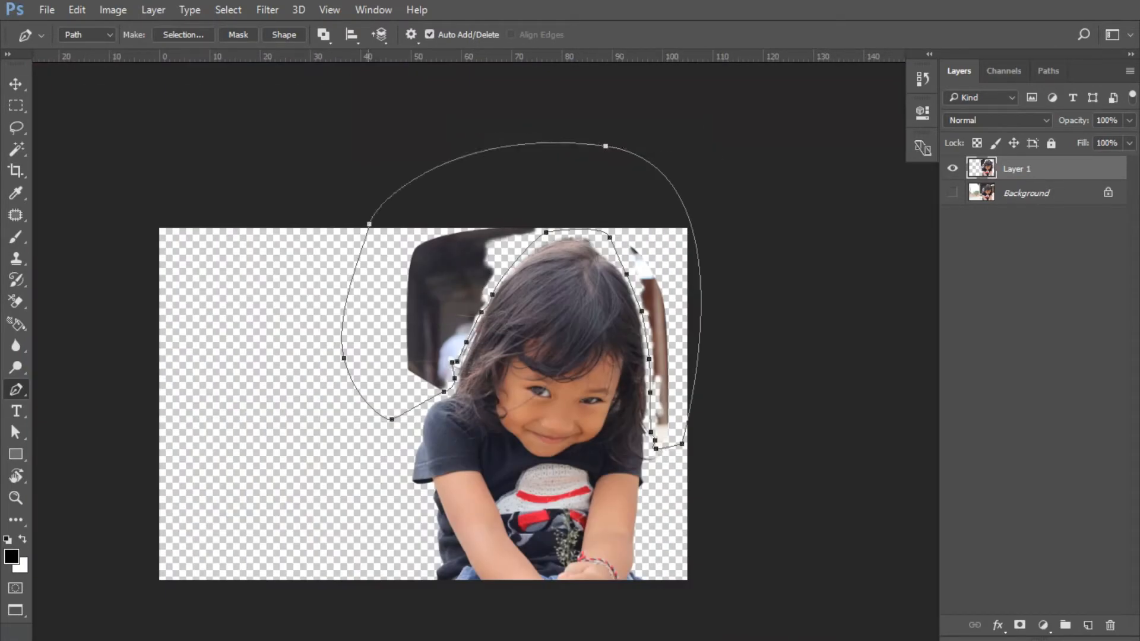
# Convert the traced path into a selection around the girl
pyautogui.rightClick(383, 189)
pyautogui.click(436, 267)
pyautogui.press('Return')
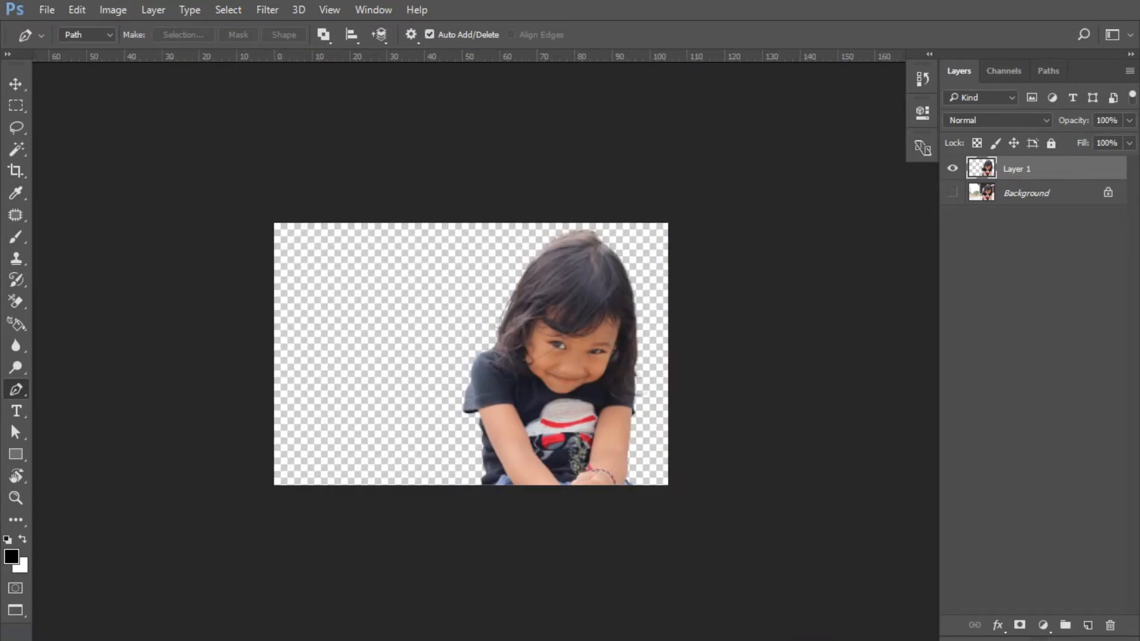
pyautogui.press('c')
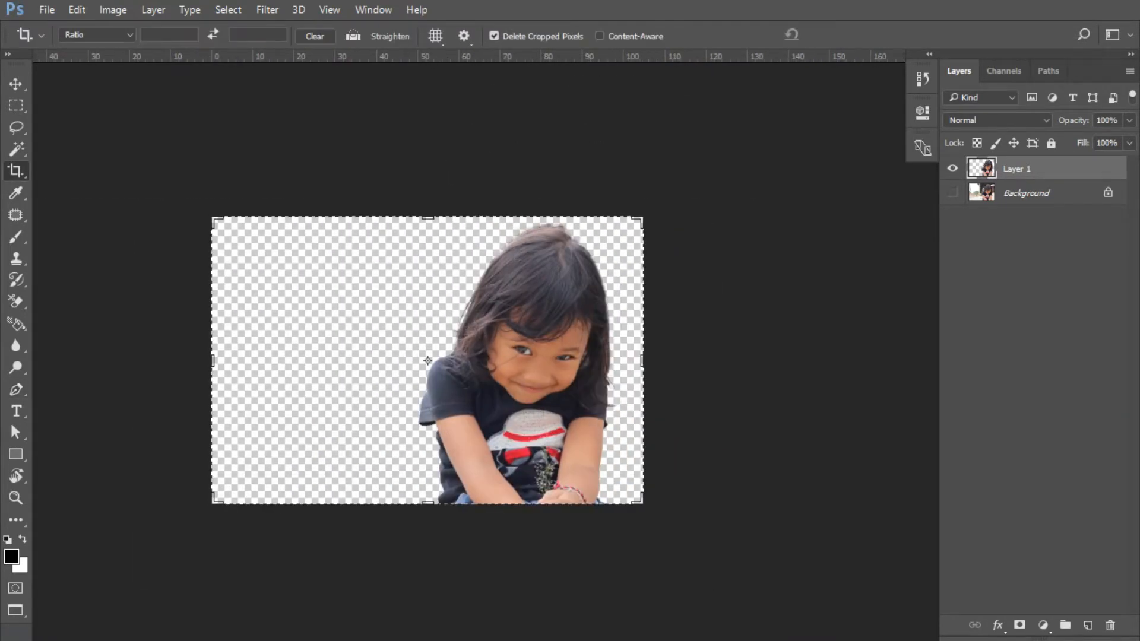
pyautogui.press('v')
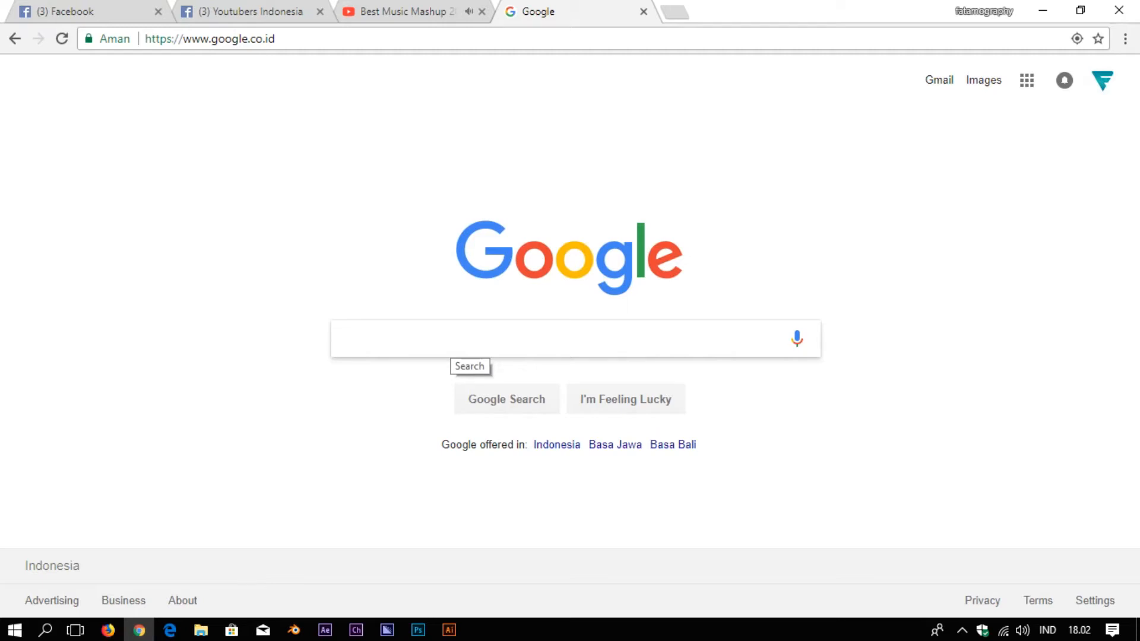
# Search Google Images for 'background boboiboy hd' and browse the results
pyautogui.write('background bob')
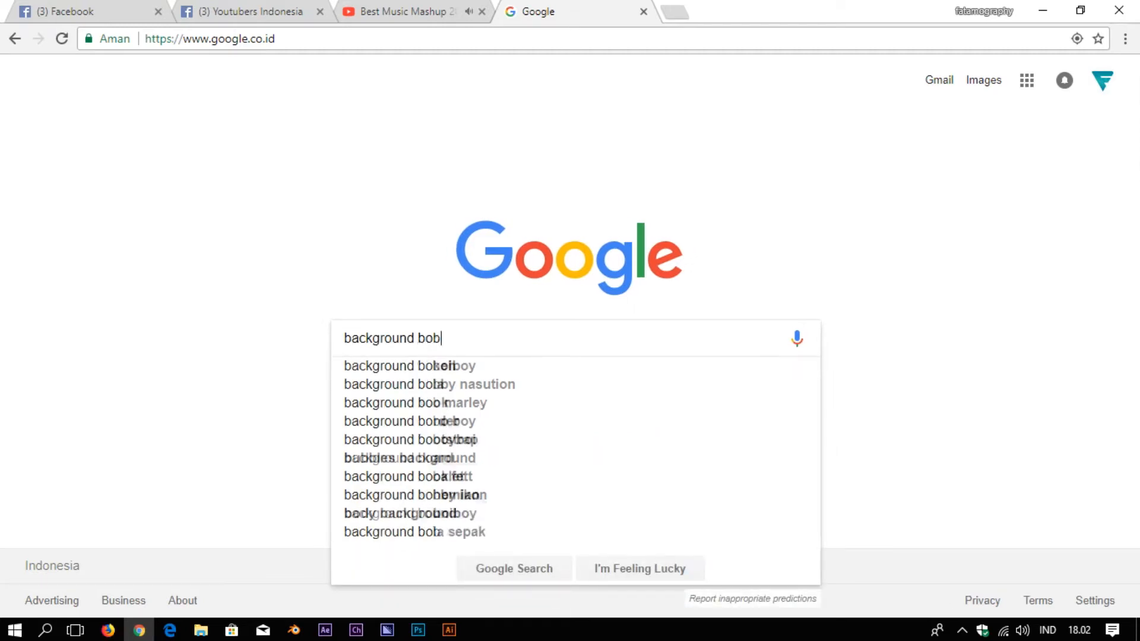
pyautogui.write('oiboy')
pyautogui.press('Return')
pyautogui.click(196, 138)
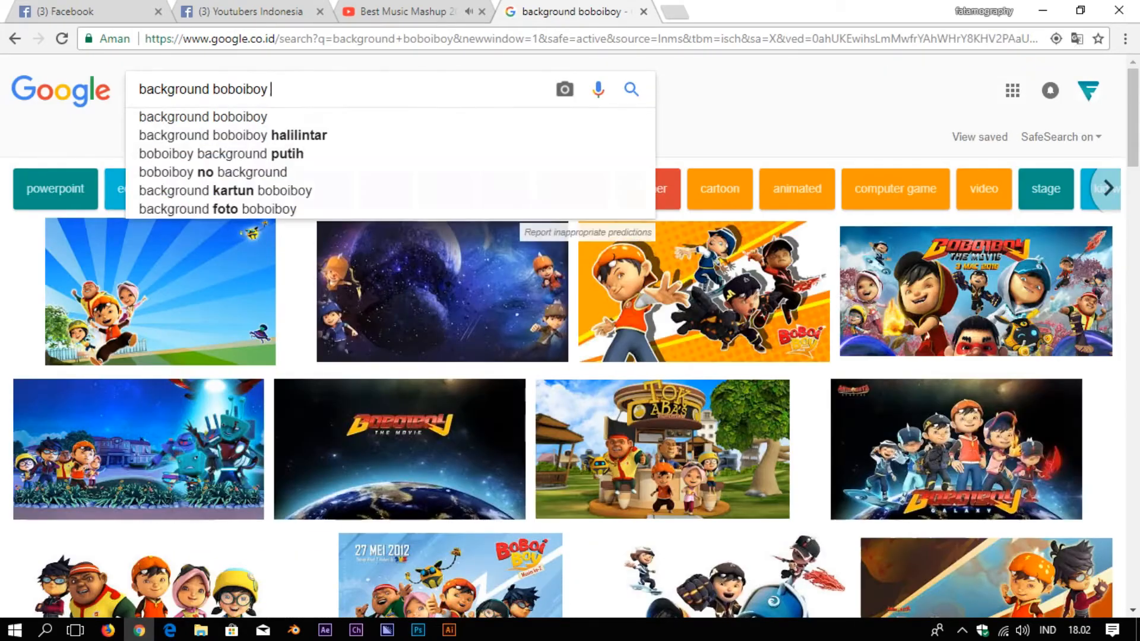
pyautogui.write('hd')
pyautogui.press('Return')
pyautogui.scroll(-5, 570, 332)
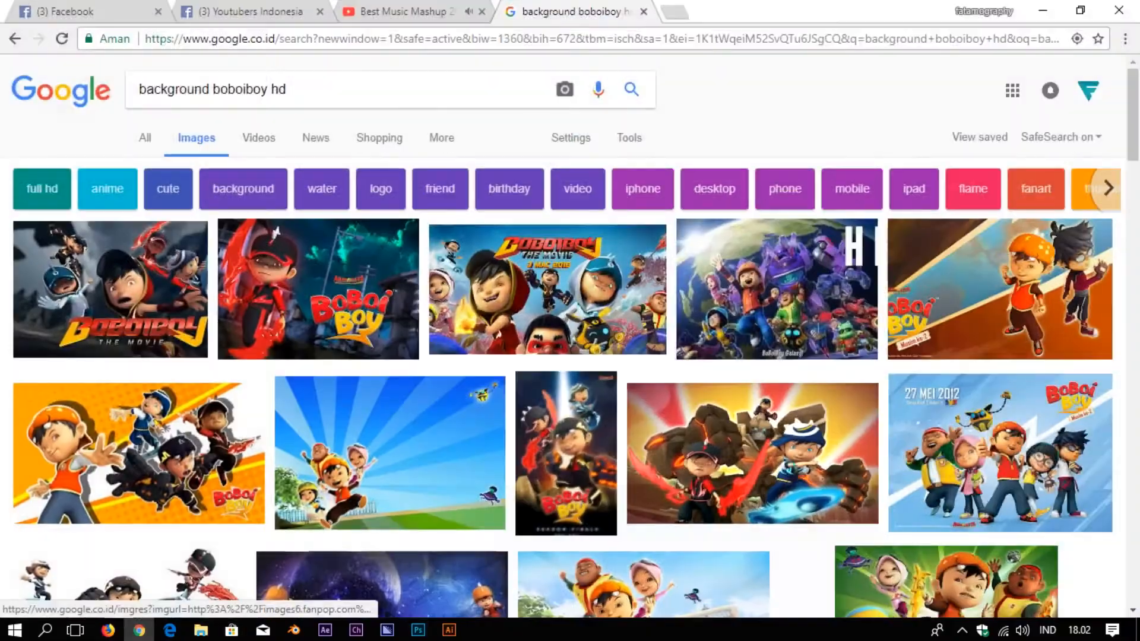
pyautogui.scroll(-5, 386, 356)
pyautogui.scroll(5, 386, 356)
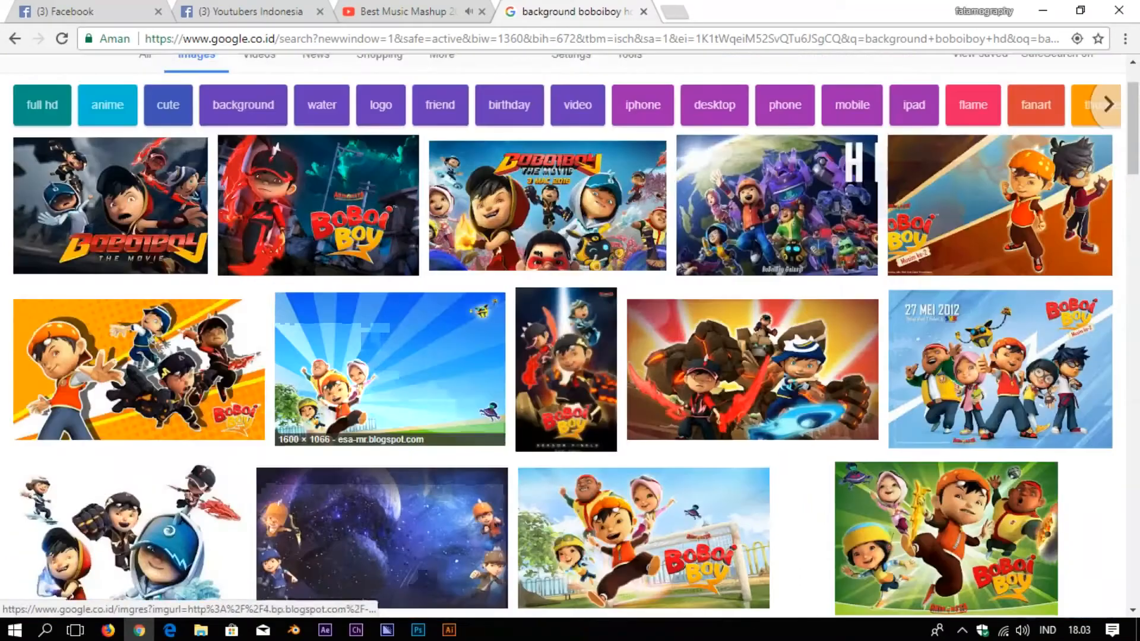
pyautogui.scroll(-12, 386, 356)
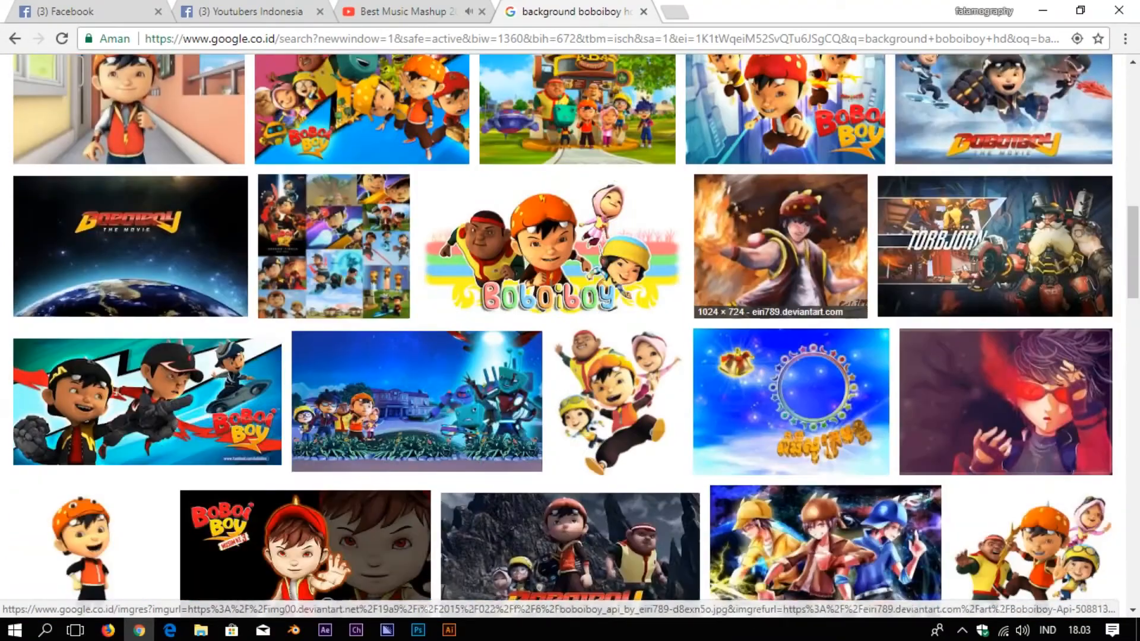
pyautogui.scroll(-3, 617, 356)
# Save a Boboiboy character PNG from the image results to the computer
pyautogui.click(618, 231)
pyautogui.click(827, 318)
pyautogui.rightClick(553, 242)
pyautogui.click(631, 275)
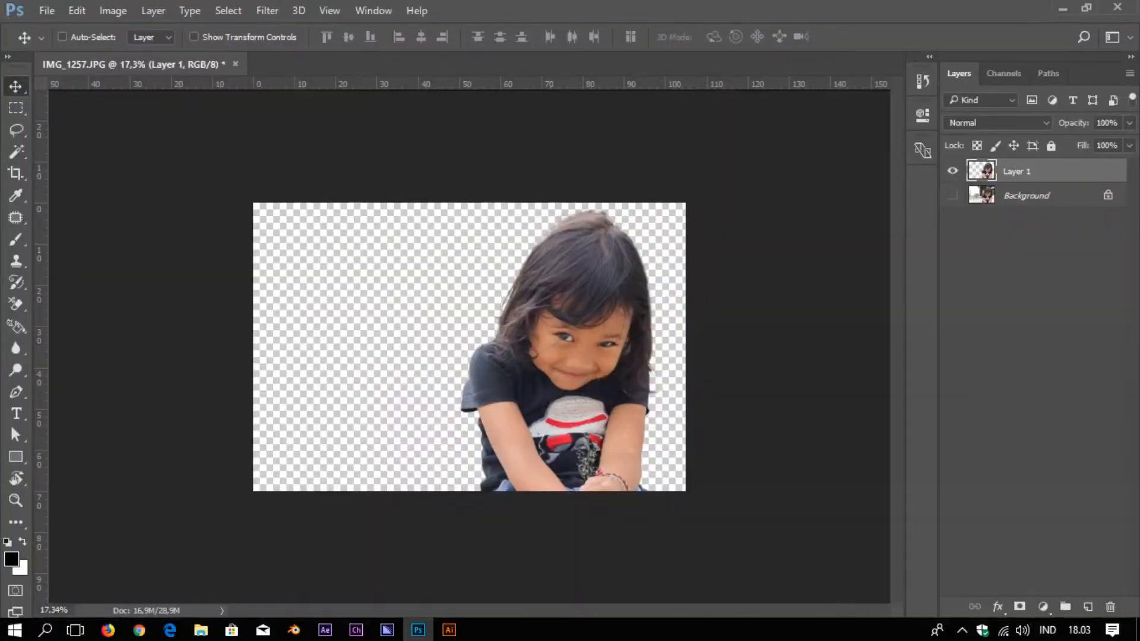
pyautogui.hotkey('ctrl', 'o')
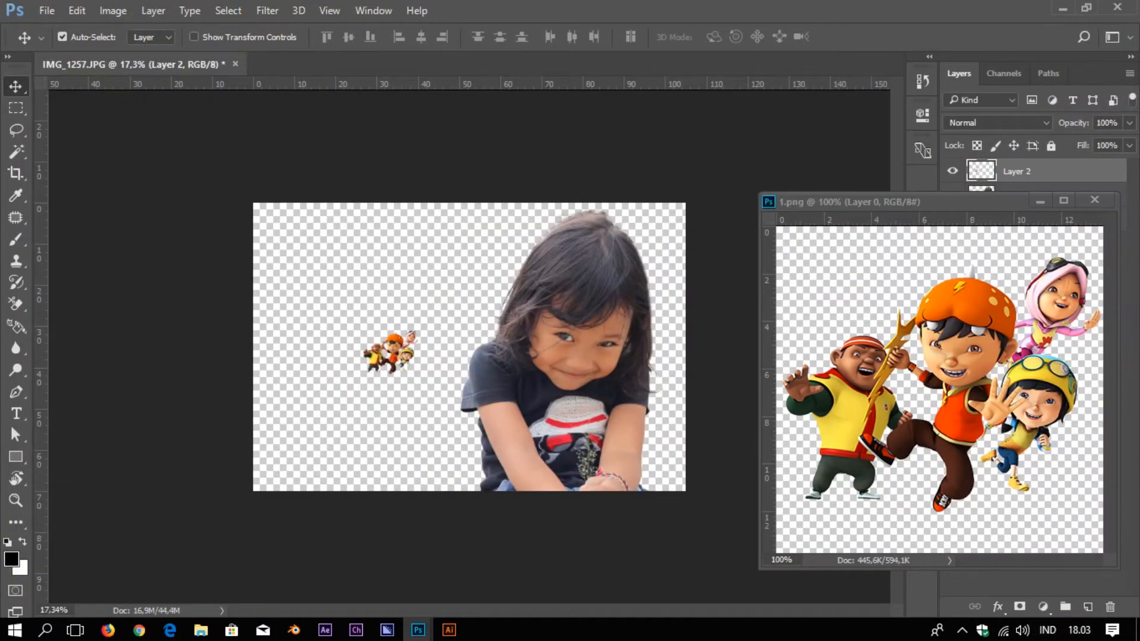
pyautogui.hotkey('ctrl', 'w')
pyautogui.hotkey('ctrl', 't')
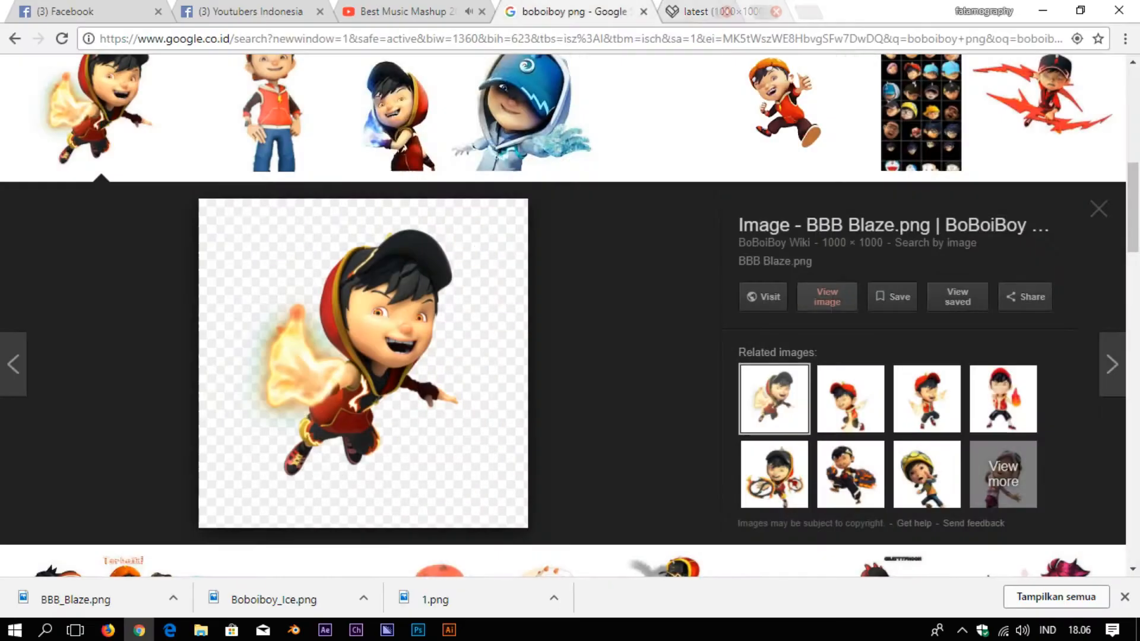
pyautogui.click(776, 11)
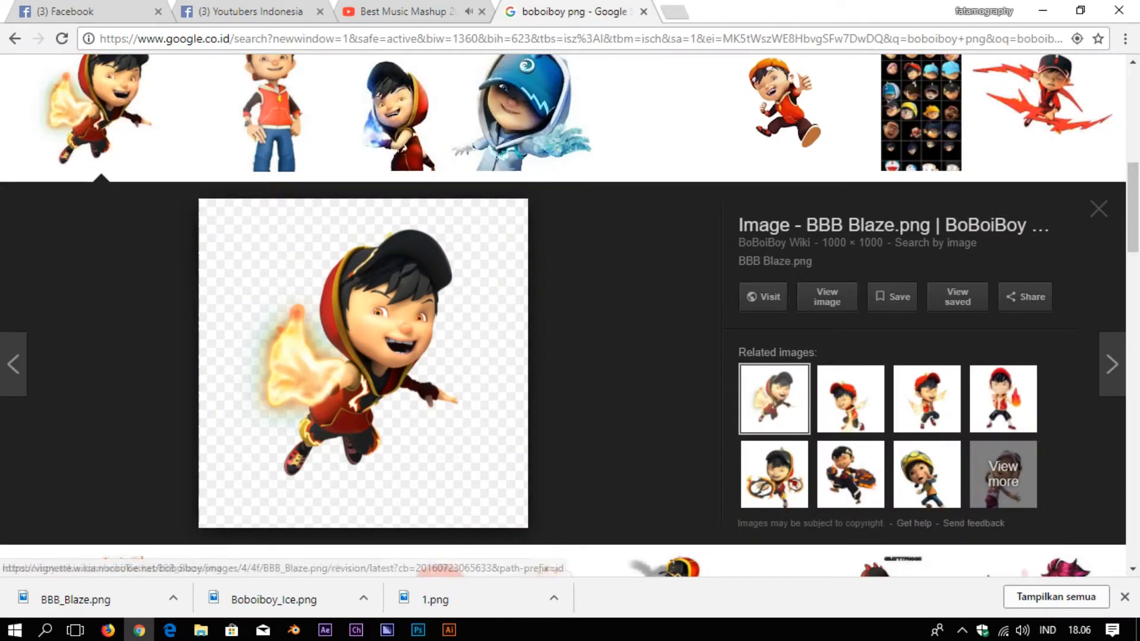
pyautogui.scroll(5, 428, 238)
pyautogui.scroll(-10, 434, 238)
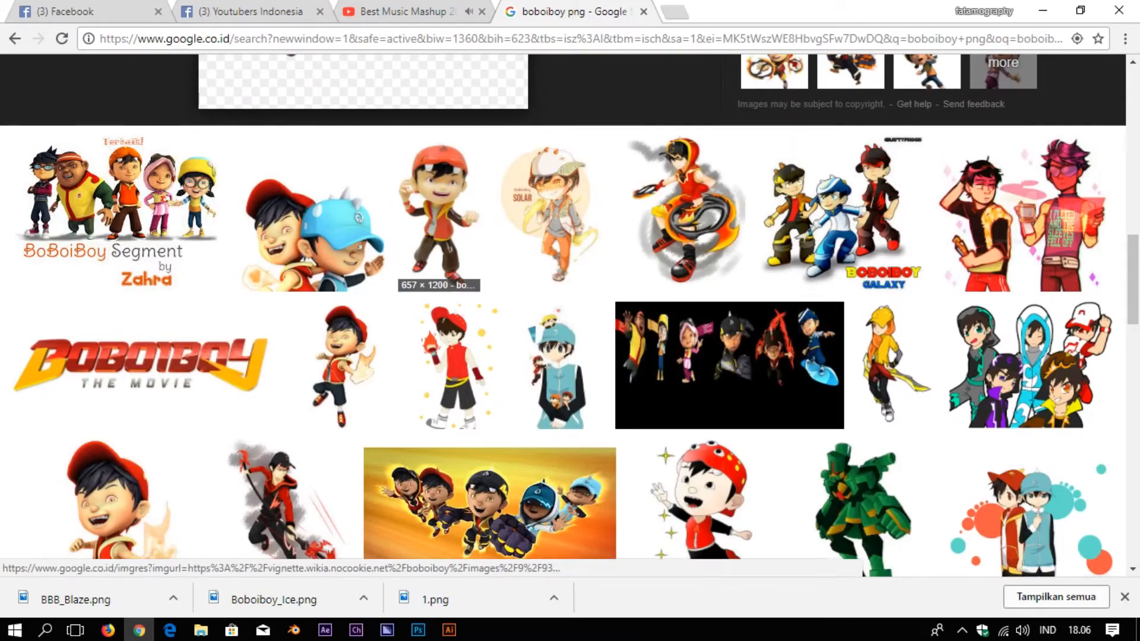
pyautogui.scroll(-4, 439, 249)
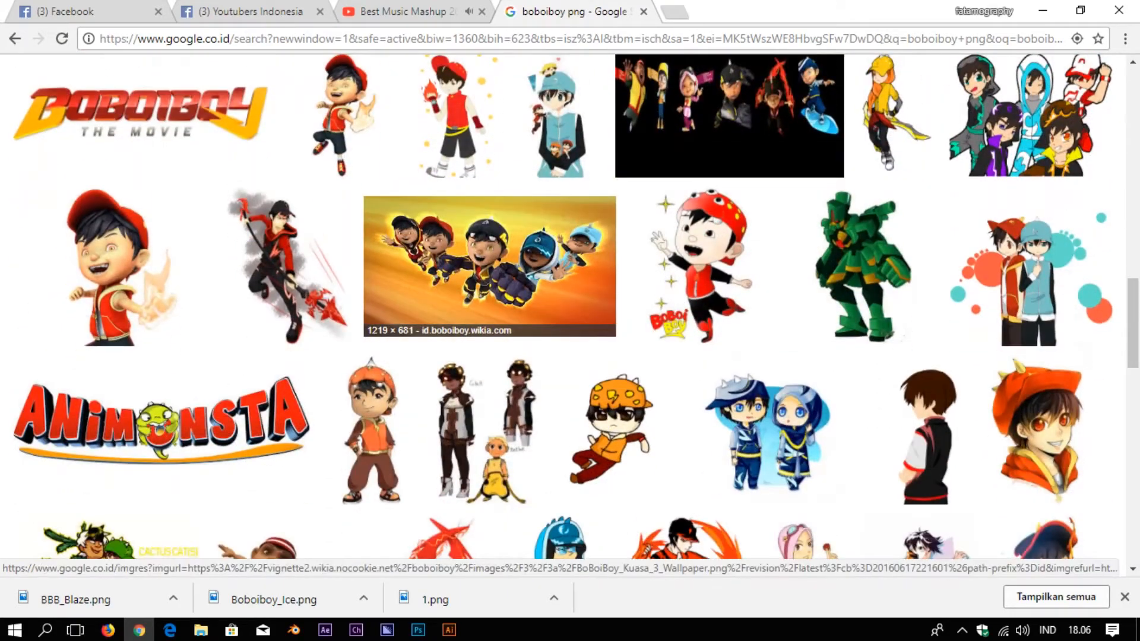
pyautogui.scroll(15, 490, 267)
# Replace the query with a galaxy wallpaper search
pyautogui.tripleClick(179, 89)
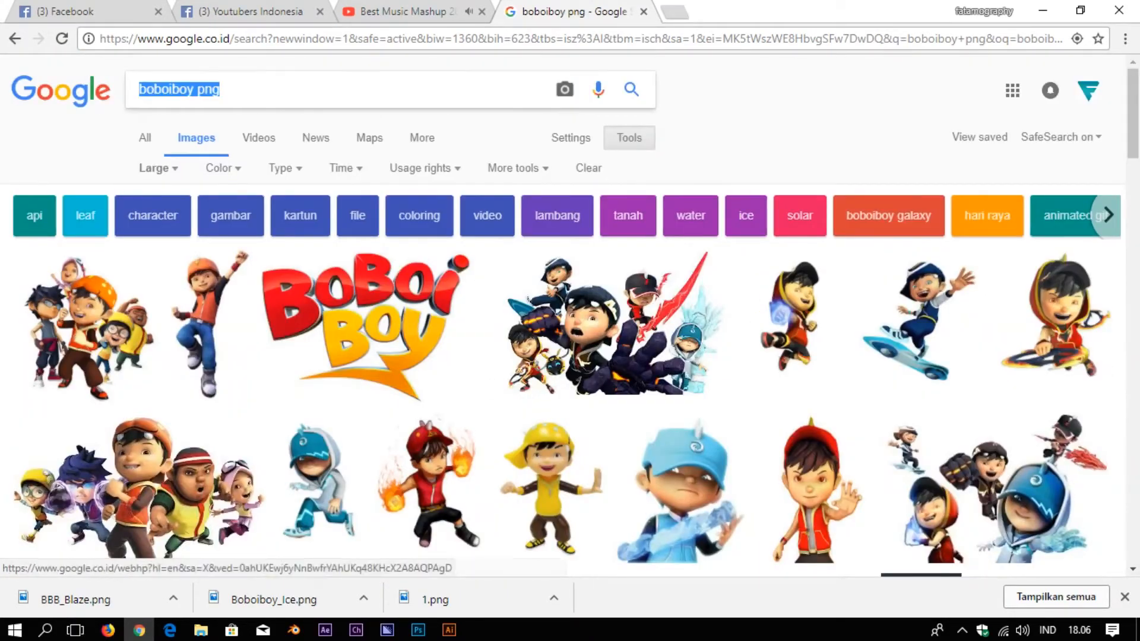
pyautogui.write('gala')
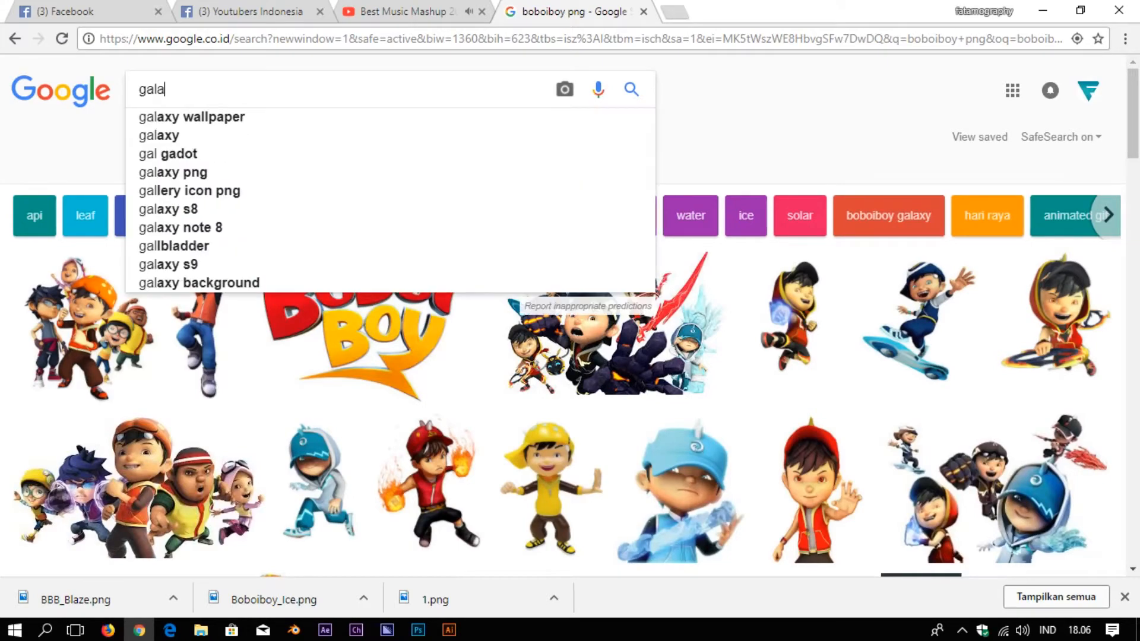
pyautogui.press('Down')
pyautogui.press('Return')
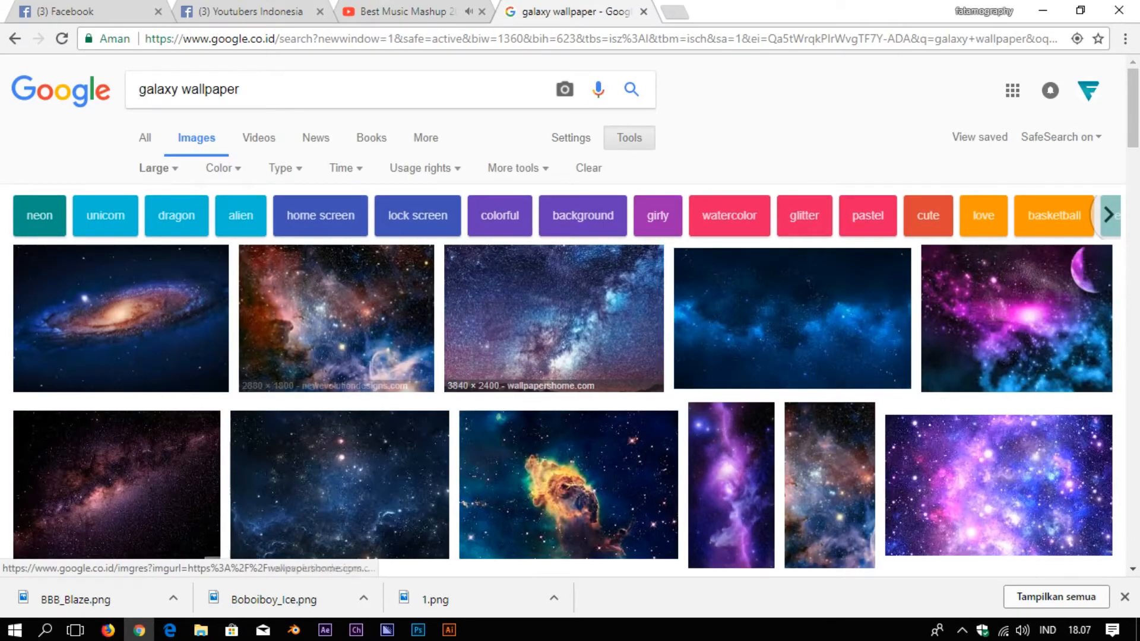
pyautogui.scroll(-3, 119, 326)
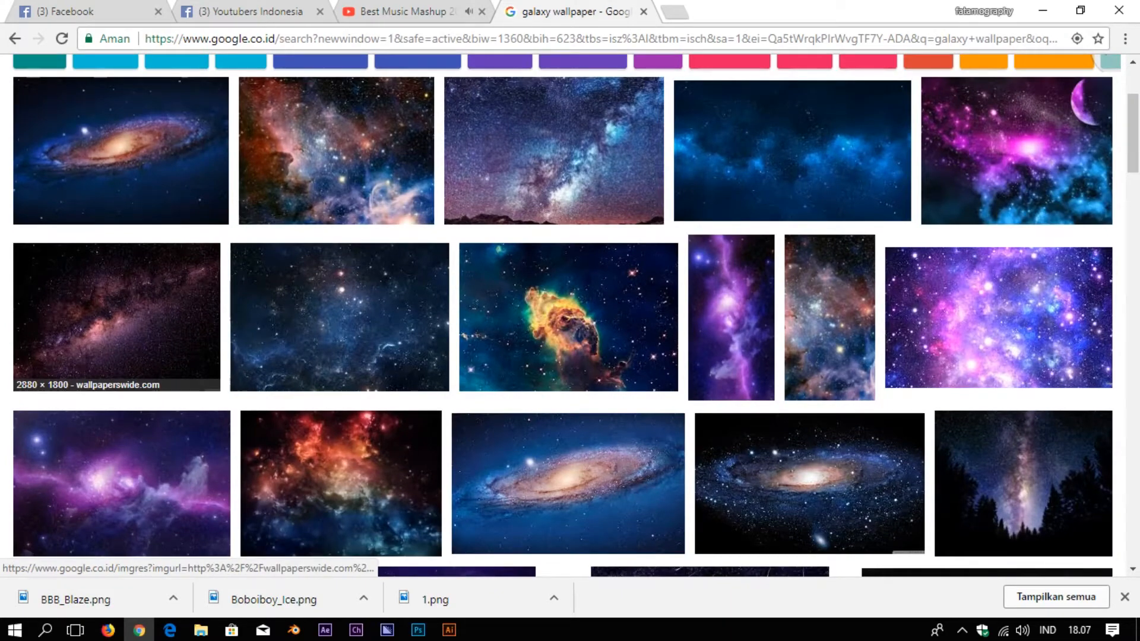
# Preview several galaxy wallpapers and download the blue starry WallpaperSite image
pyautogui.click(116, 317)
pyautogui.click(829, 298)
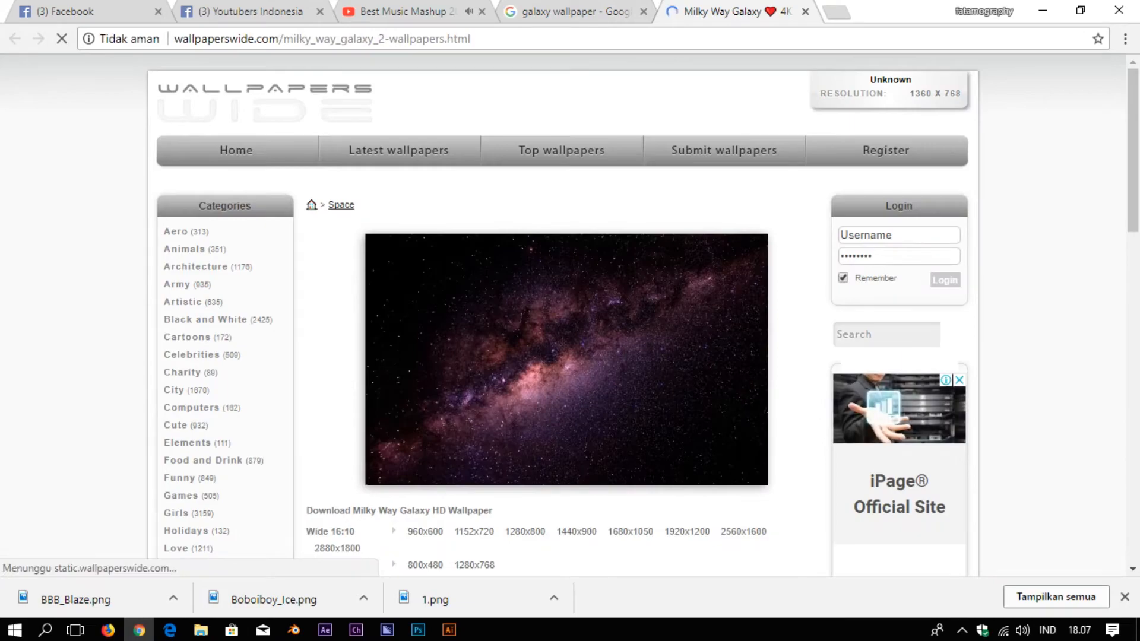
pyautogui.click(805, 12)
pyautogui.click(850, 481)
pyautogui.scroll(3, 505, 357)
pyautogui.click(505, 357)
pyautogui.click(416, 133)
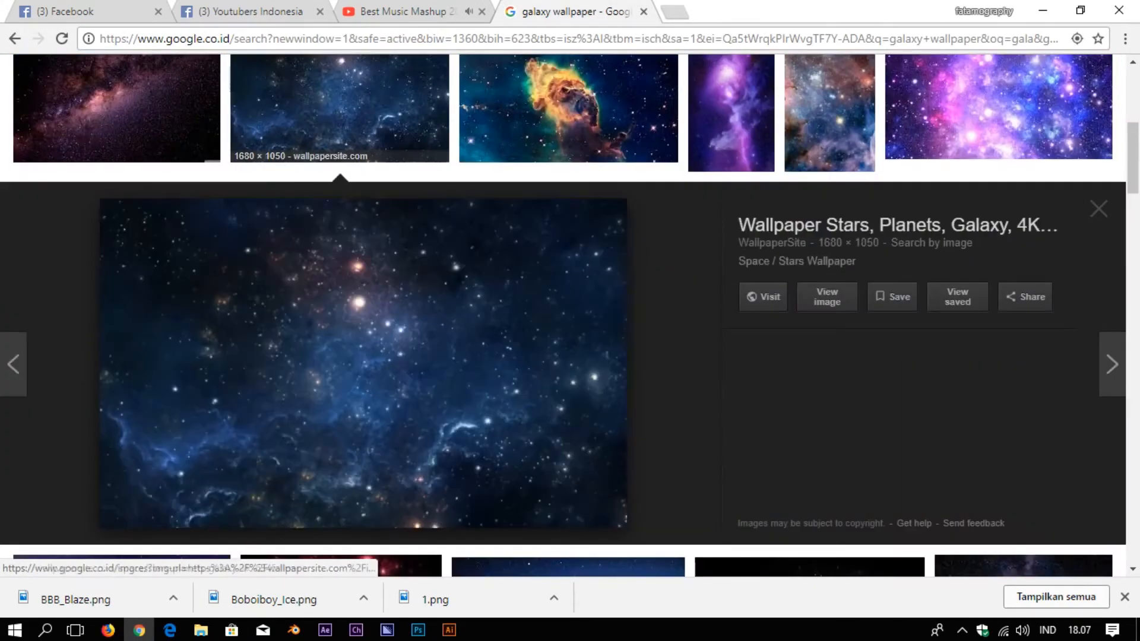
pyautogui.click(827, 297)
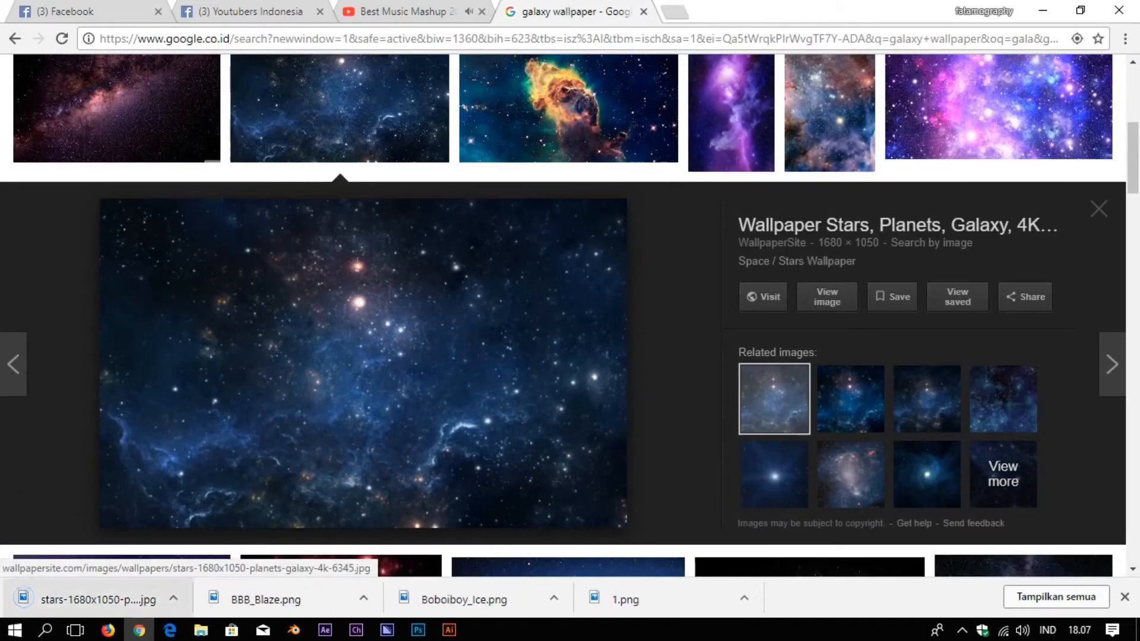
# Check the downloaded stars-1680x1050-planets-galaxy-4k-6345.jpg and confirm it sits in Downloads
pyautogui.click(98, 600)
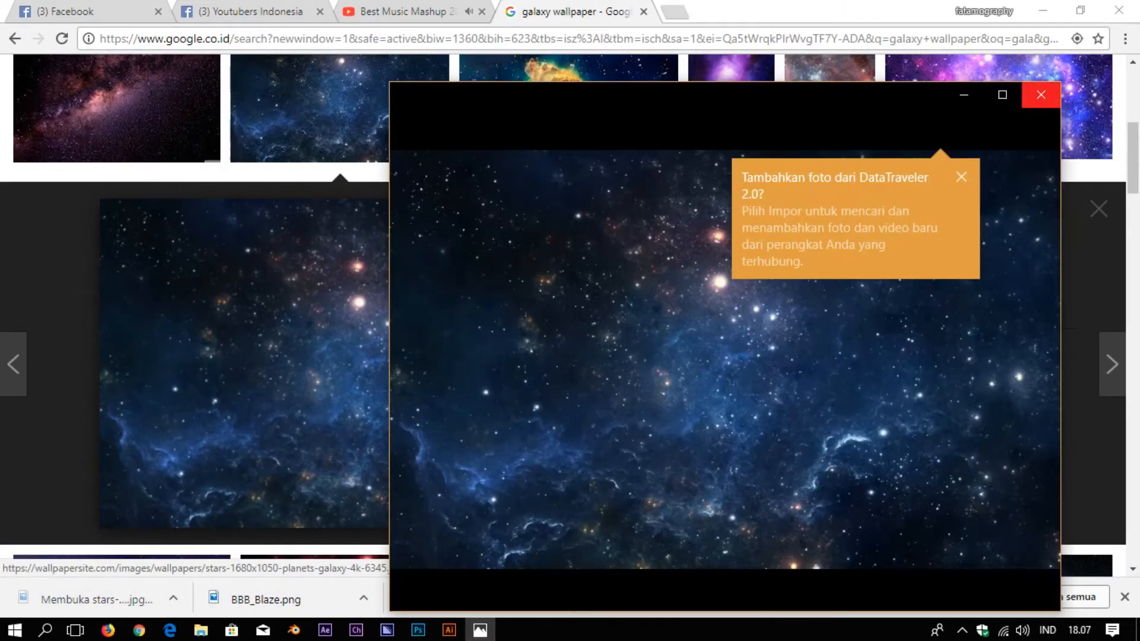
pyautogui.click(1041, 95)
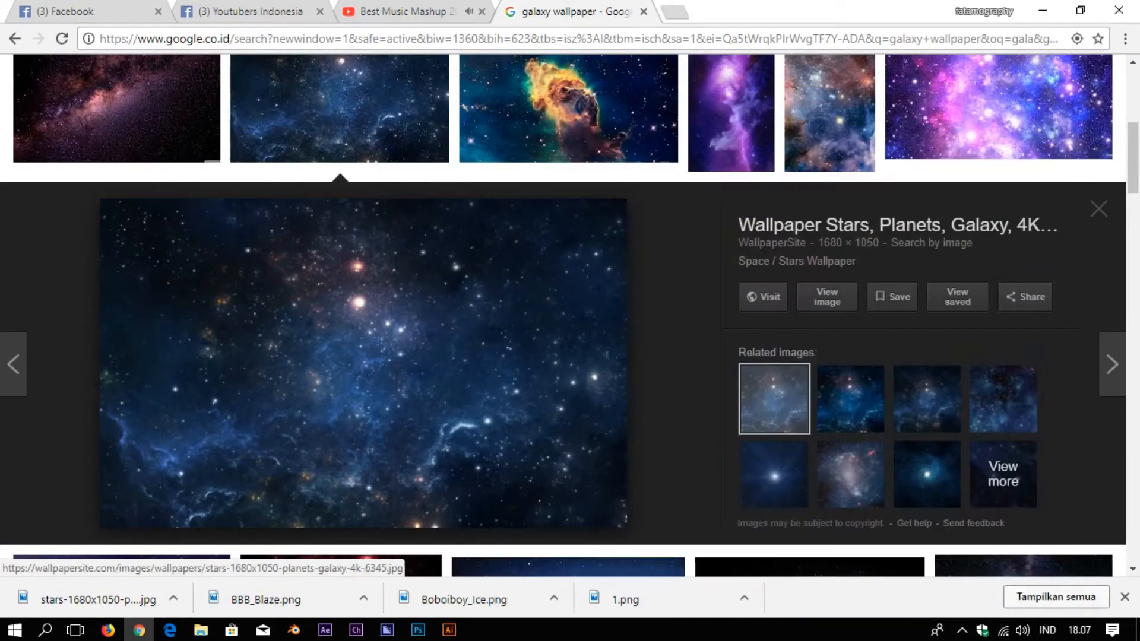
pyautogui.rightClick(69, 599)
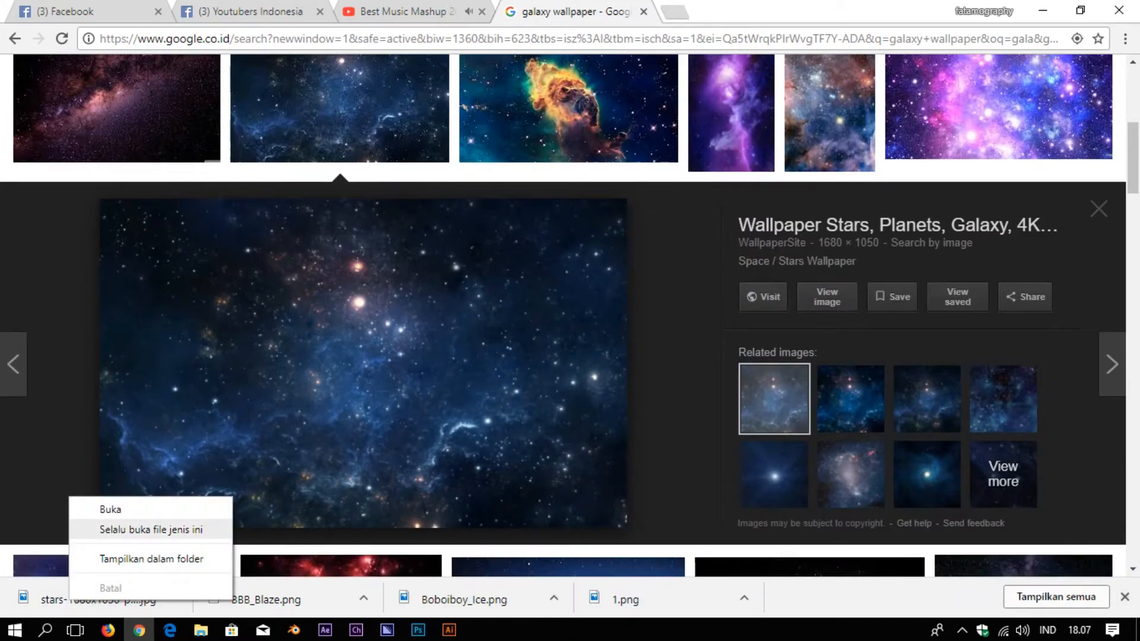
pyautogui.click(152, 559)
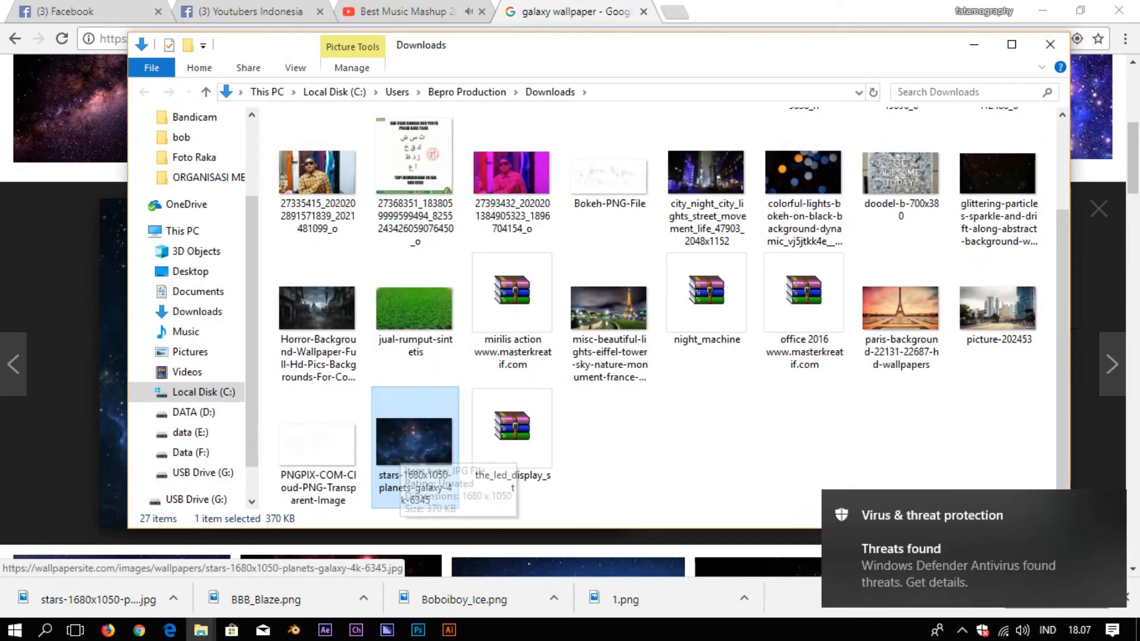
pyautogui.click(1050, 45)
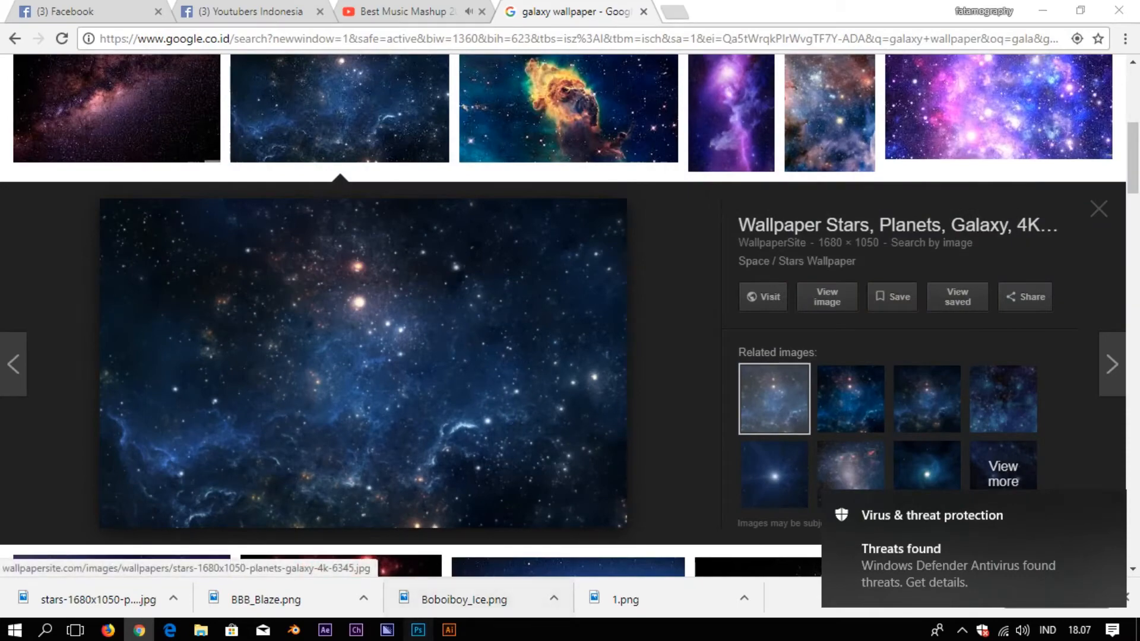
pyautogui.click(418, 630)
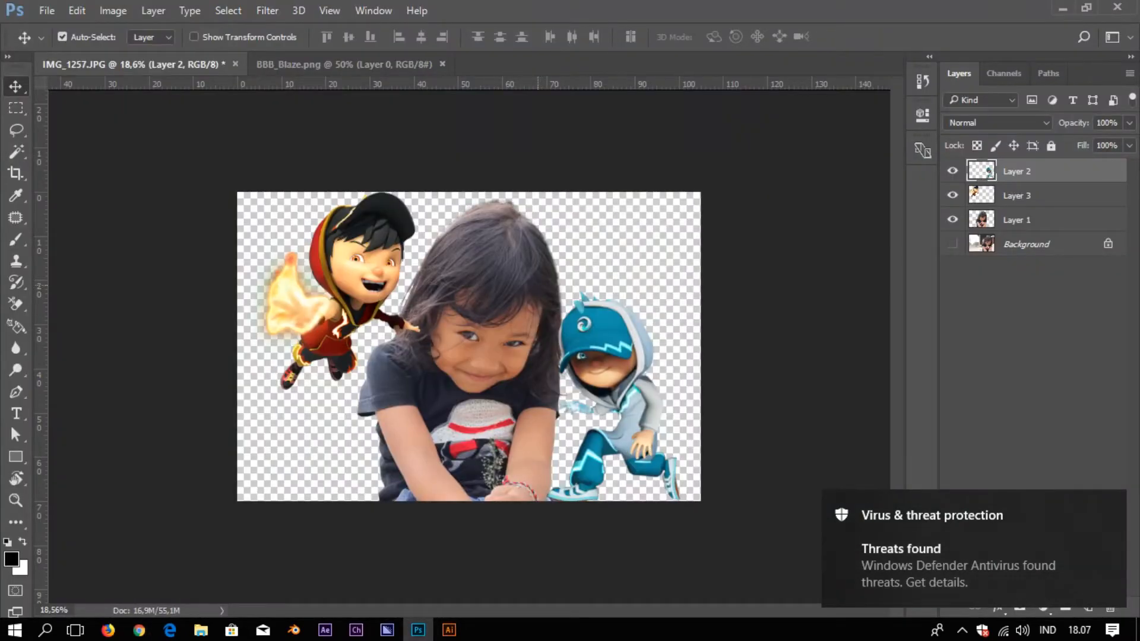
# Open the stars galaxy JPG from Downloads and drag it into IMG_1257
pyautogui.hotkey('ctrl', 'o')
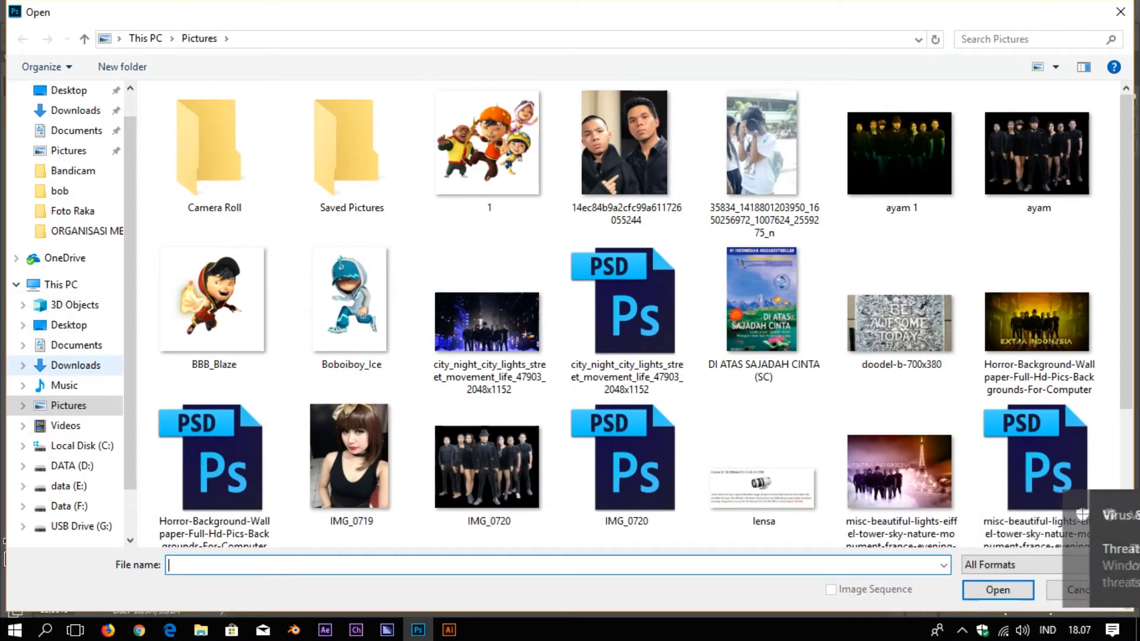
pyautogui.click(75, 365)
pyautogui.scroll(-5, 437, 380)
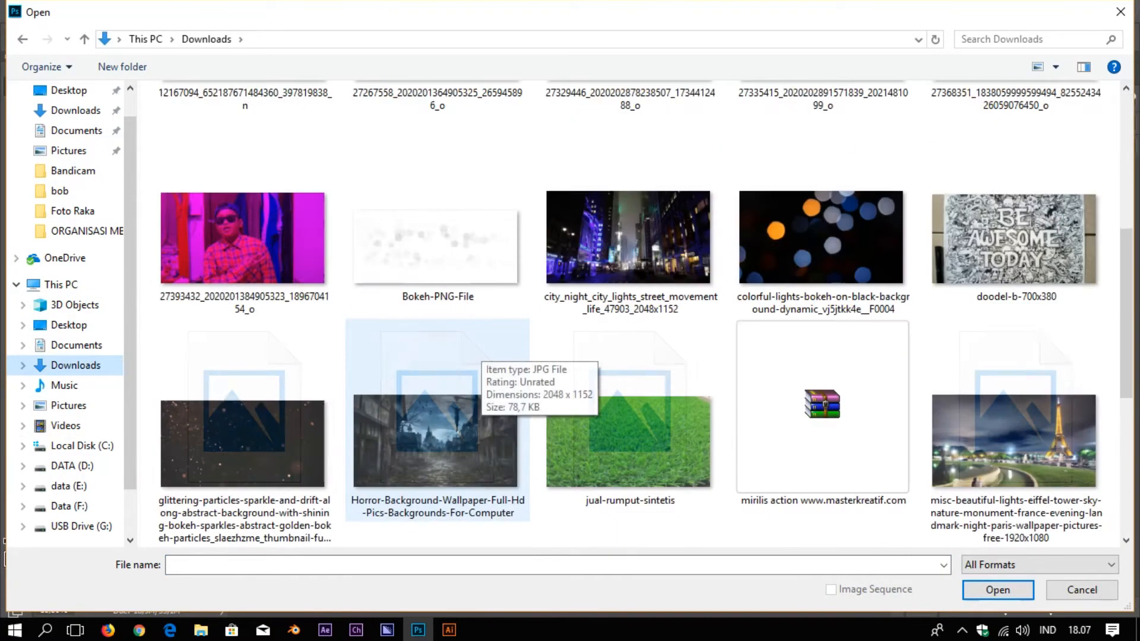
pyautogui.scroll(-6, 630, 315)
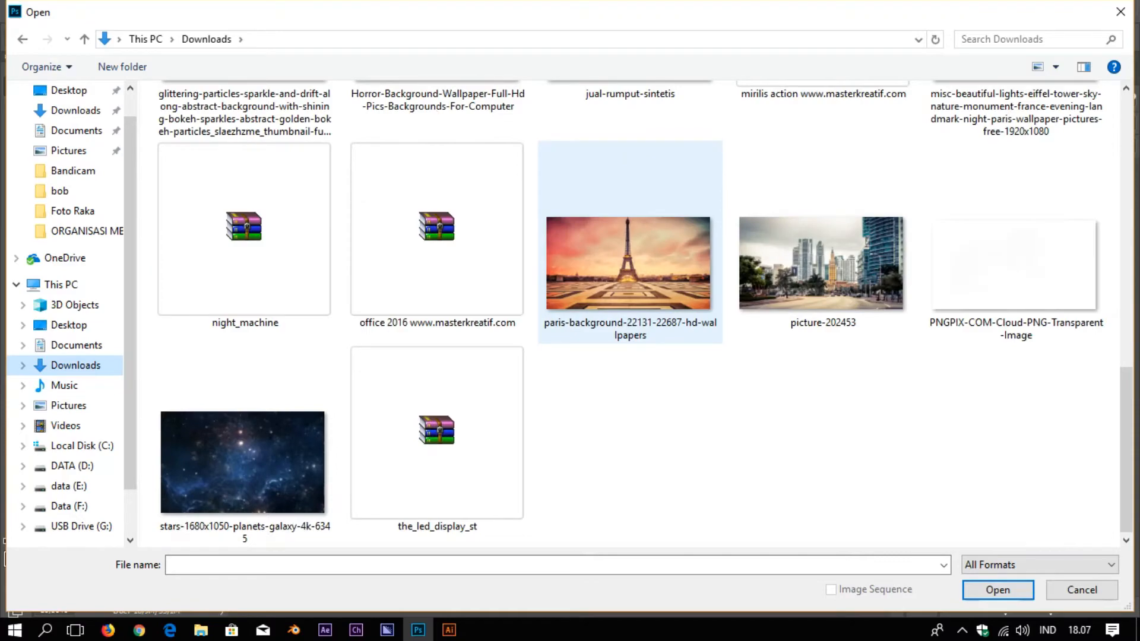
pyautogui.doubleClick(229, 452)
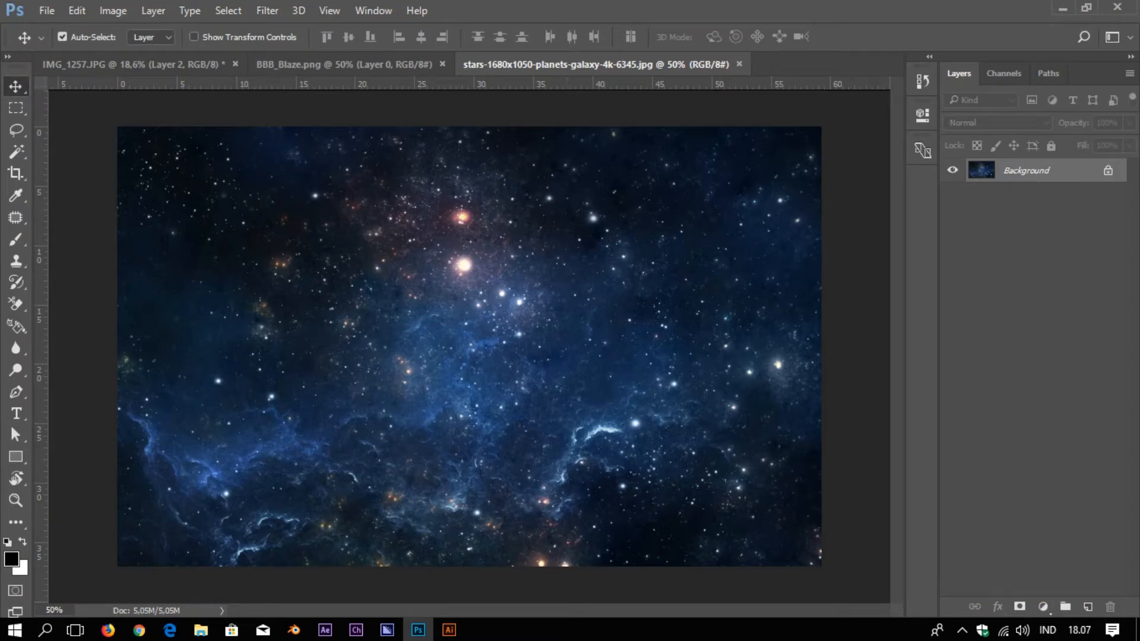
pyautogui.moveTo(504, 261); pyautogui.dragTo(475, 305)
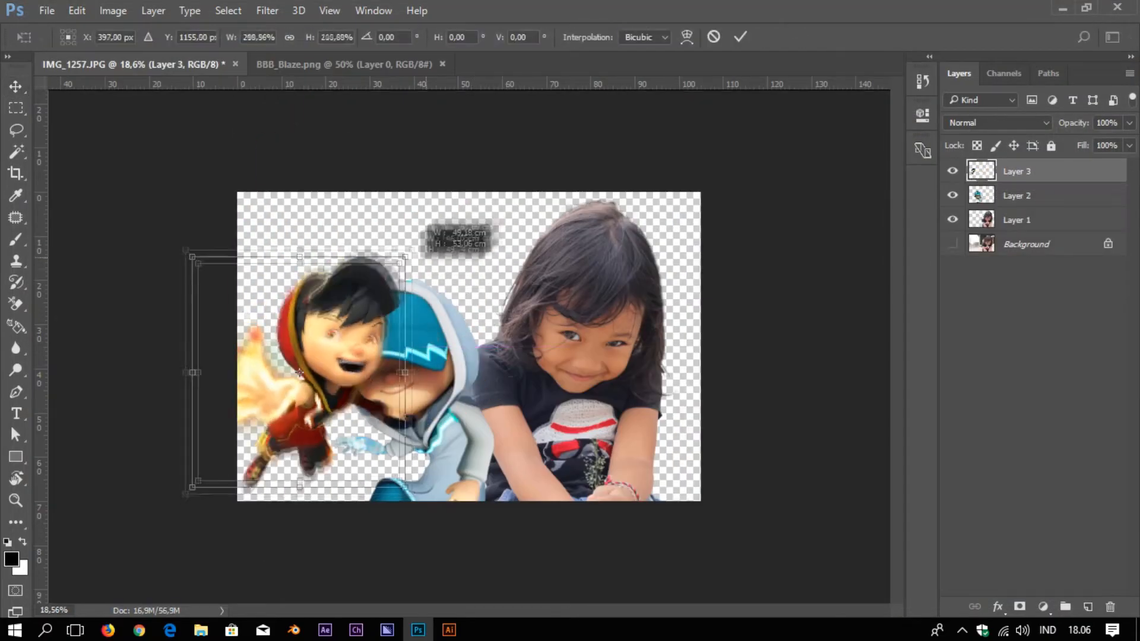
# Place the fire character top-left, the ice character lower right, shift the girl right, and resize the ice character
pyautogui.hotkey('ctrl', '[')
pyautogui.moveTo(276, 219); pyautogui.dragTo(322, 204)
pyautogui.moveTo(505, 225); pyautogui.dragTo(521, 245)
pyautogui.moveTo(608, 312); pyautogui.dragTo(624, 312)
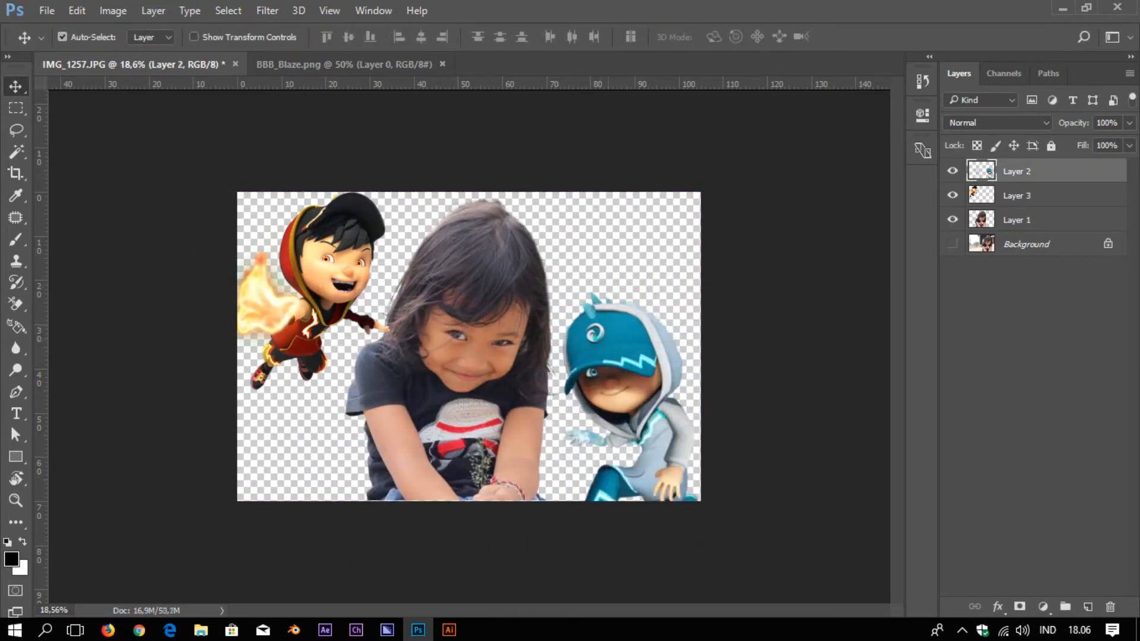
pyautogui.hotkey('ctrl', 't')
pyautogui.press('Return')
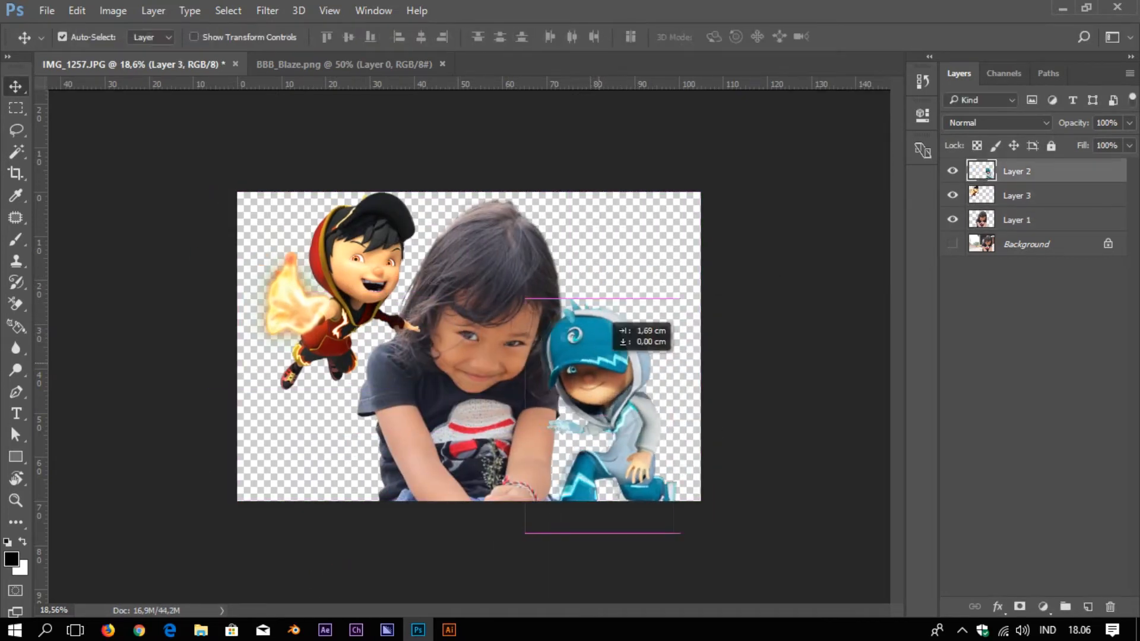
pyautogui.hotkey('ctrl', 't')
pyautogui.press('Return')
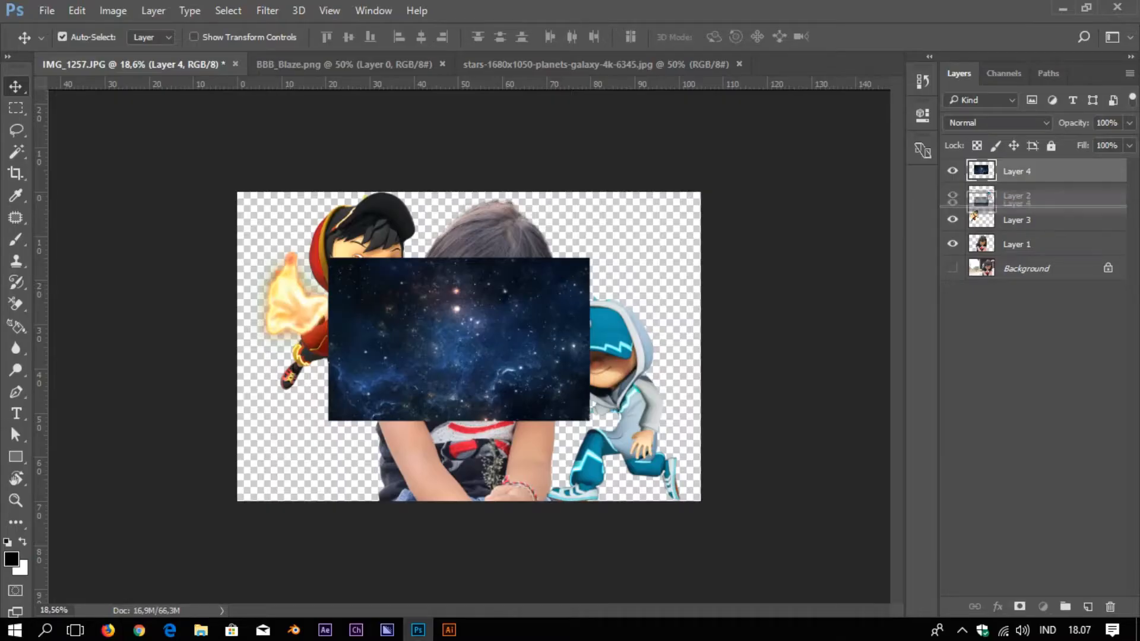
# Move galaxy Layer 4 below Layer 1 and scale it to about 200% to fill the canvas
pyautogui.moveTo(1012, 249); pyautogui.dragTo(1012, 257)
pyautogui.hotkey('ctrl', 't')
pyautogui.moveTo(590, 258); pyautogui.dragTo(745, 195)
pyautogui.press('Return')
# Zoom and pan over the girl to inspect her hair, eyes, cap, shirt and arms
pyautogui.scroll(1, 410, 396)
pyautogui.scroll(5, 440, 245)
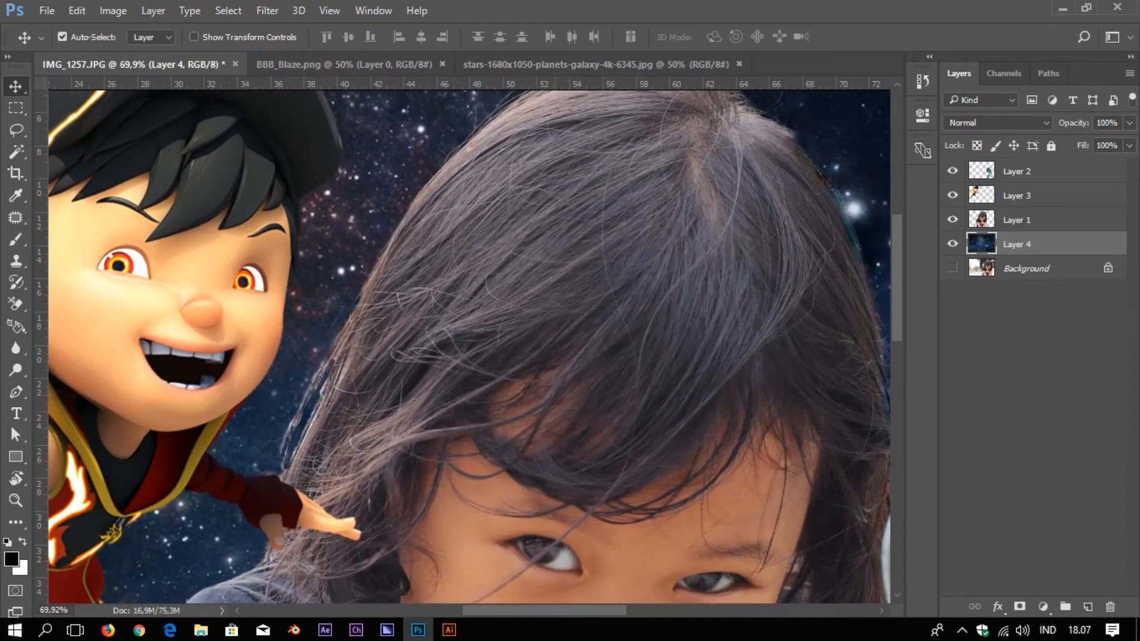
pyautogui.moveTo(553, 111); pyautogui.dragTo(421, 229)
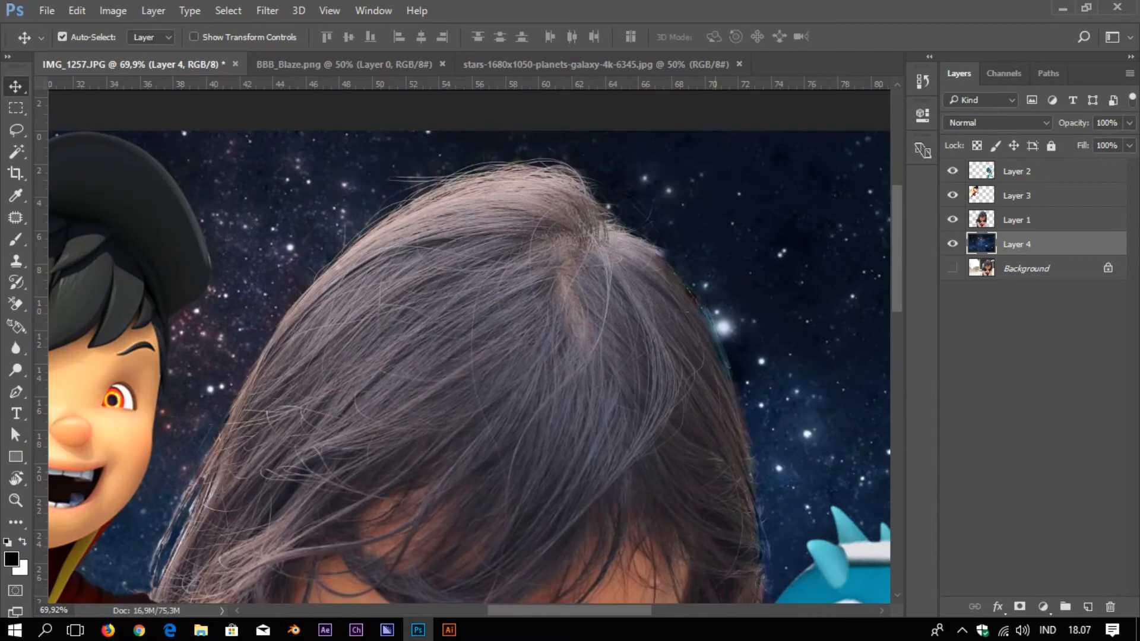
pyautogui.moveTo(721, 356); pyautogui.dragTo(631, 206)
pyautogui.moveTo(566, 543); pyautogui.dragTo(556, 392)
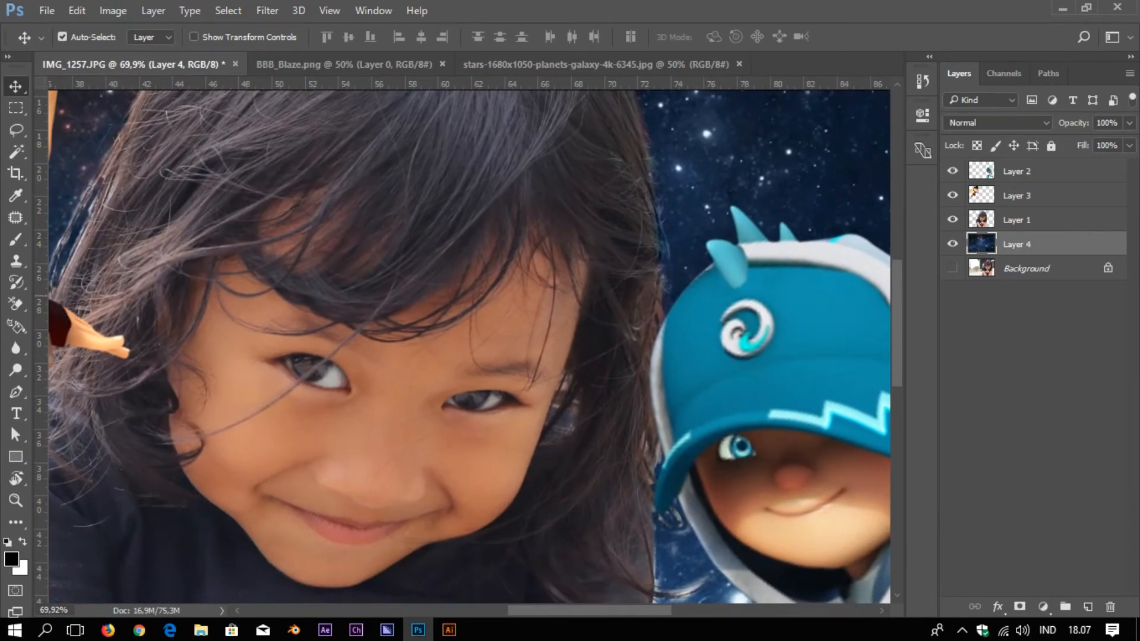
pyautogui.moveTo(691, 412); pyautogui.dragTo(731, 176)
pyautogui.scroll(6, 742, 345)
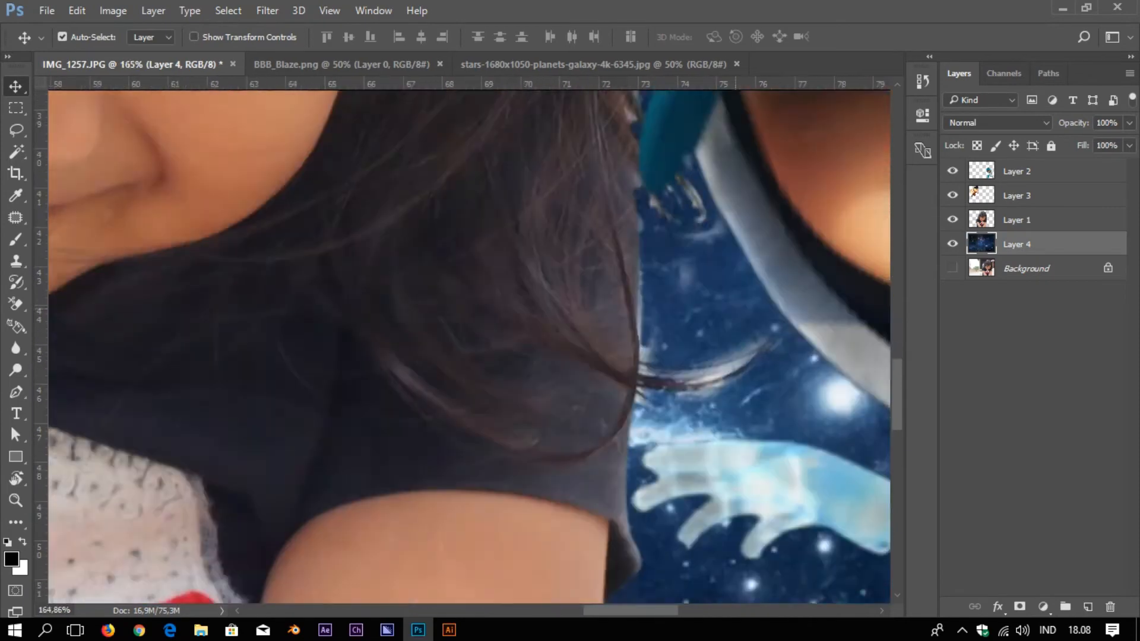
# On Layer 1, erase the light crescent and leftover edge pixels along the girl's hair
pyautogui.click(1017, 220)
pyautogui.press('e')
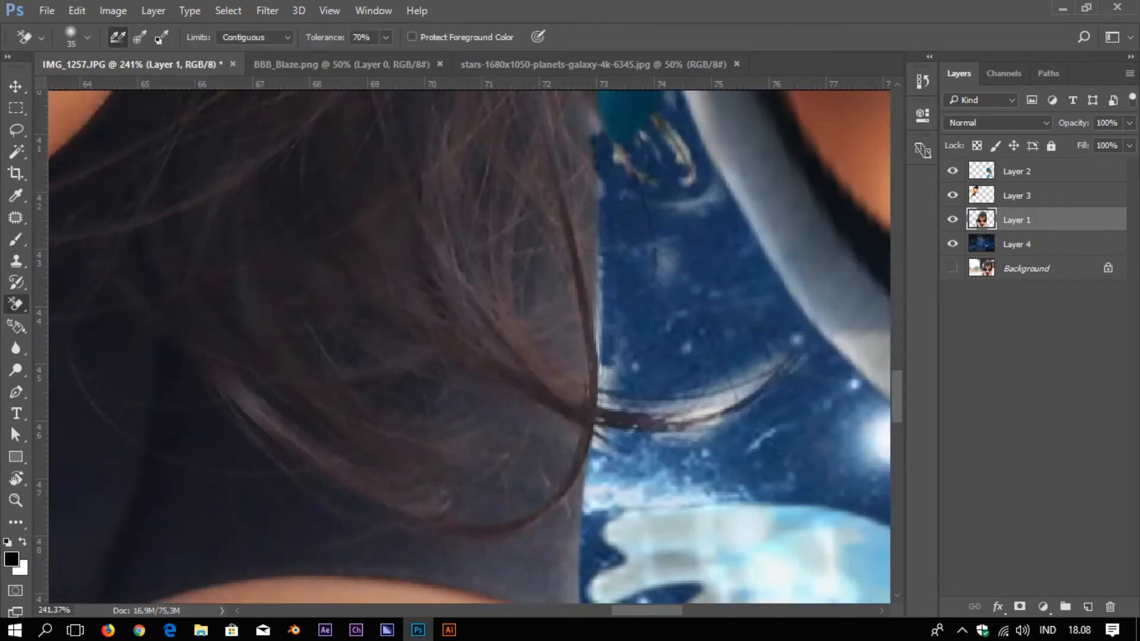
pyautogui.moveTo(760, 378); pyautogui.dragTo(693, 397)
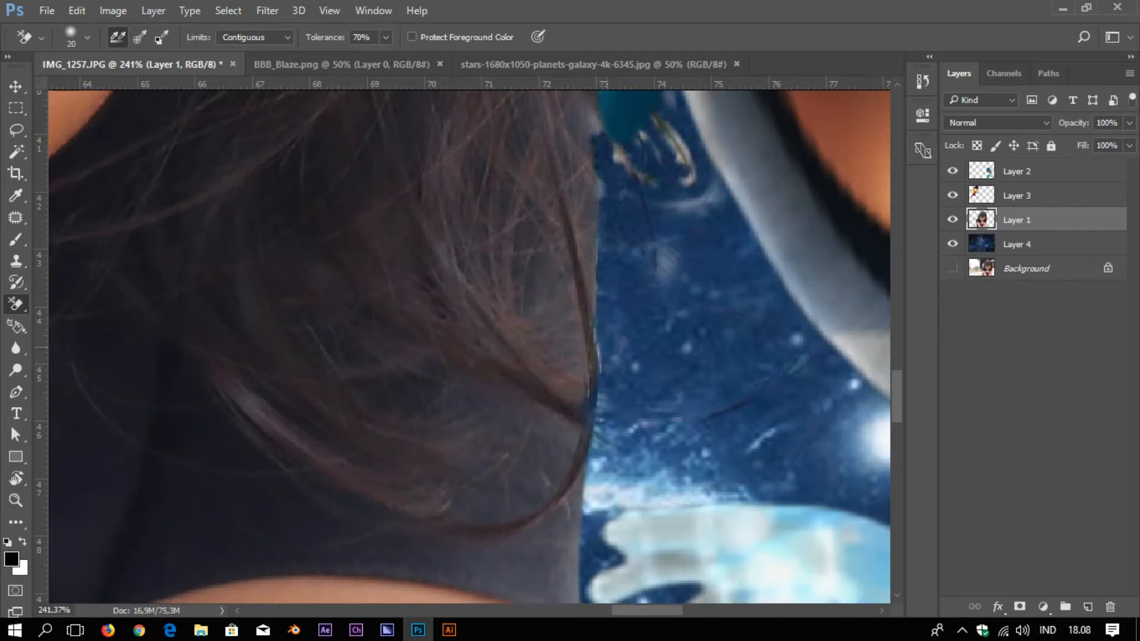
pyautogui.scroll(5, 606, 479)
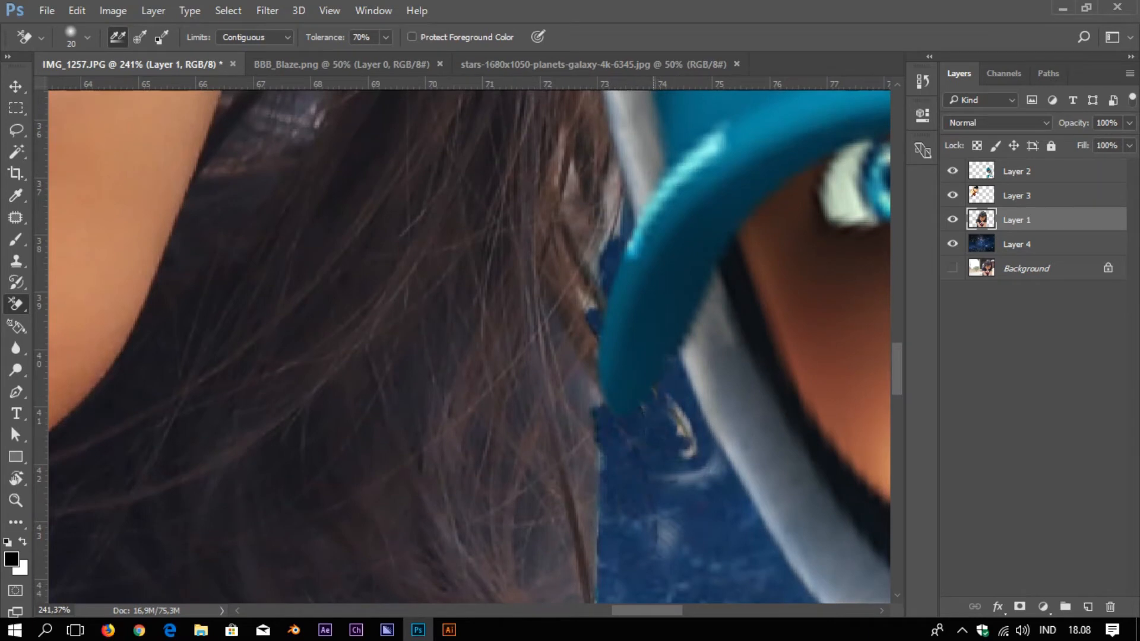
pyautogui.moveTo(606, 177); pyautogui.dragTo(605, 205)
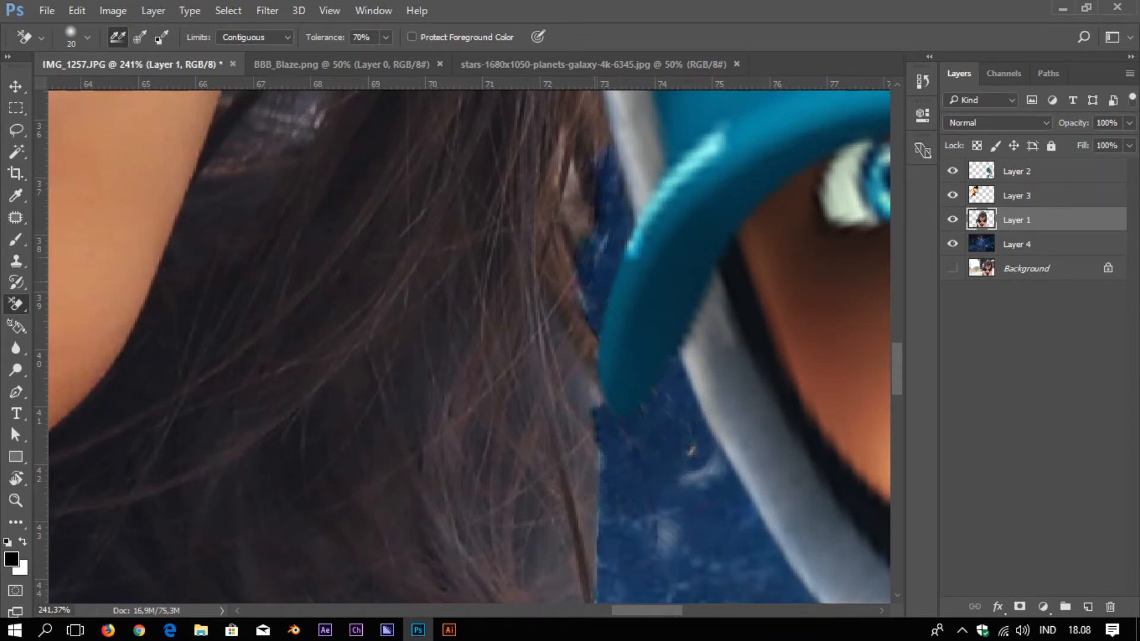
pyautogui.moveTo(578, 292); pyautogui.dragTo(587, 410)
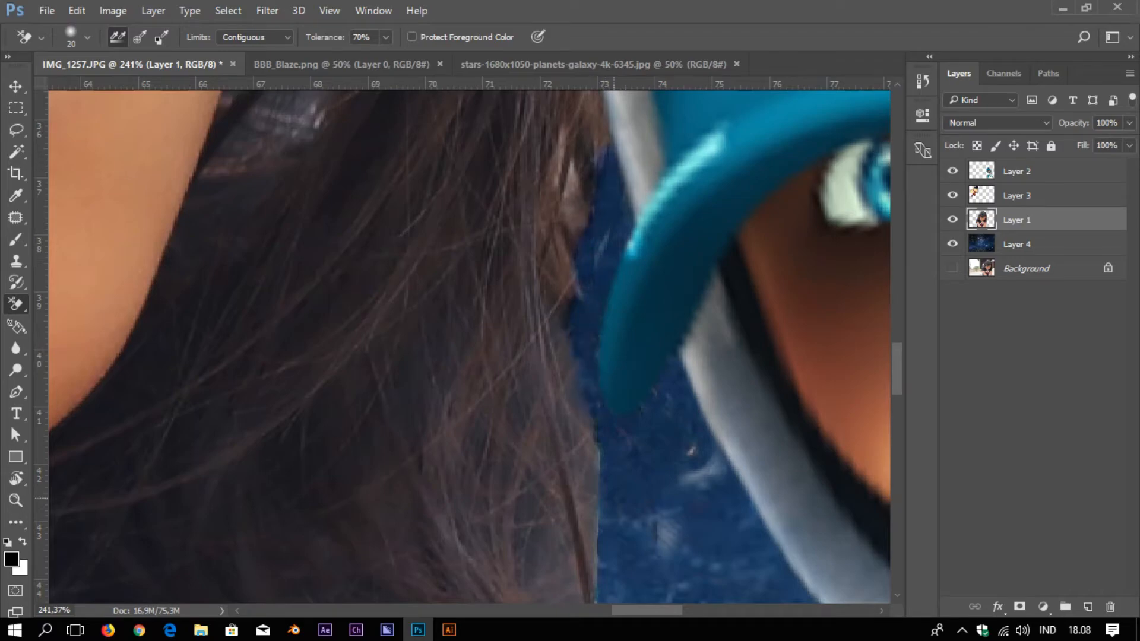
pyautogui.scroll(-10, 607, 335)
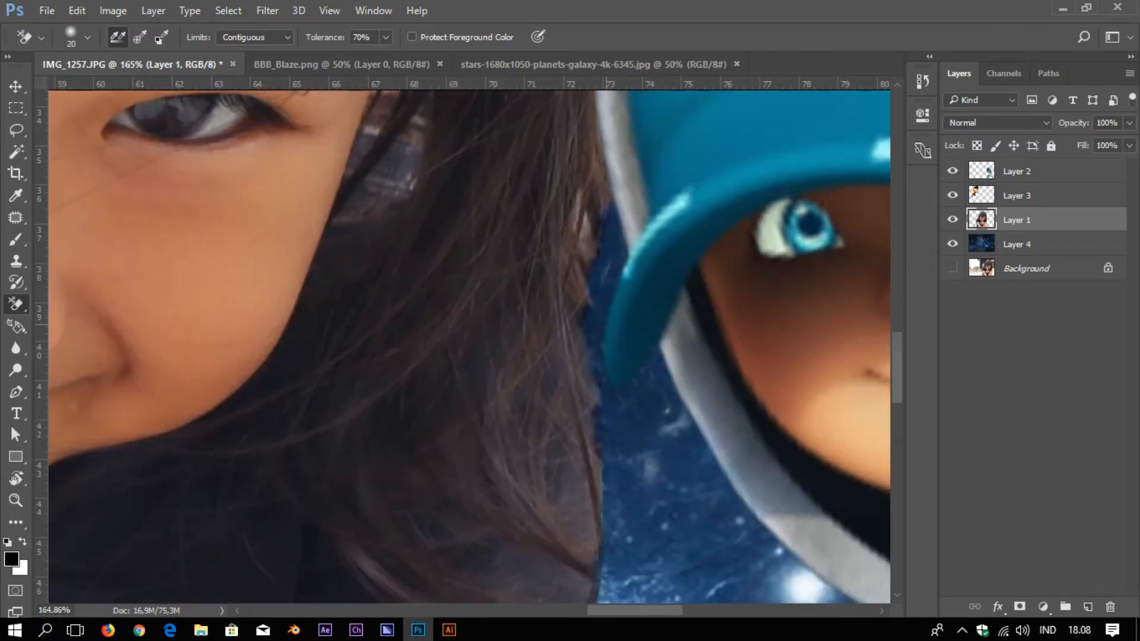
# Erase the remaining pale grey fringe along the lower hair edge beside the cartoon face
pyautogui.moveTo(522, 266); pyautogui.dragTo(696, 500)
pyautogui.moveTo(348, 423); pyautogui.dragTo(540, 406)
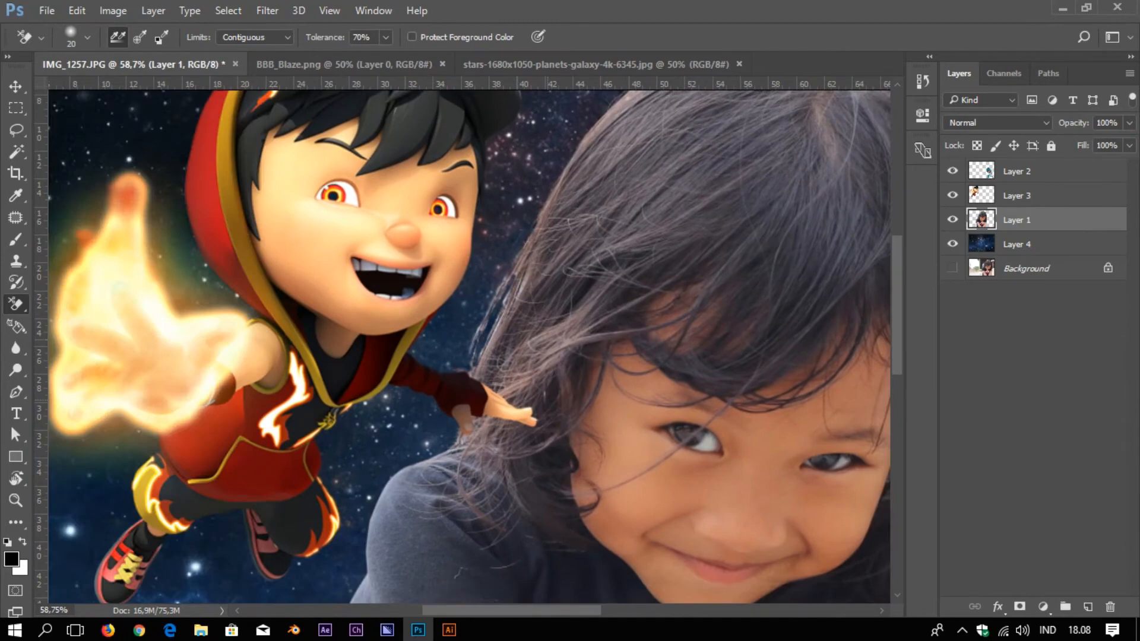
pyautogui.scroll(8, 506, 249)
pyautogui.moveTo(469, 397)
pyautogui.mouseDown()
pyautogui.moveTo(452, 416)
pyautogui.moveTo(476, 381)
pyautogui.mouseUp()
pyautogui.moveTo(429, 443); pyautogui.dragTo(369, 587)
pyautogui.moveTo(368, 588)
pyautogui.mouseDown()
pyautogui.moveTo(416, 432)
pyautogui.moveTo(400, 492)
pyautogui.mouseUp()
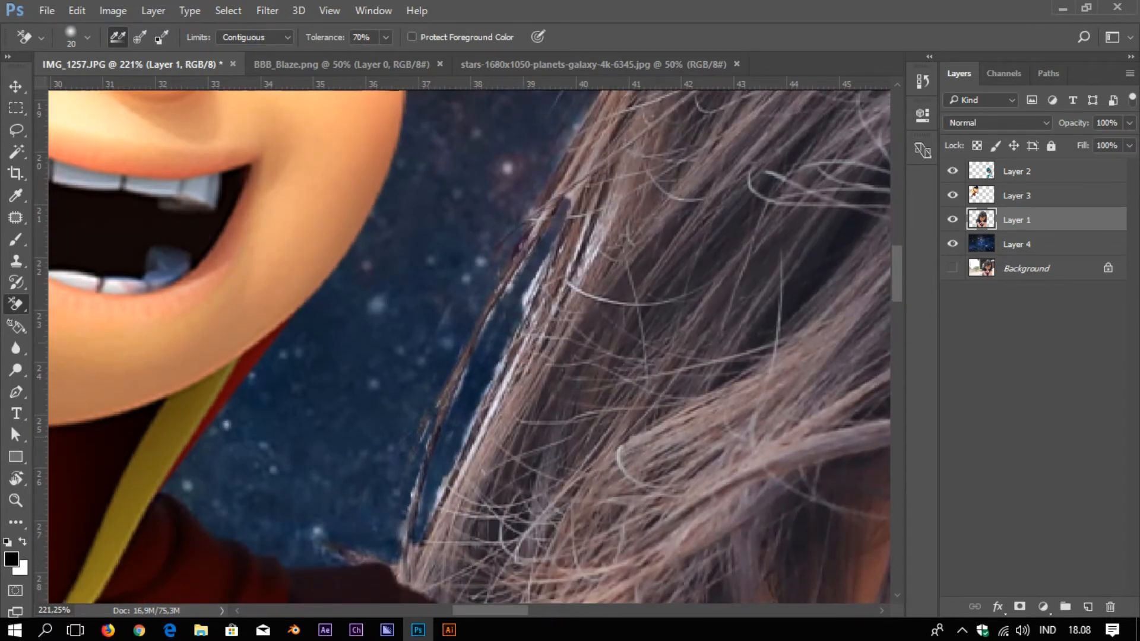
pyautogui.moveTo(546, 274); pyautogui.dragTo(427, 529)
pyautogui.scroll(-10, 499, 274)
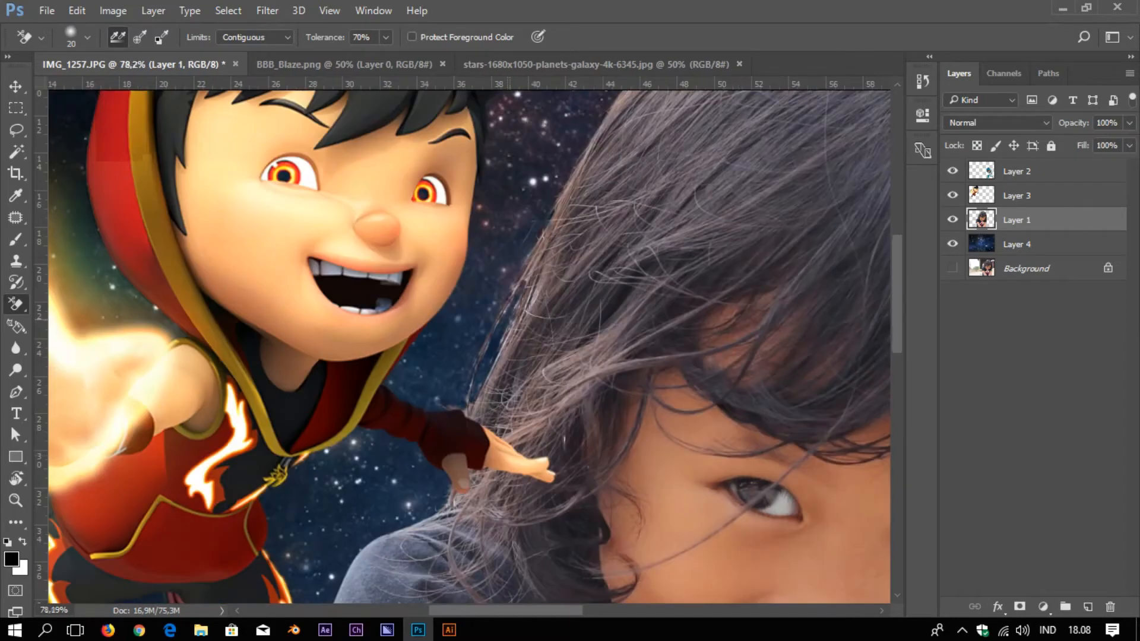
# Switch to the Move tool and duplicate Layer 1 as Layer 1 copy
pyautogui.press('v')
pyautogui.scroll(-3, 511, 299)
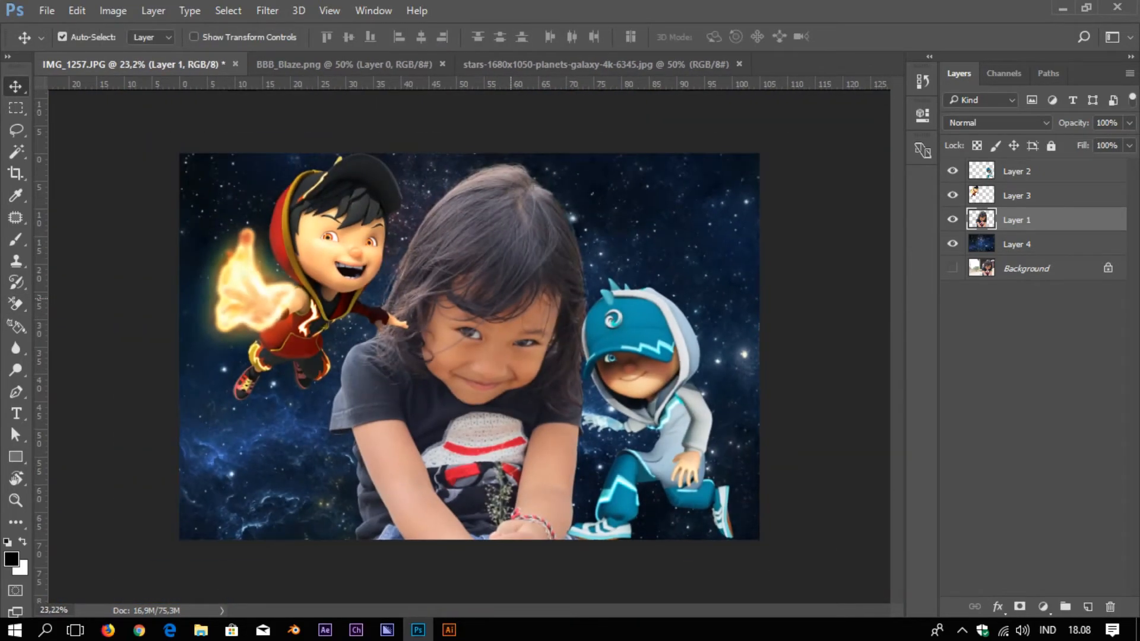
pyautogui.scroll(4, 510, 298)
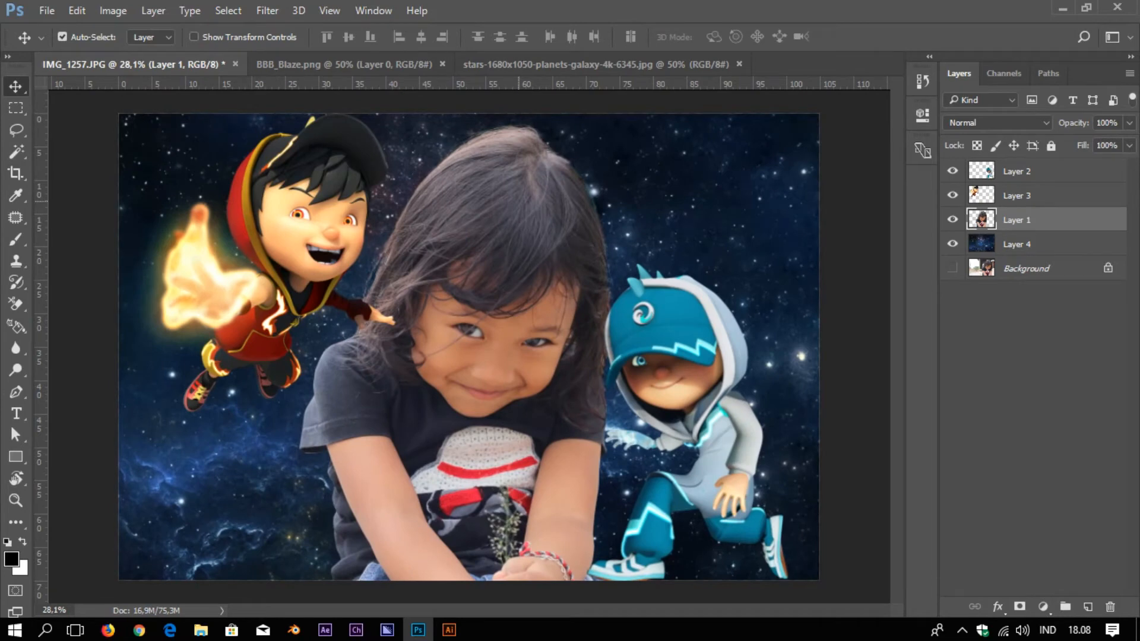
pyautogui.hotkey('ctrl', 'j')
# Hide Layer 1 and apply Curves to Layer 1 copy with points 188→193 and 52→54
pyautogui.click(952, 243)
pyautogui.hotkey('ctrl', 'm')
pyautogui.moveTo(818, 140); pyautogui.dragTo(929, 136)
pyautogui.click(899, 285)
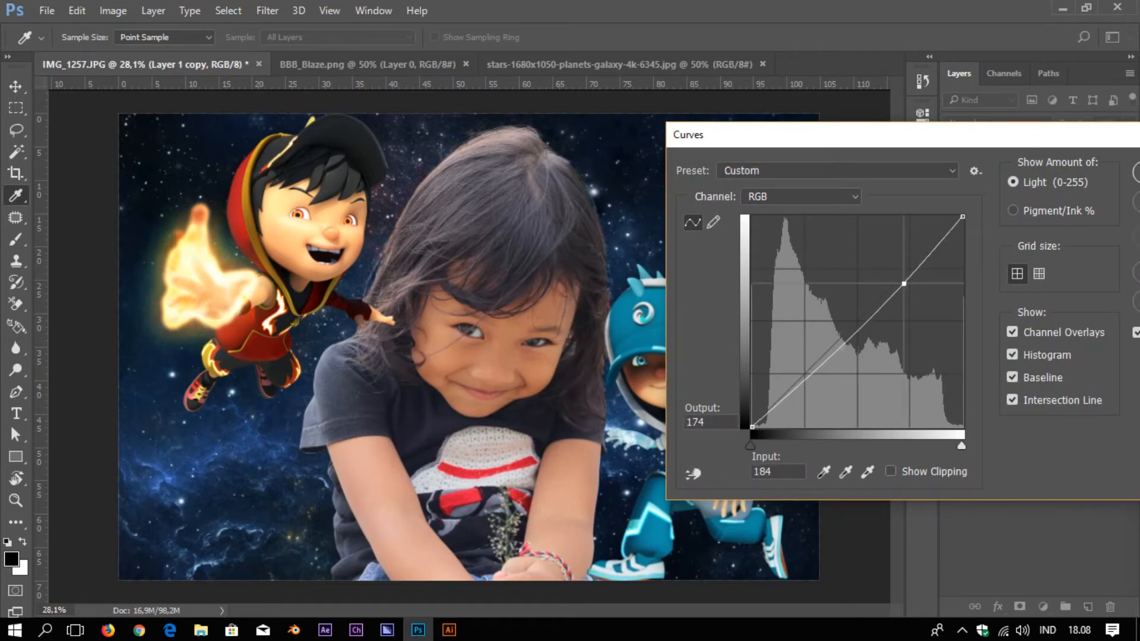
pyautogui.moveTo(900, 285); pyautogui.dragTo(907, 268)
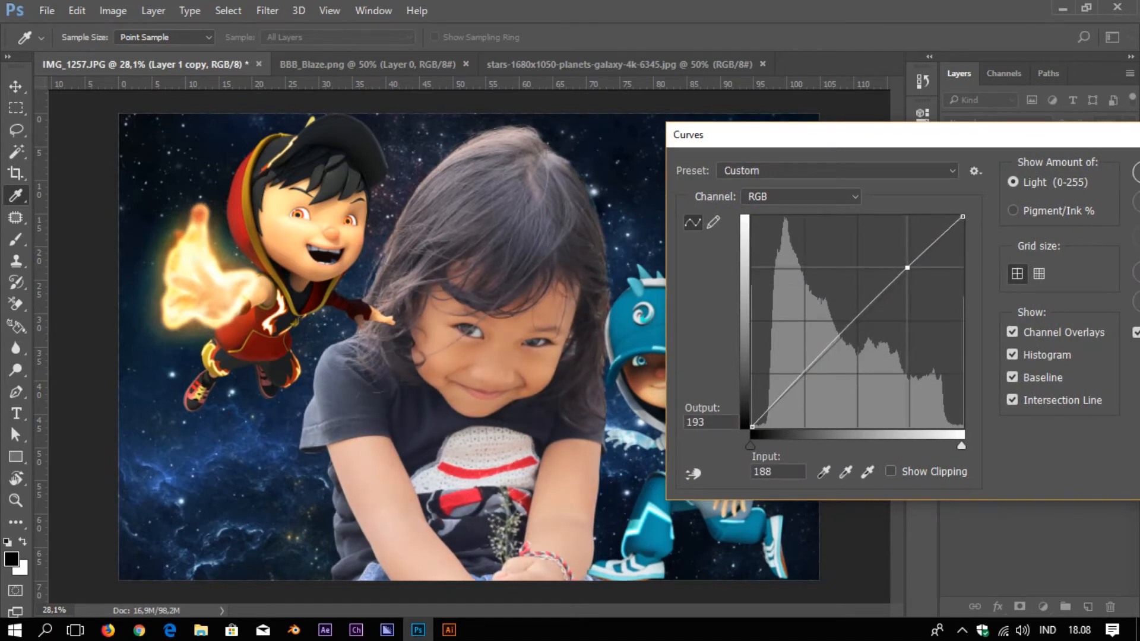
pyautogui.moveTo(829, 347); pyautogui.dragTo(795, 383)
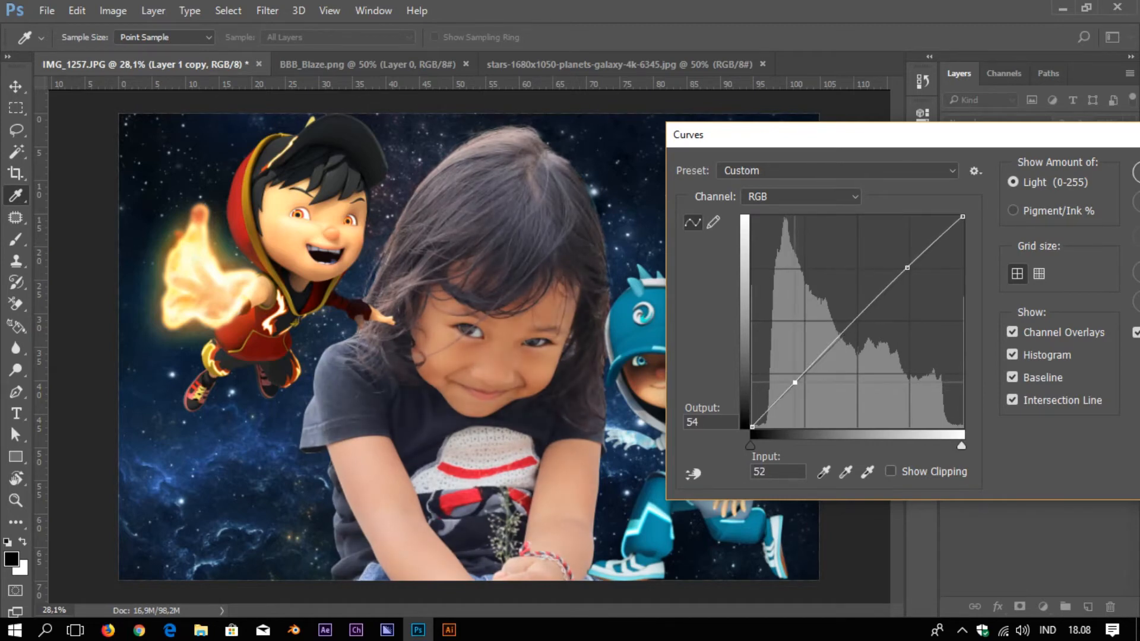
pyautogui.moveTo(1120, 144); pyautogui.dragTo(943, 135)
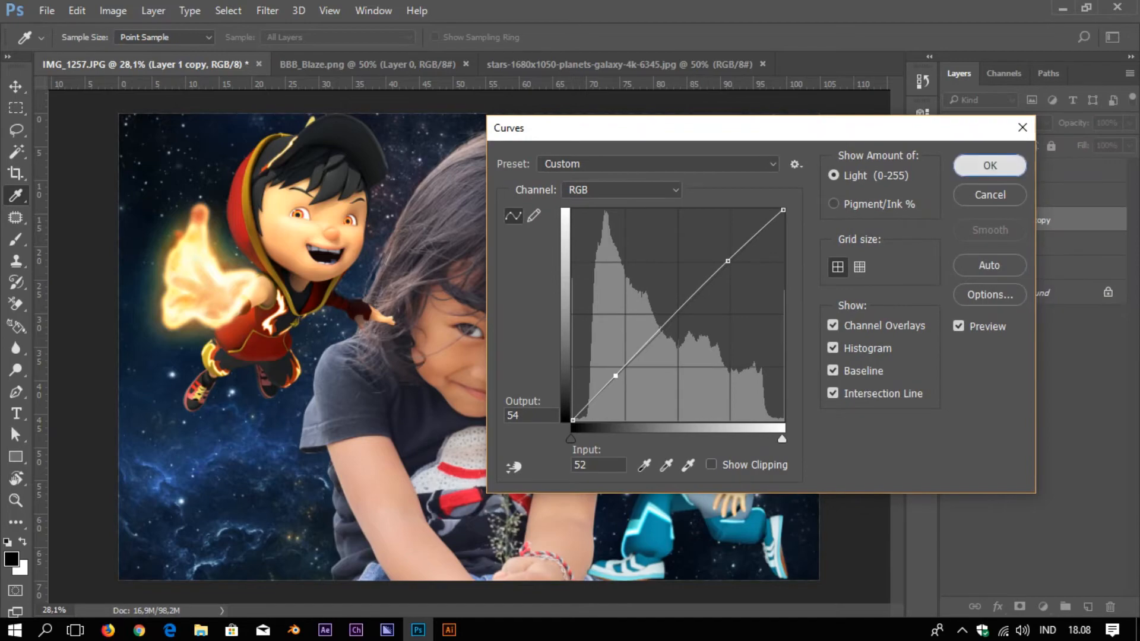
pyautogui.click(990, 165)
pyautogui.scroll(-3, 561, 323)
pyautogui.scroll(2, 562, 322)
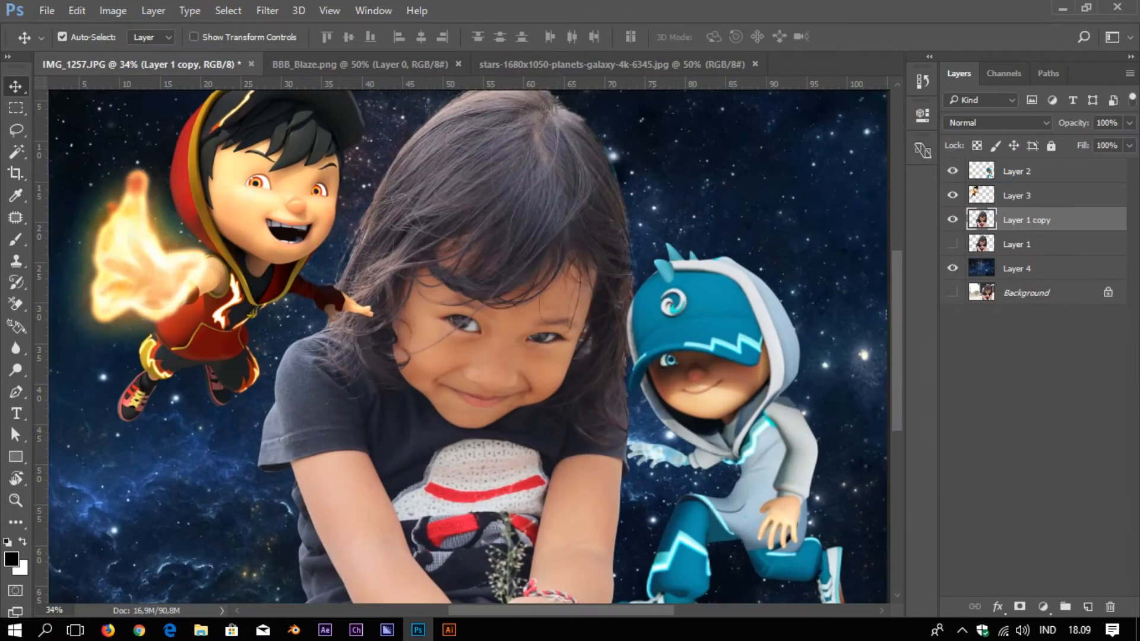
# In Layer 1 copy's layer style, try a more opaque Outer Glow, then turn it off
pyautogui.doubleClick(1063, 219)
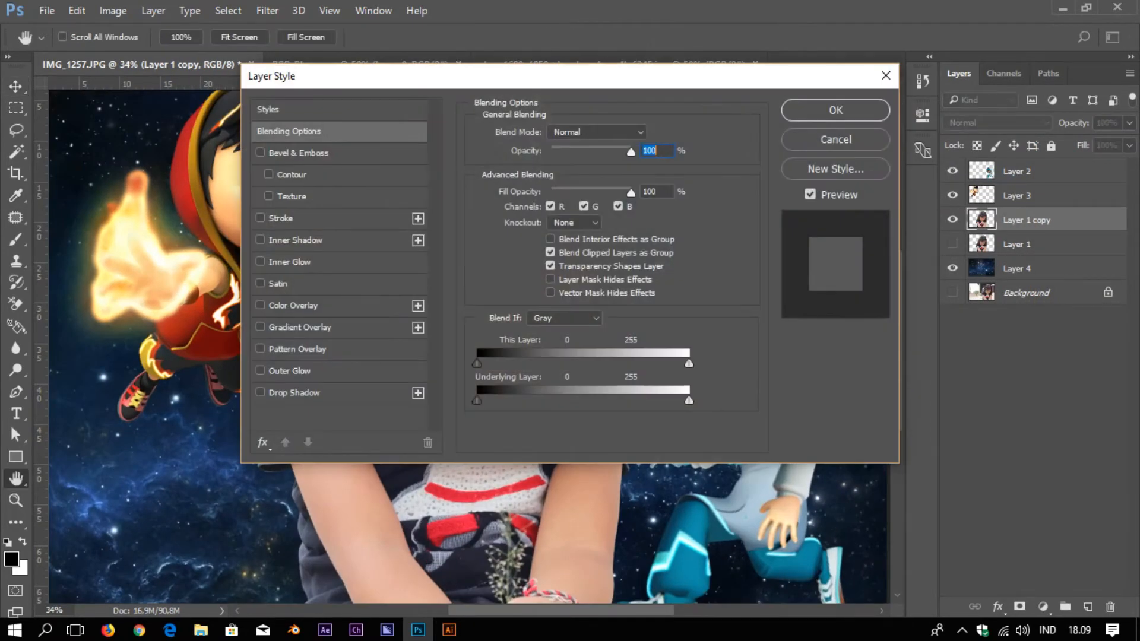
pyautogui.moveTo(569, 76); pyautogui.dragTo(864, 88)
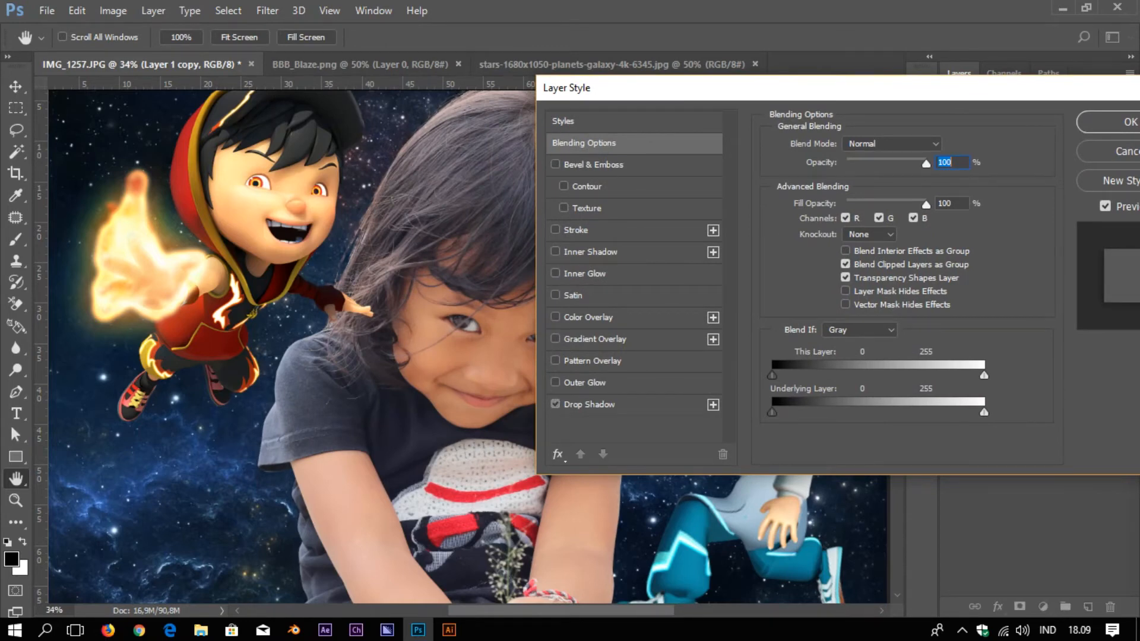
pyautogui.click(585, 383)
pyautogui.moveTo(860, 163); pyautogui.dragTo(886, 163)
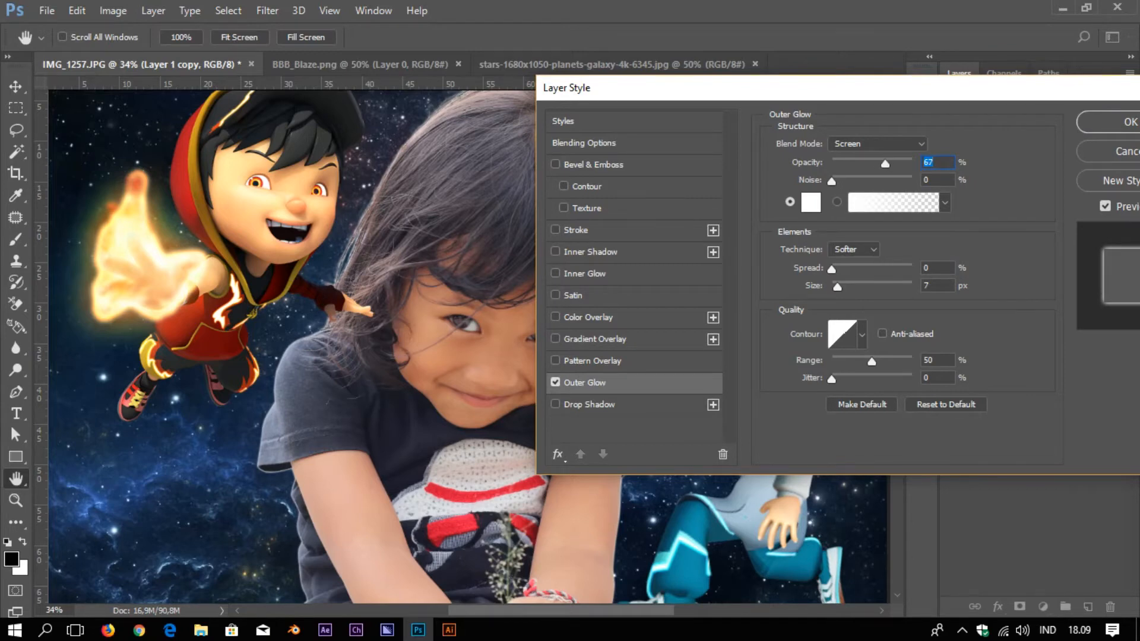
pyautogui.click(556, 382)
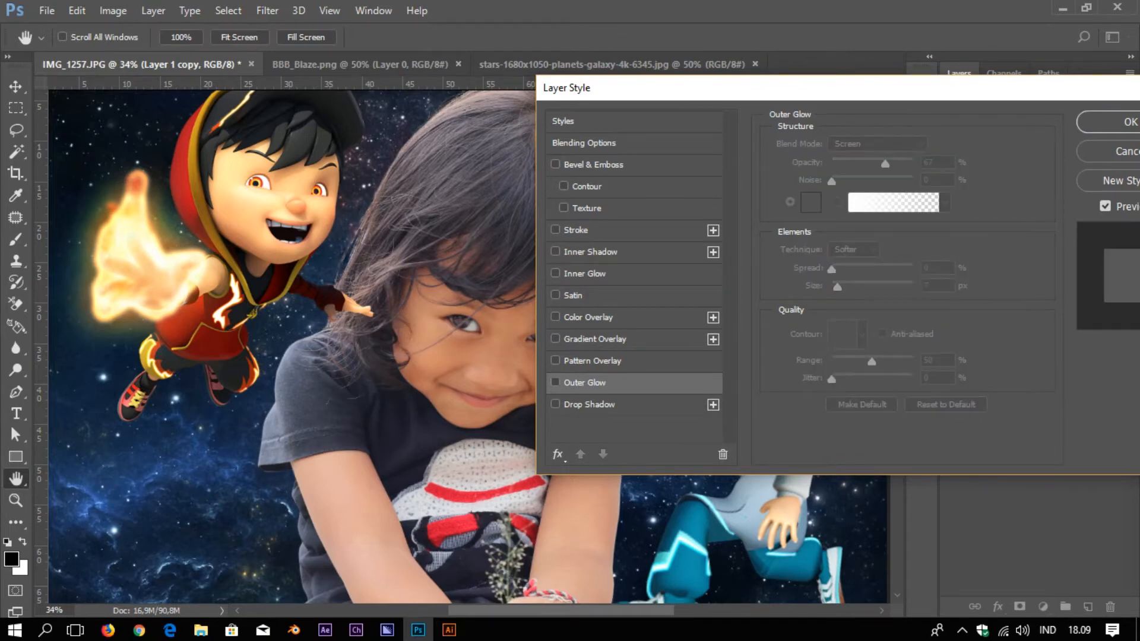
# Try an Inner Glow at 98 then 120 px with Precise technique, then disable it
pyautogui.click(555, 273)
pyautogui.moveTo(860, 163); pyautogui.dragTo(893, 163)
pyautogui.moveTo(837, 303); pyautogui.dragTo(867, 304)
pyautogui.hotkey('shift', 'Tab')
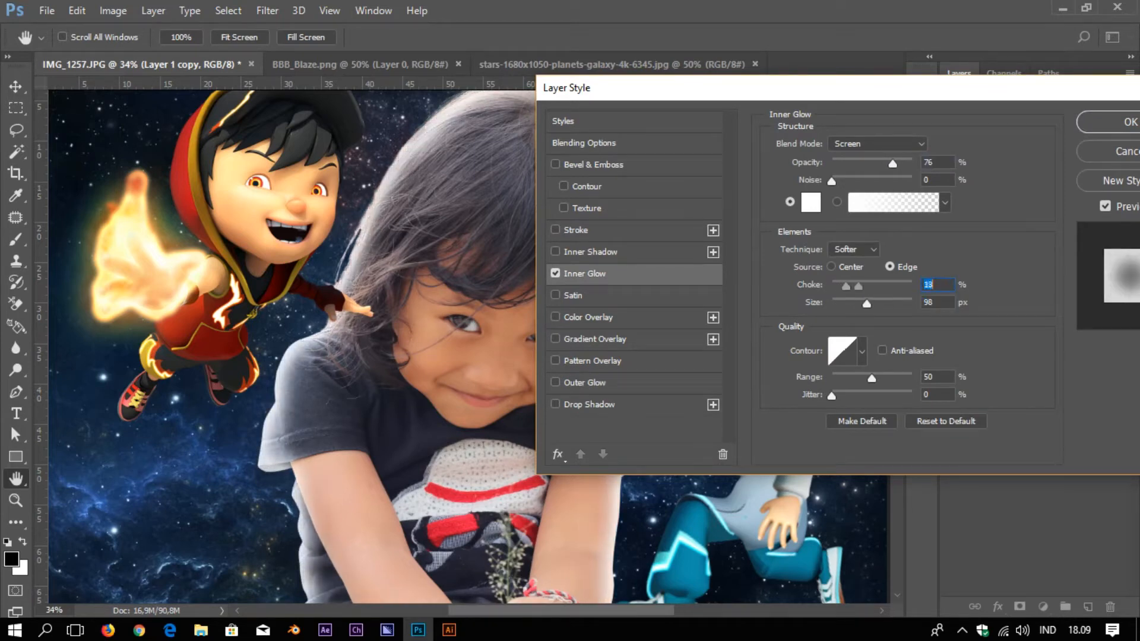
pyautogui.click(832, 267)
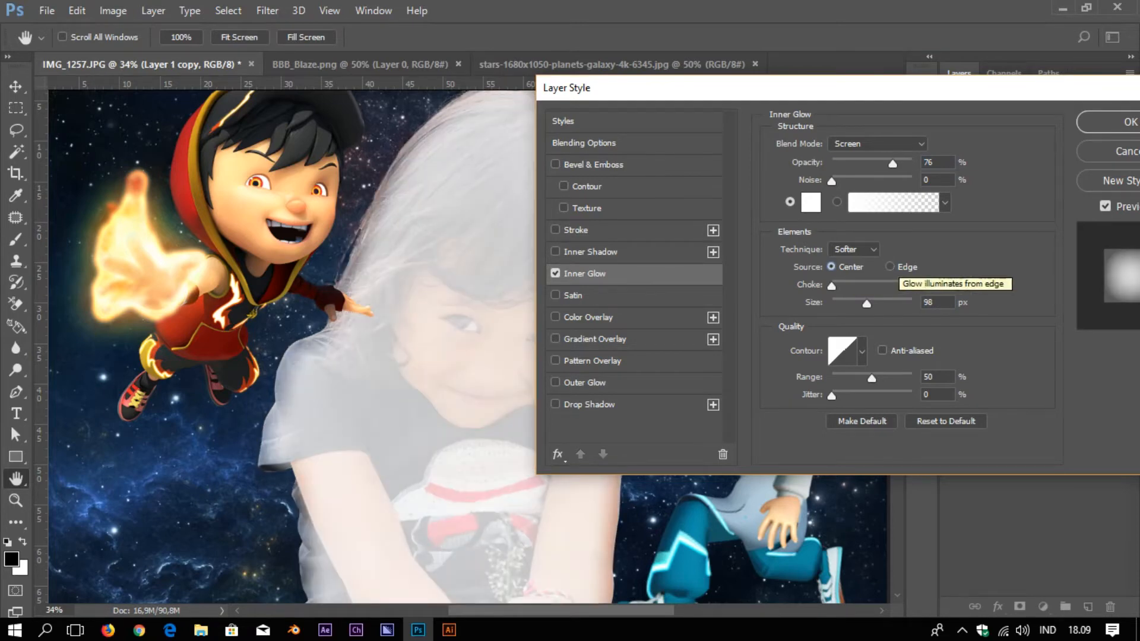
pyautogui.click(889, 267)
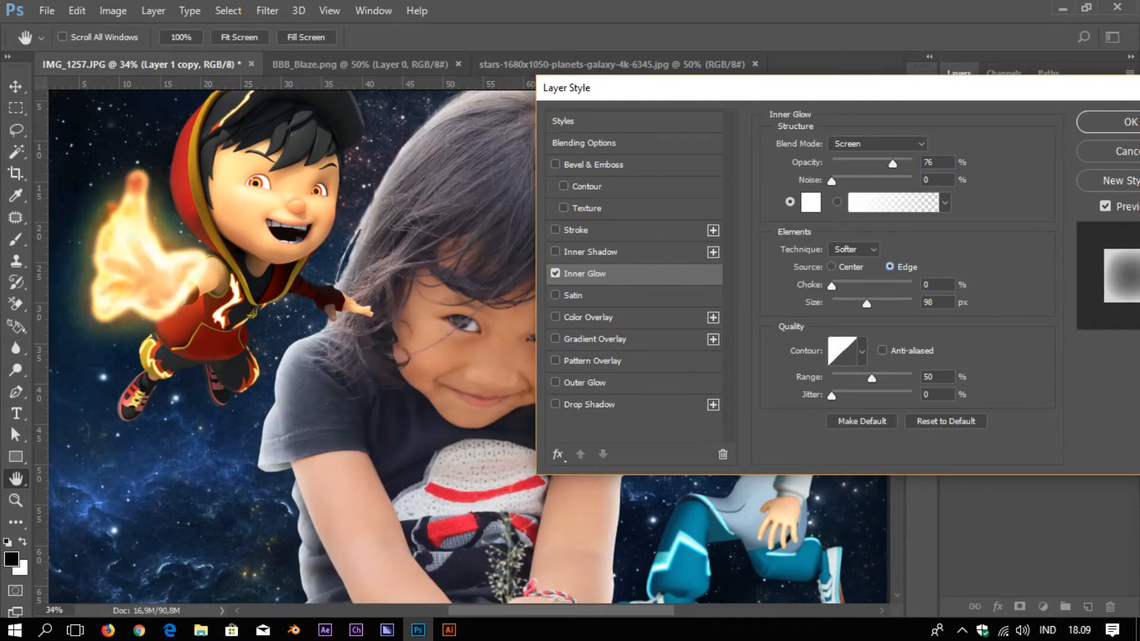
pyautogui.moveTo(866, 304); pyautogui.dragTo(833, 286)
pyautogui.click(854, 250)
pyautogui.click(842, 274)
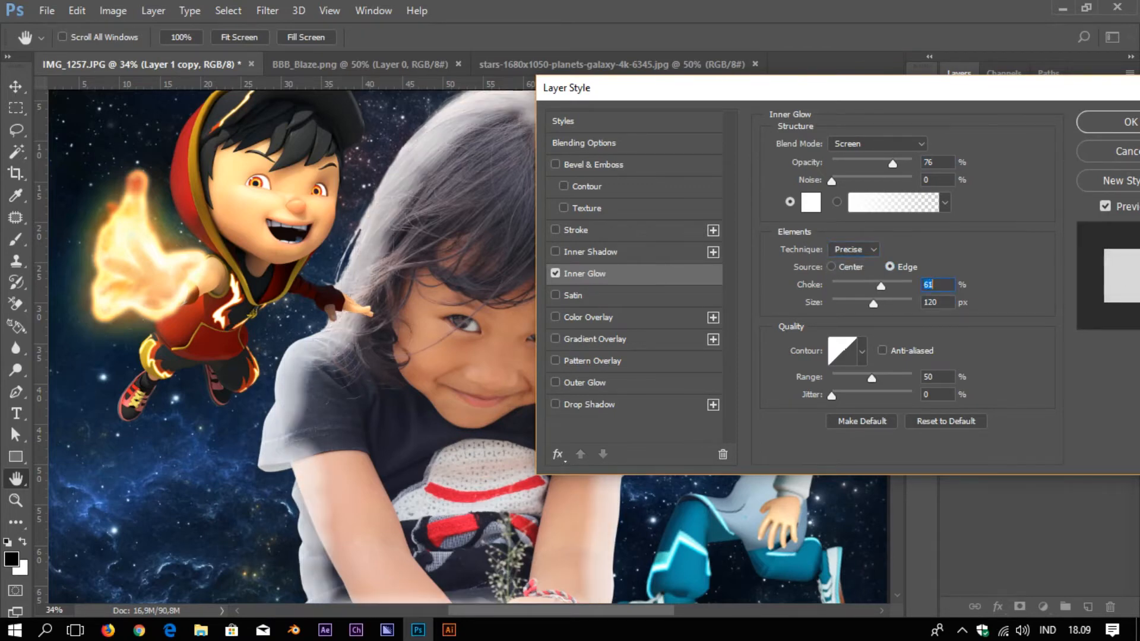
pyautogui.click(555, 273)
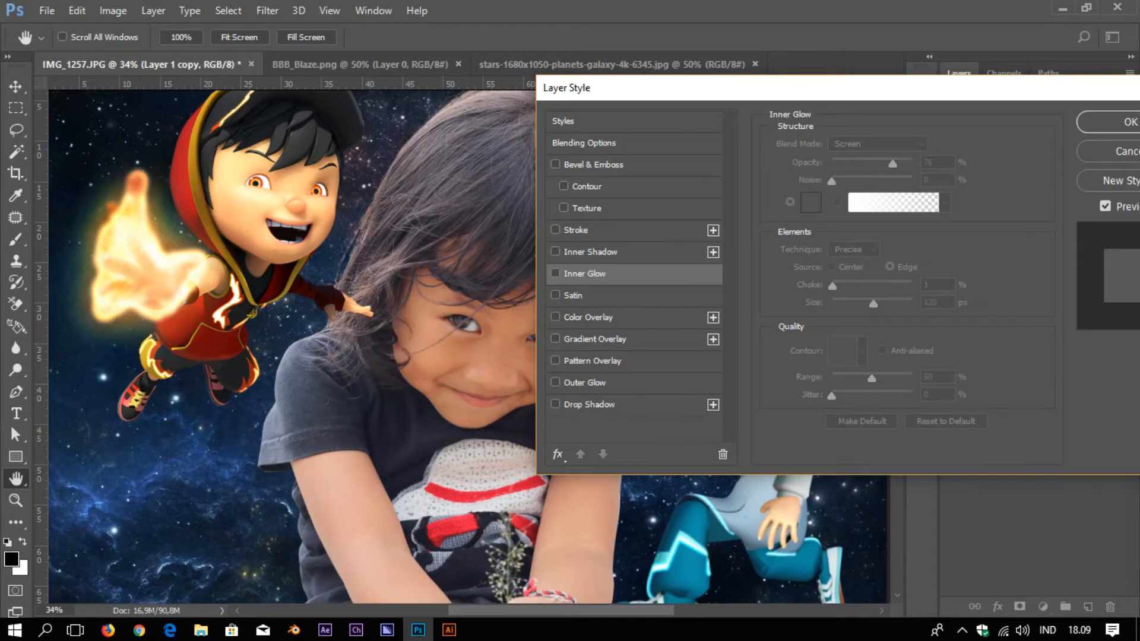
# Re-enable Outer Glow at 250 px with colour #2bb1d7 darkened to deep blue, and apply
pyautogui.click(585, 383)
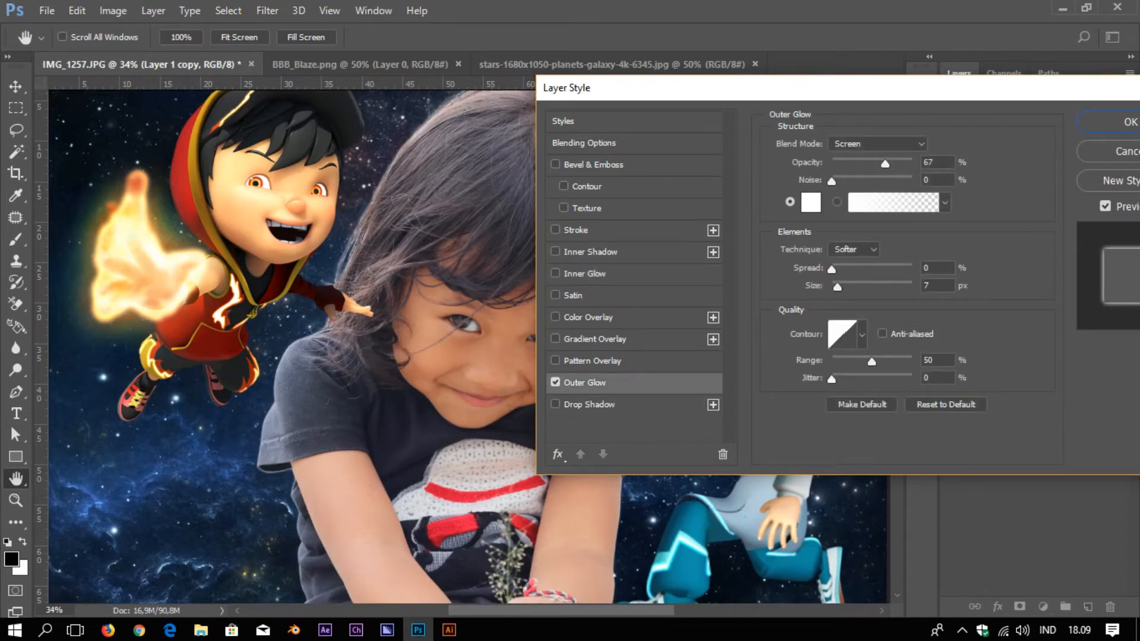
pyautogui.moveTo(837, 287); pyautogui.dragTo(912, 287)
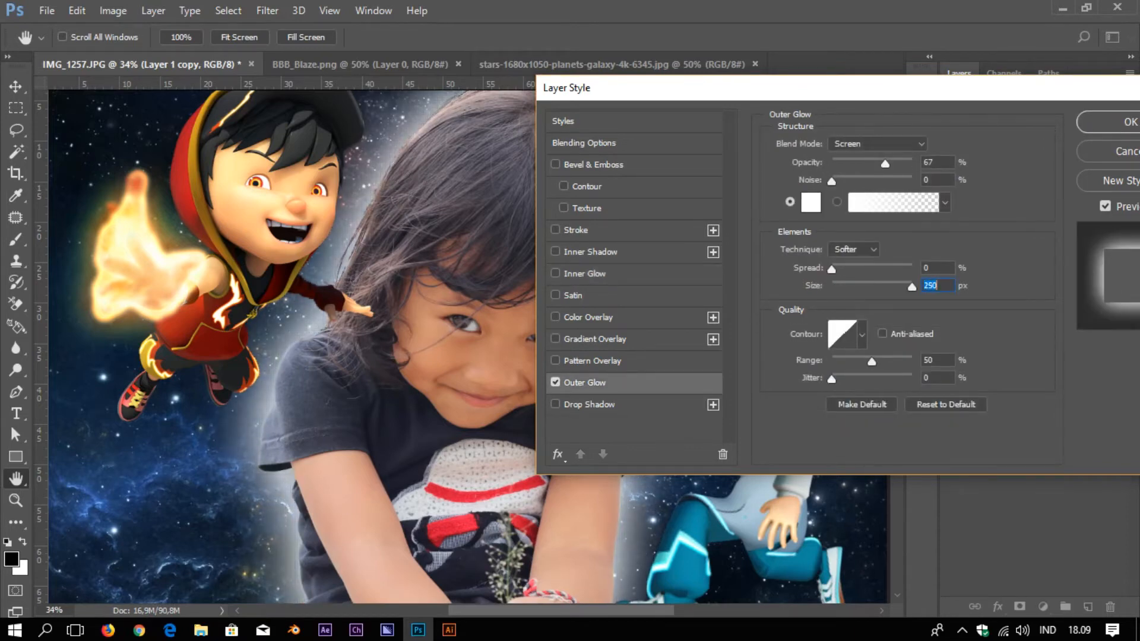
pyautogui.click(811, 203)
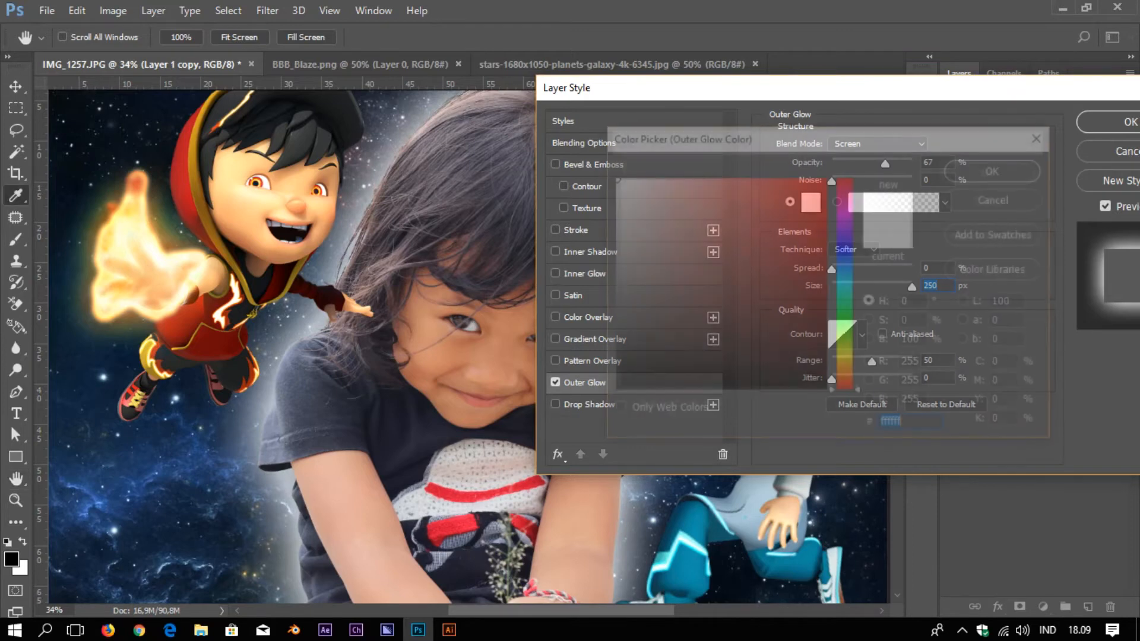
pyautogui.write('2bb1d7')
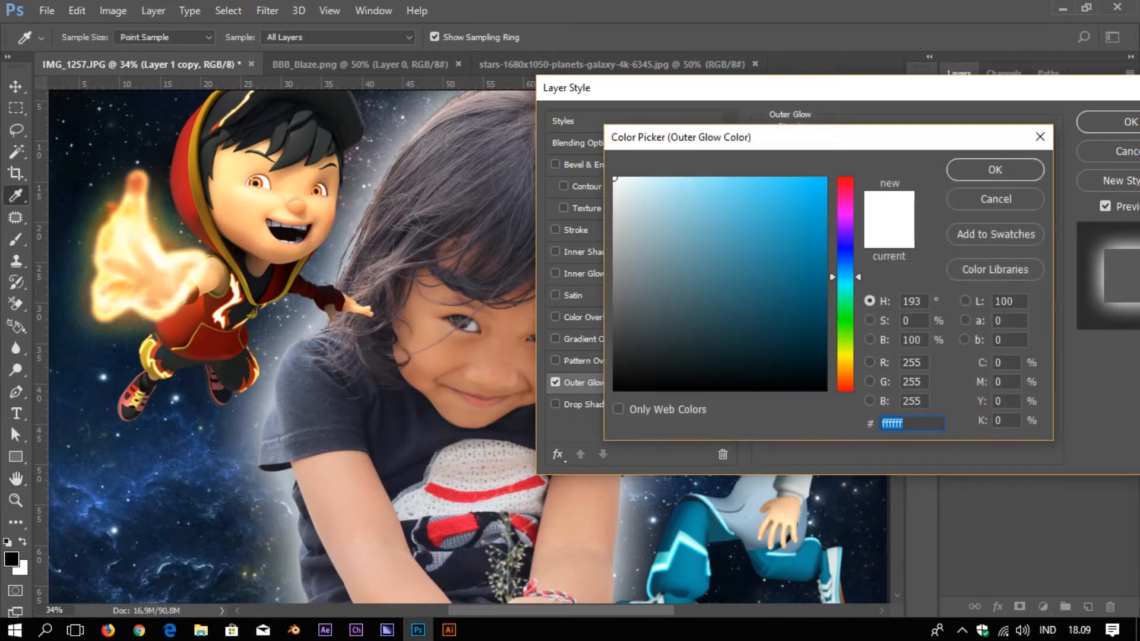
pyautogui.moveTo(783, 211)
pyautogui.mouseDown()
pyautogui.moveTo(821, 257)
pyautogui.moveTo(816, 276)
pyautogui.moveTo(825, 239)
pyautogui.mouseUp()
pyautogui.press('Return')
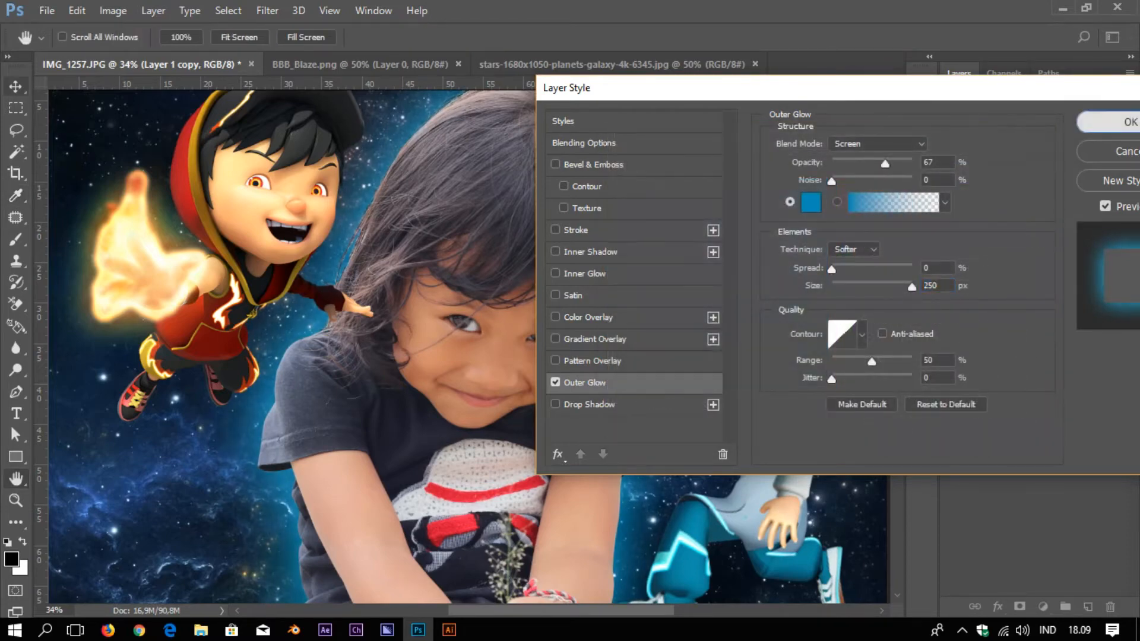
pyautogui.press('Return')
pyautogui.press('v')
pyautogui.hotkey('ctrl', '0')
pyautogui.scroll(8, 274, 229)
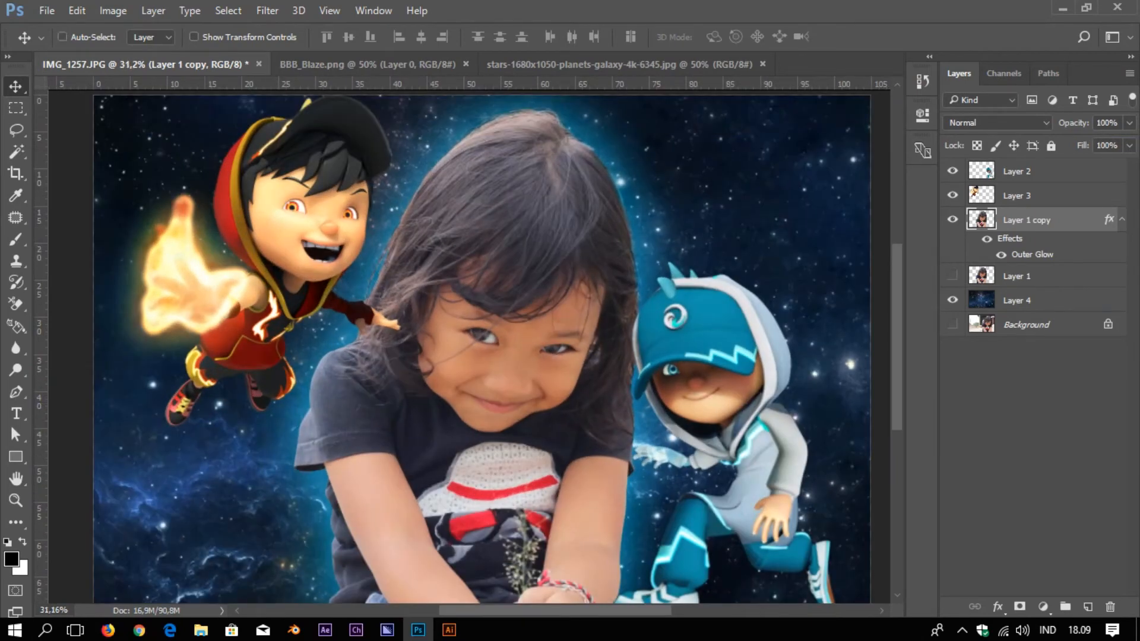
# Duplicate Layer 1 copy and replace the copy's Outer Glow with a black Color Overlay
pyautogui.hotkey('ctrl', 'j')
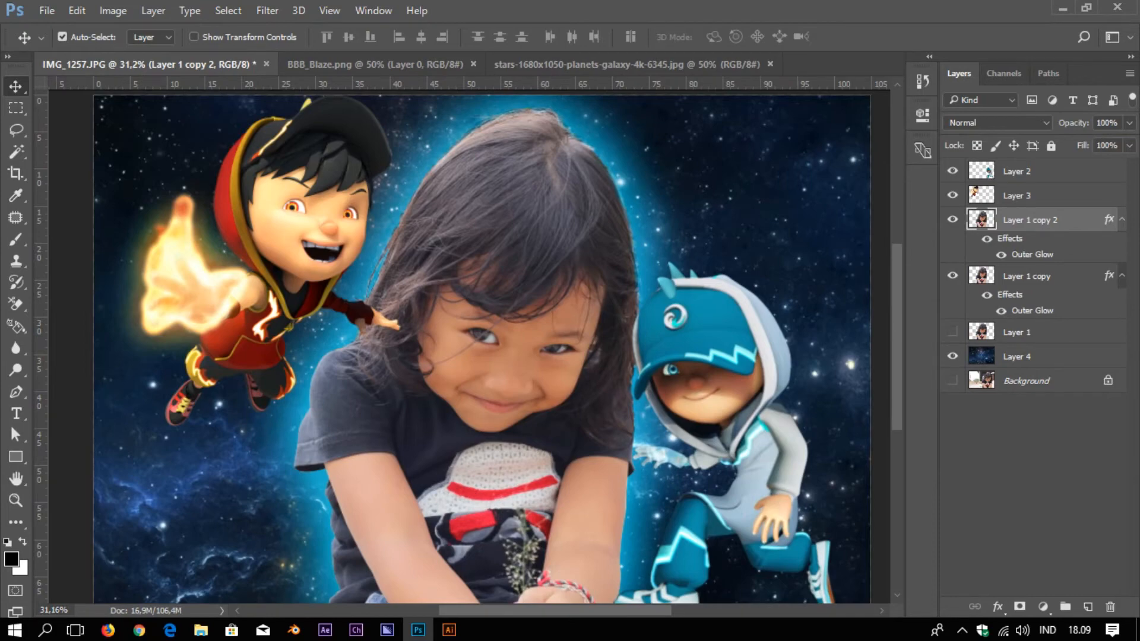
pyautogui.doubleClick(1081, 219)
pyautogui.click(260, 371)
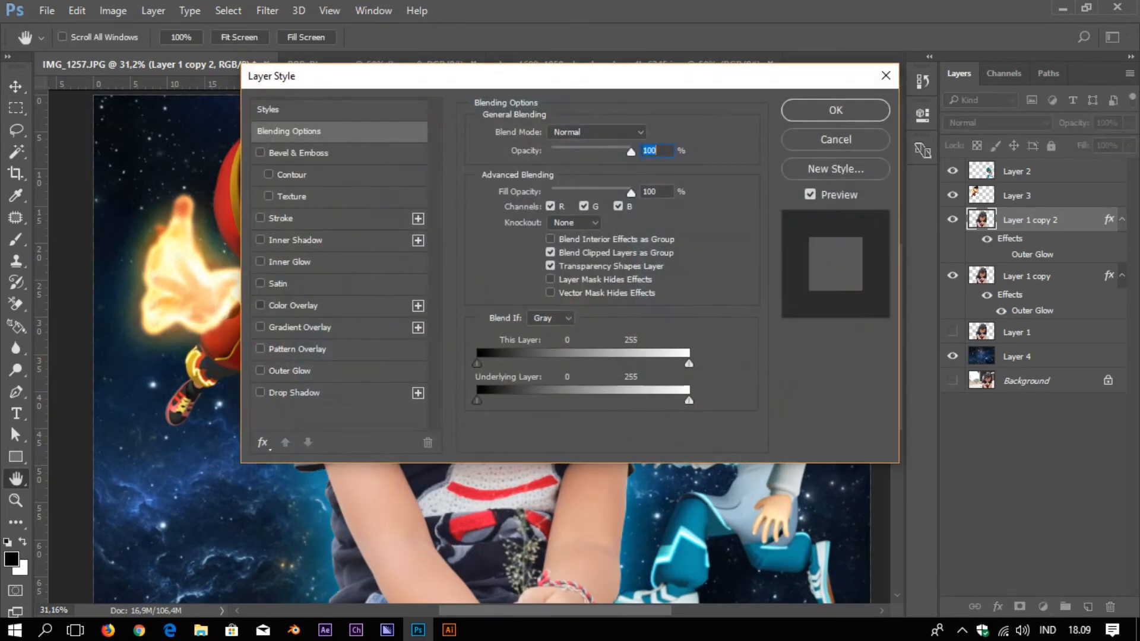
pyautogui.click(293, 305)
pyautogui.click(835, 110)
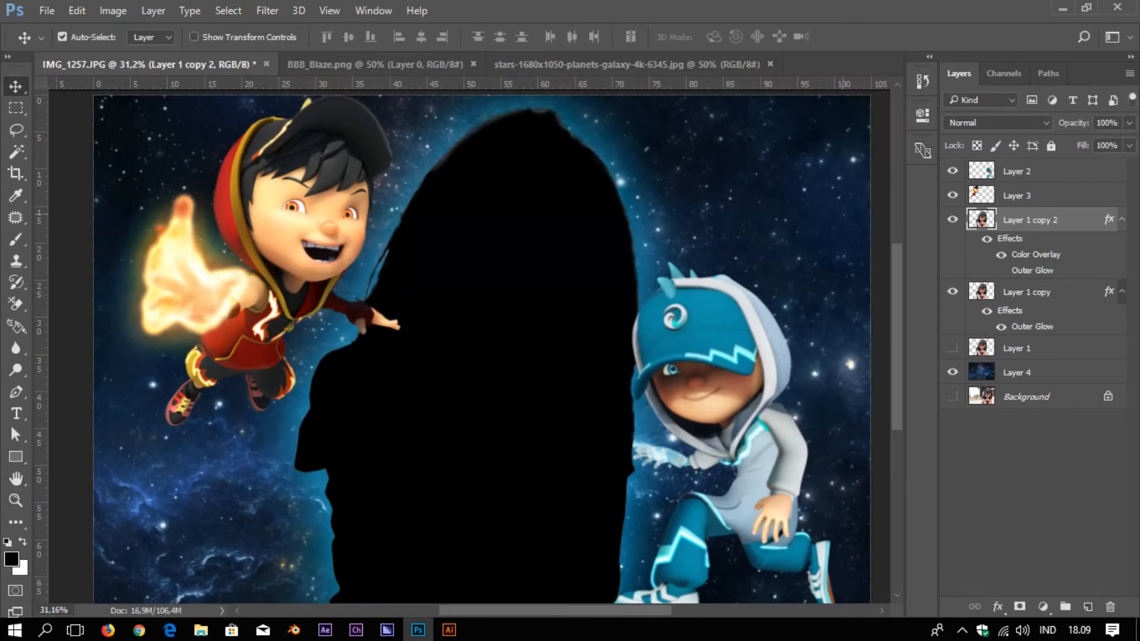
pyautogui.scroll(-4, 470, 347)
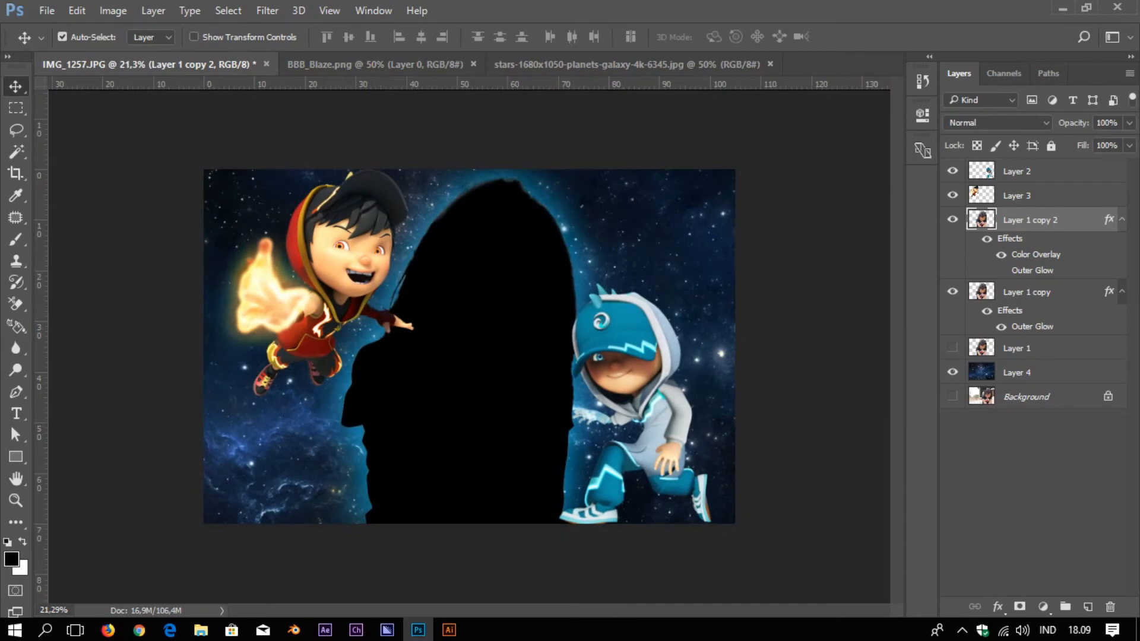
# Test the silhouette's opacity, restore it to 100%, and move it below Layer 1 copy
pyautogui.click(1130, 123)
pyautogui.moveTo(1128, 143); pyautogui.dragTo(1076, 143)
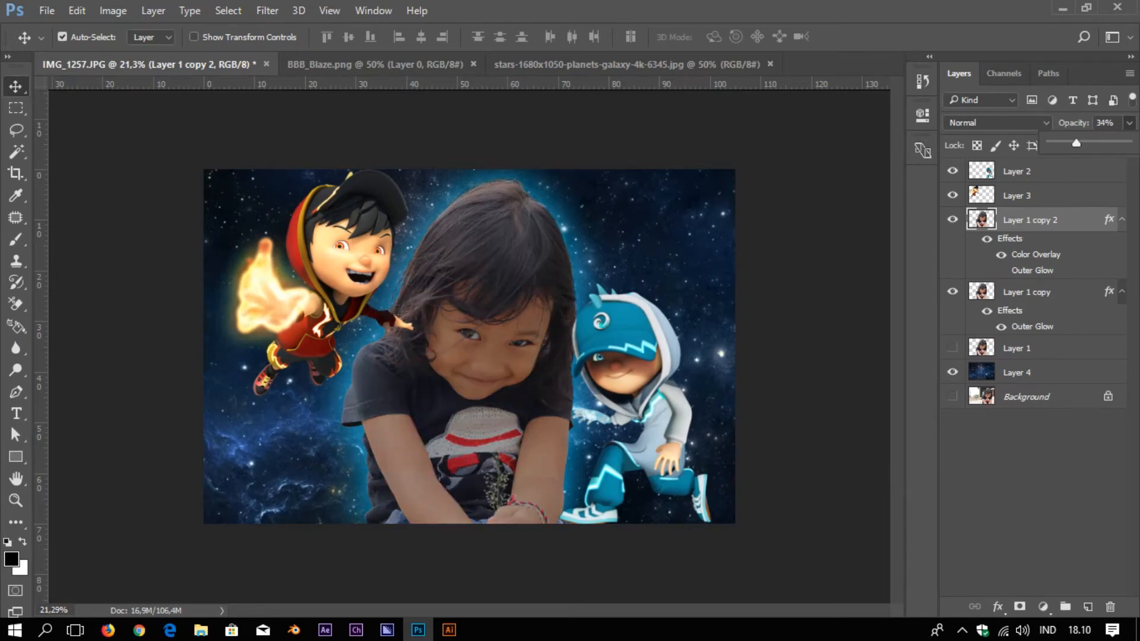
pyautogui.moveTo(1076, 143); pyautogui.dragTo(1133, 143)
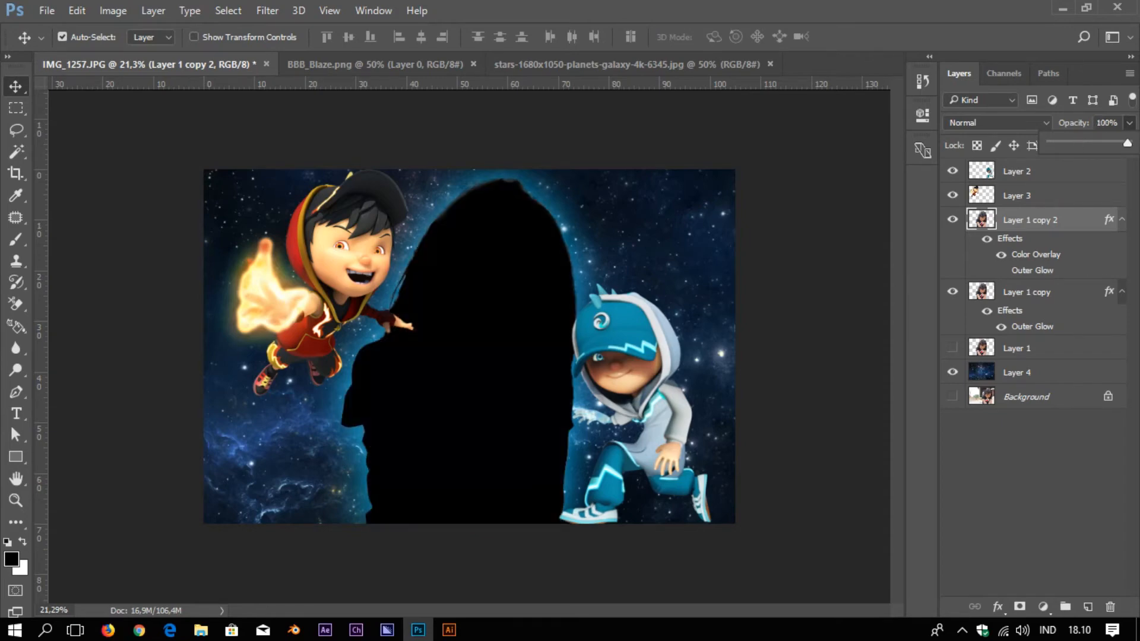
pyautogui.moveTo(1033, 220); pyautogui.dragTo(1035, 333)
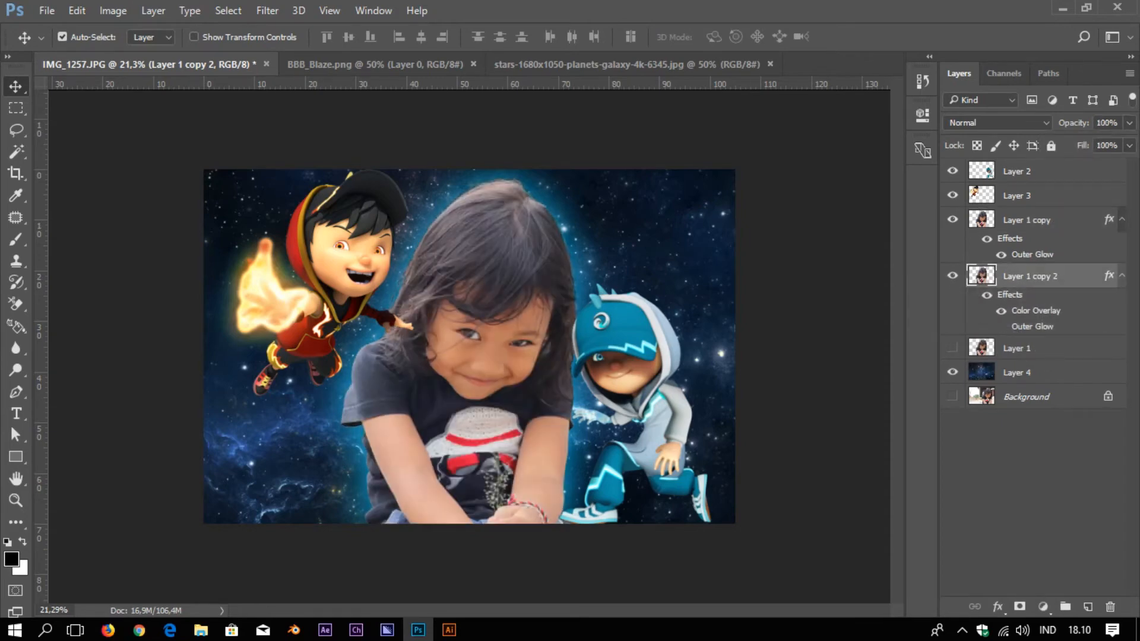
# Apply a Gaussian Blur to the black shadow layer Layer 1 copy 2 to soften it
pyautogui.click(267, 10)
pyautogui.moveTo(279, 196)
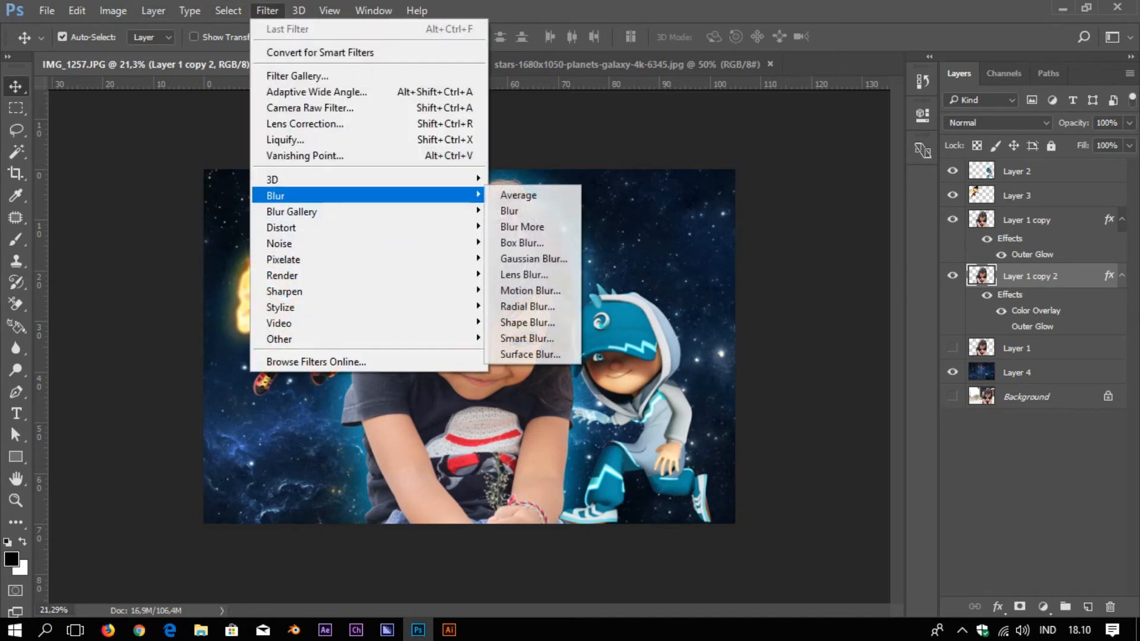
pyautogui.click(534, 259)
pyautogui.moveTo(972, 399)
pyautogui.mouseDown()
pyautogui.moveTo(1021, 398)
pyautogui.moveTo(969, 399)
pyautogui.mouseUp()
pyautogui.click(920, 350)
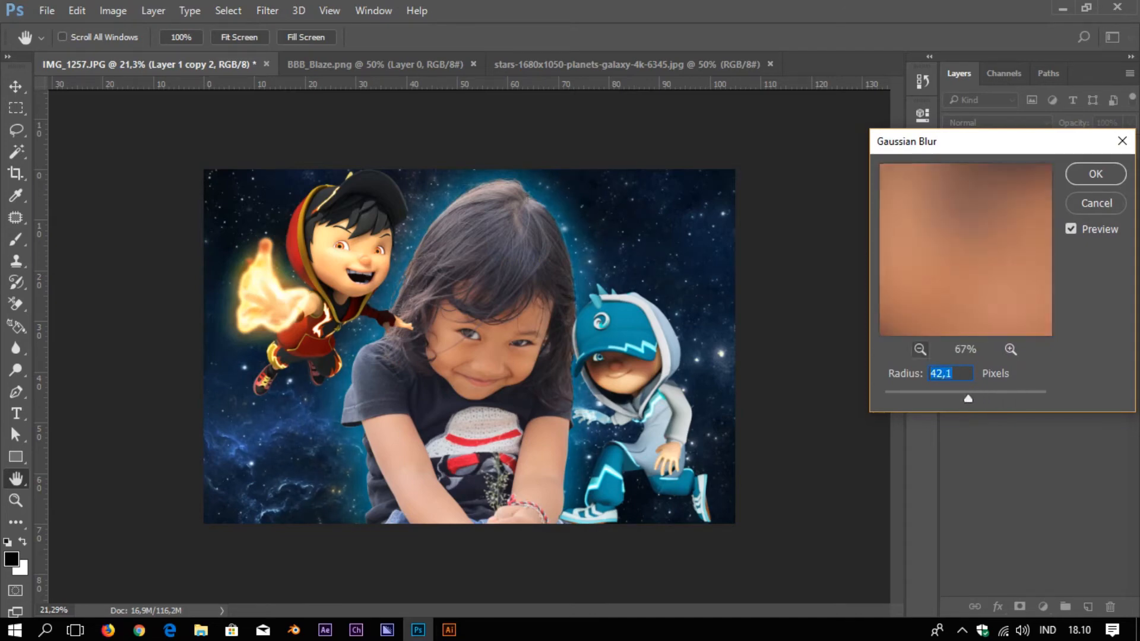
pyautogui.click(920, 349)
pyautogui.click(920, 349)
pyautogui.press('Return')
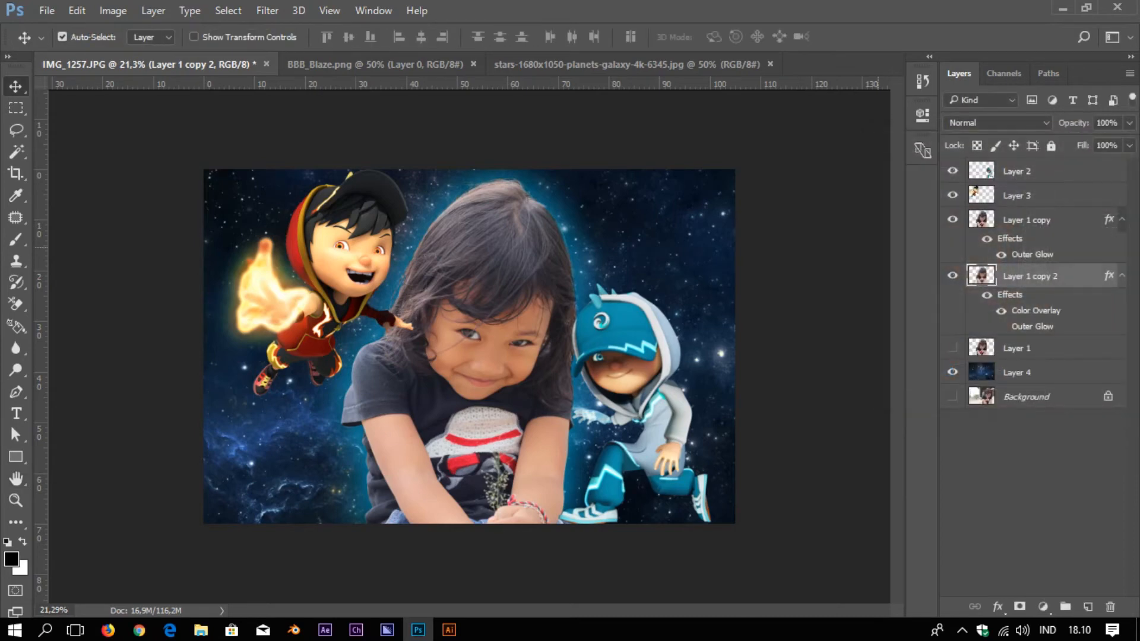
pyautogui.click(952, 219)
pyautogui.click(953, 219)
# Distort the shadow to widen its top edge and lower its opacity to about 53%
pyautogui.hotkey('ctrl', 't')
pyautogui.rightClick(604, 212)
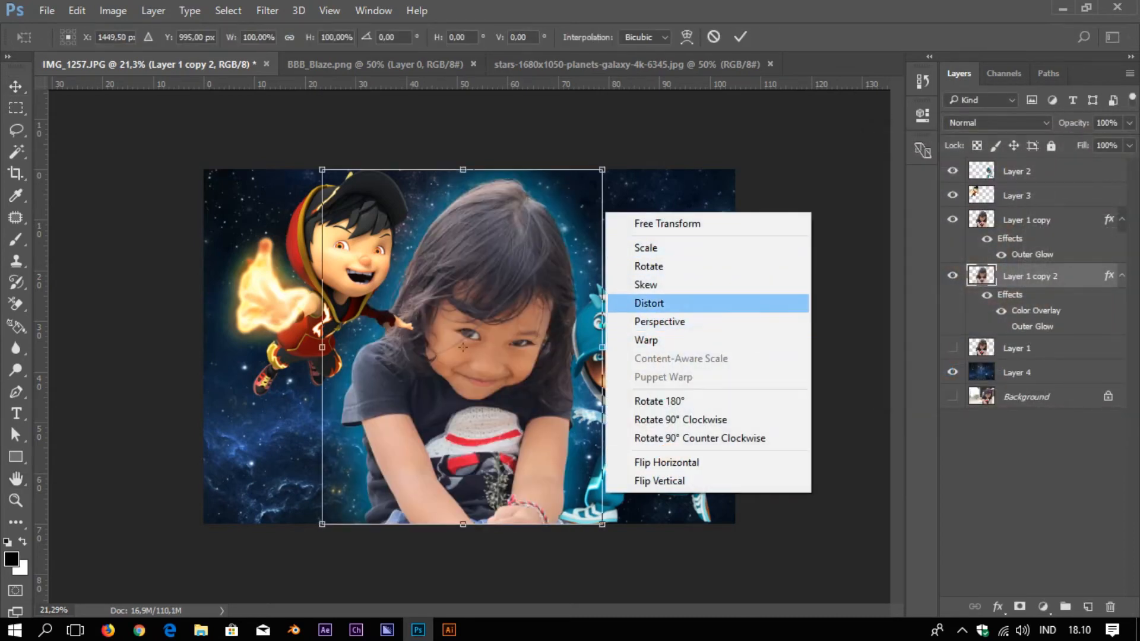
pyautogui.click(641, 300)
pyautogui.moveTo(602, 170); pyautogui.dragTo(741, 170)
pyautogui.press('Return')
pyautogui.click(1130, 122)
pyautogui.moveTo(1132, 142); pyautogui.dragTo(1088, 142)
# Select Layer 3, the fire character, and duplicate it
pyautogui.scroll(4, 493, 347)
pyautogui.moveTo(272, 195); pyautogui.dragTo(420, 272)
pyautogui.click(403, 276)
pyautogui.hotkey('ctrl', 'j')
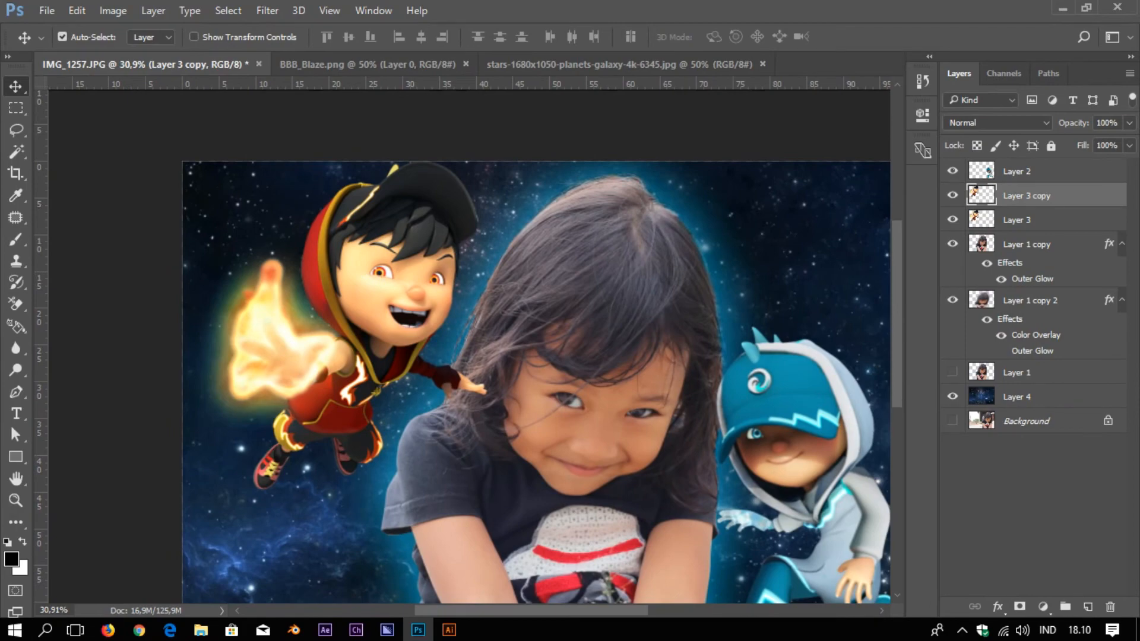
# Give Layer 3 copy a black Color Overlay and move it below Layer 3
pyautogui.doubleClick(1069, 196)
pyautogui.click(293, 305)
pyautogui.press('Return')
pyautogui.moveTo(1022, 195); pyautogui.dragTo(1027, 265)
# Distort the silhouette's top edge down and right, and fade it to 43% opacity
pyautogui.hotkey('ctrl', 't')
pyautogui.rightClick(395, 199)
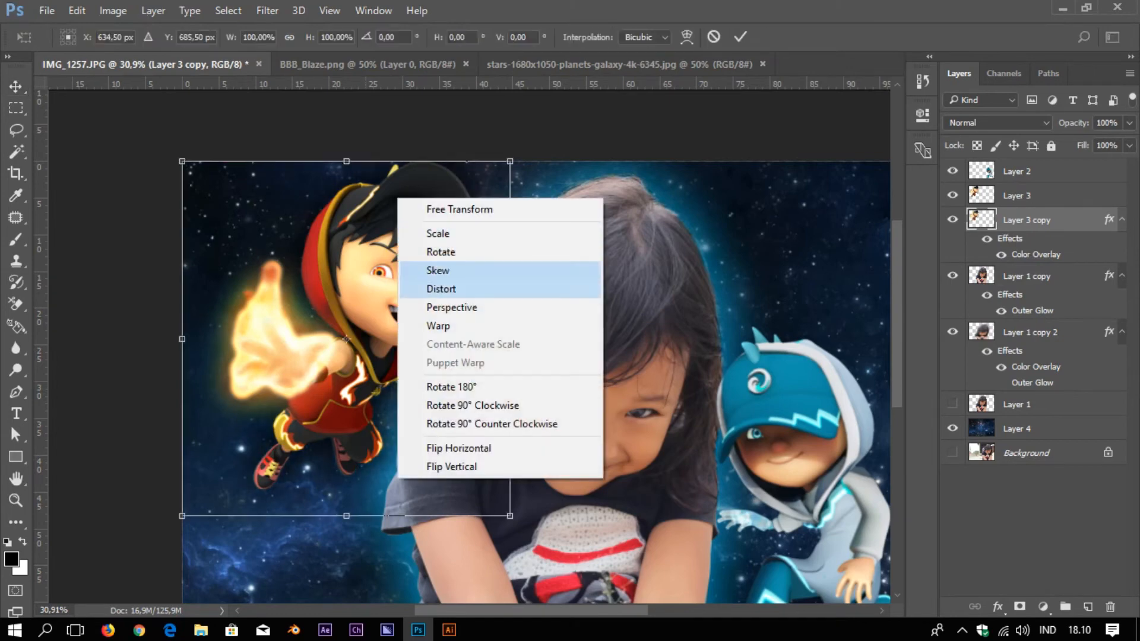
pyautogui.click(428, 286)
pyautogui.moveTo(346, 161); pyautogui.dragTo(361, 180)
pyautogui.press('Return')
pyautogui.click(1129, 123)
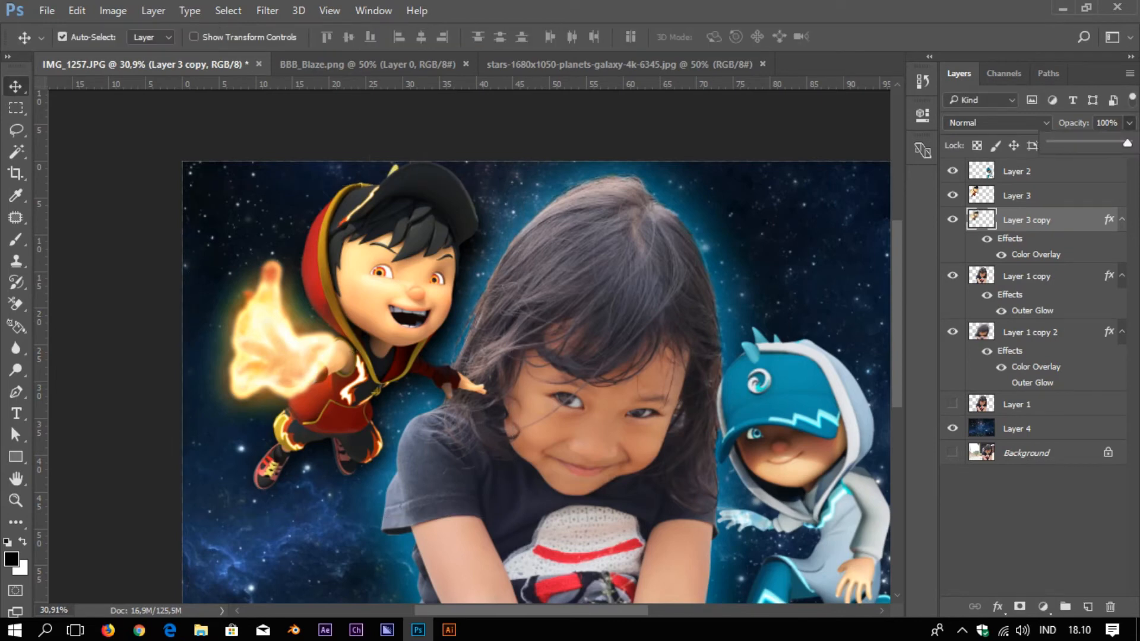
pyautogui.moveTo(1127, 143); pyautogui.dragTo(1082, 143)
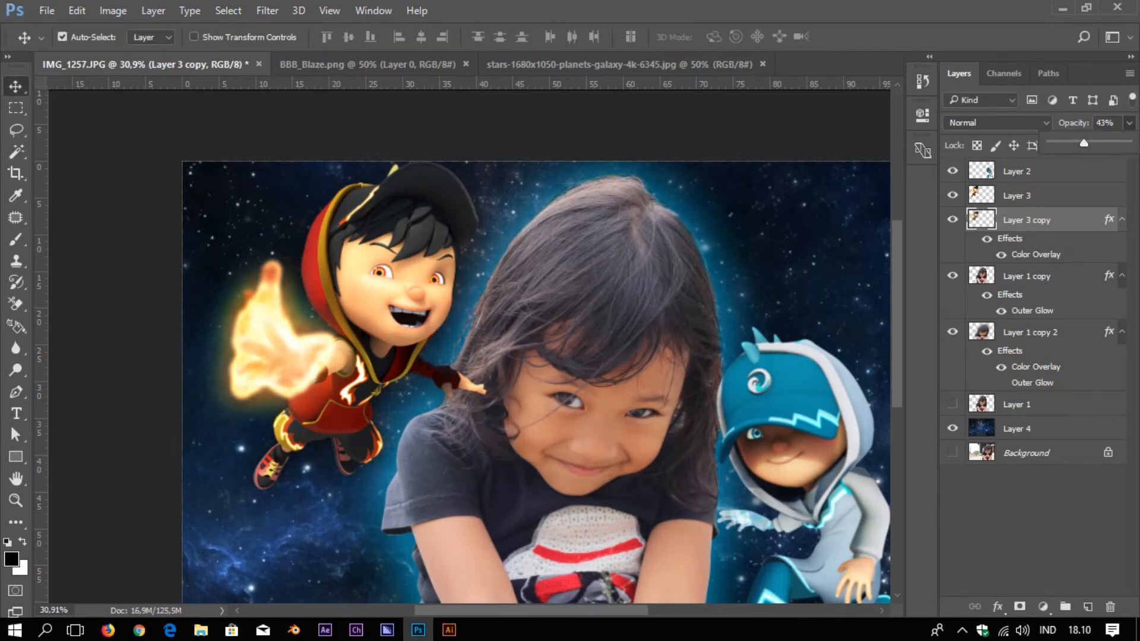
pyautogui.hotkey('ctrl', '-')
pyautogui.hotkey('ctrl', '-')
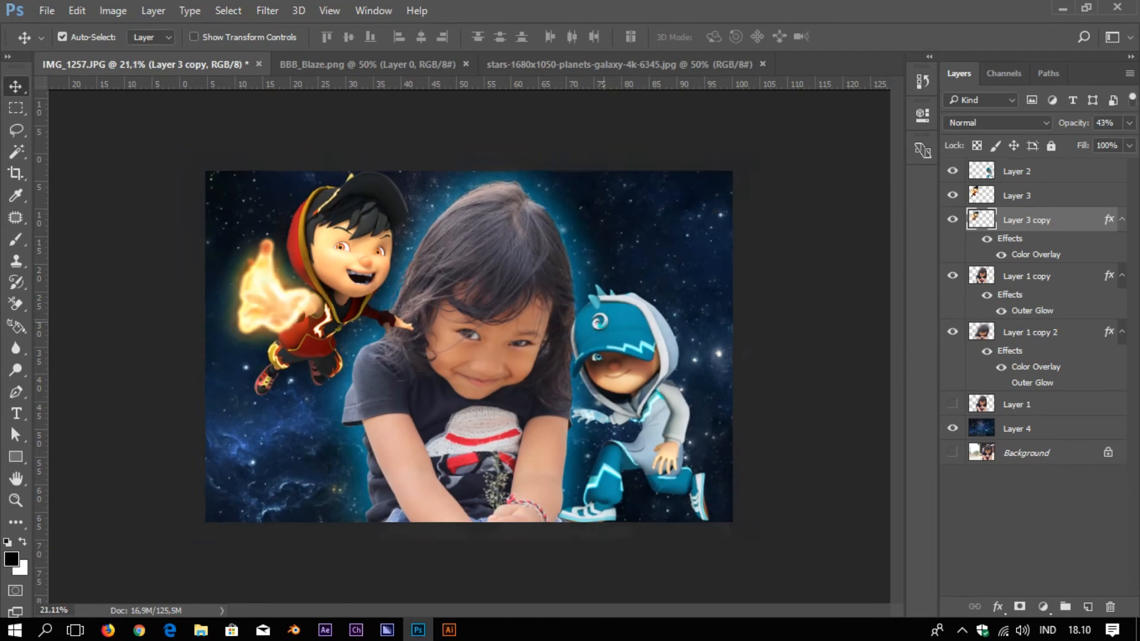
# Duplicate Layer 2, give the copy a black Color Overlay, and move it below Layer 2
pyautogui.click(1017, 171)
pyautogui.hotkey('ctrl', 'j')
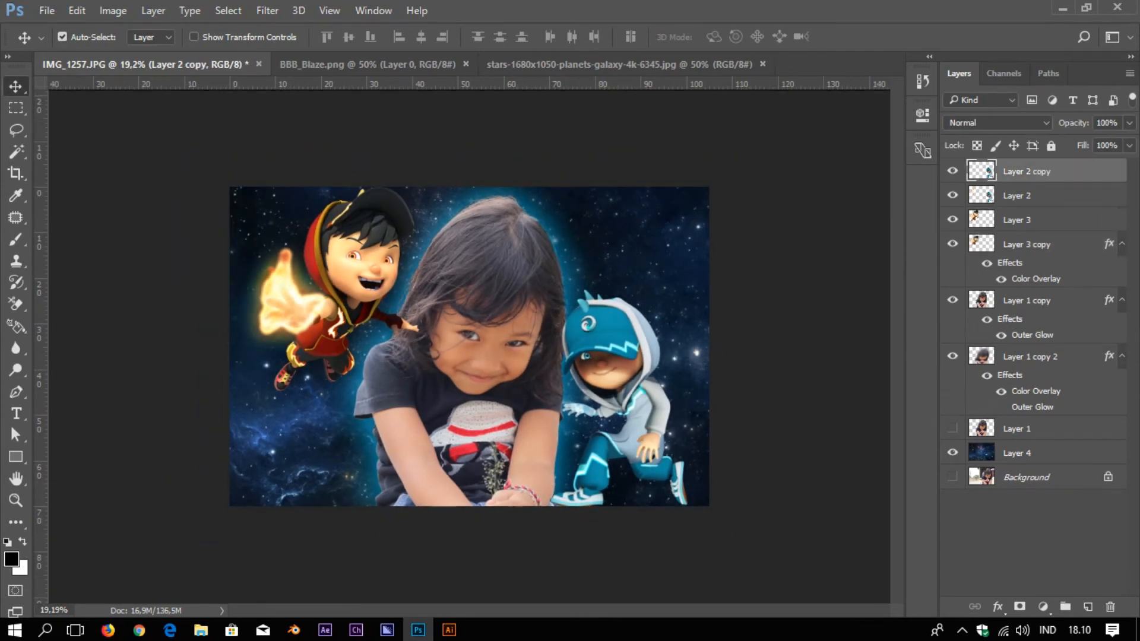
pyautogui.click(1016, 196)
pyautogui.doubleClick(1069, 171)
pyautogui.click(293, 305)
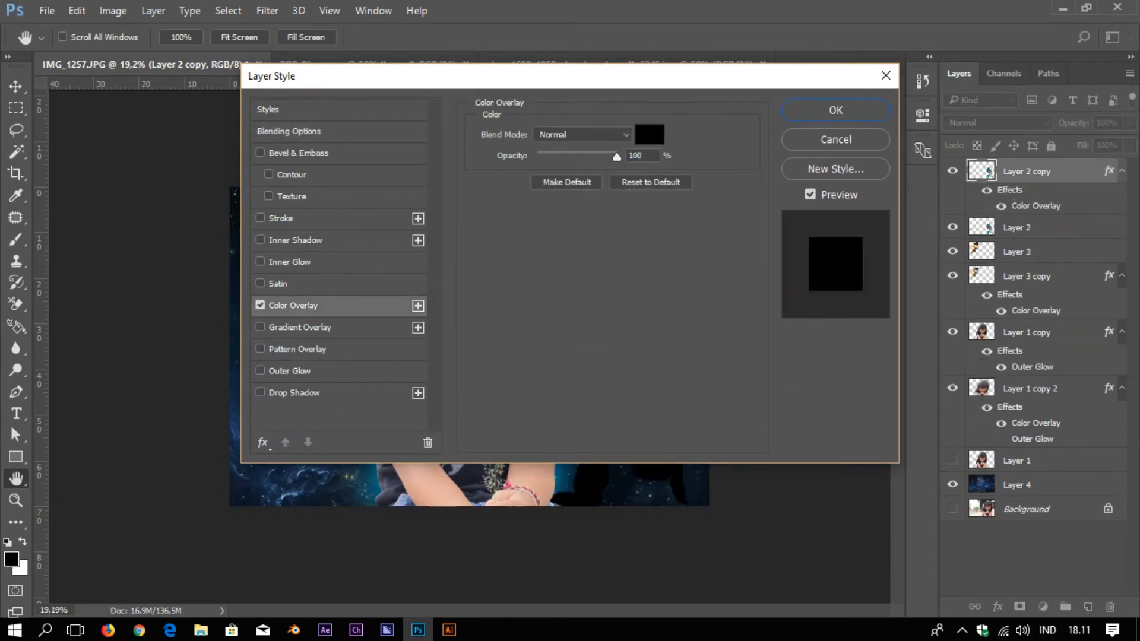
pyautogui.press('Return')
pyautogui.moveTo(1039, 171); pyautogui.dragTo(1039, 243)
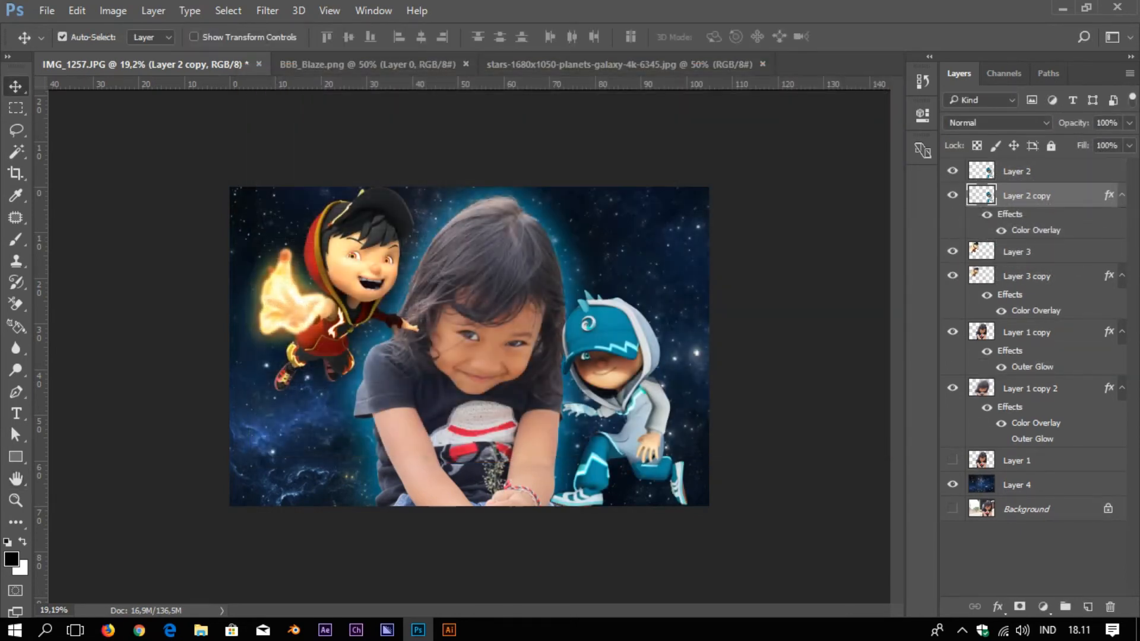
# Reapply the blur to Layer 2 copy, squash its top with Distort, and set 72% opacity
pyautogui.hotkey('ctrl', 'alt', 'f')
pyautogui.hotkey('ctrl', 't')
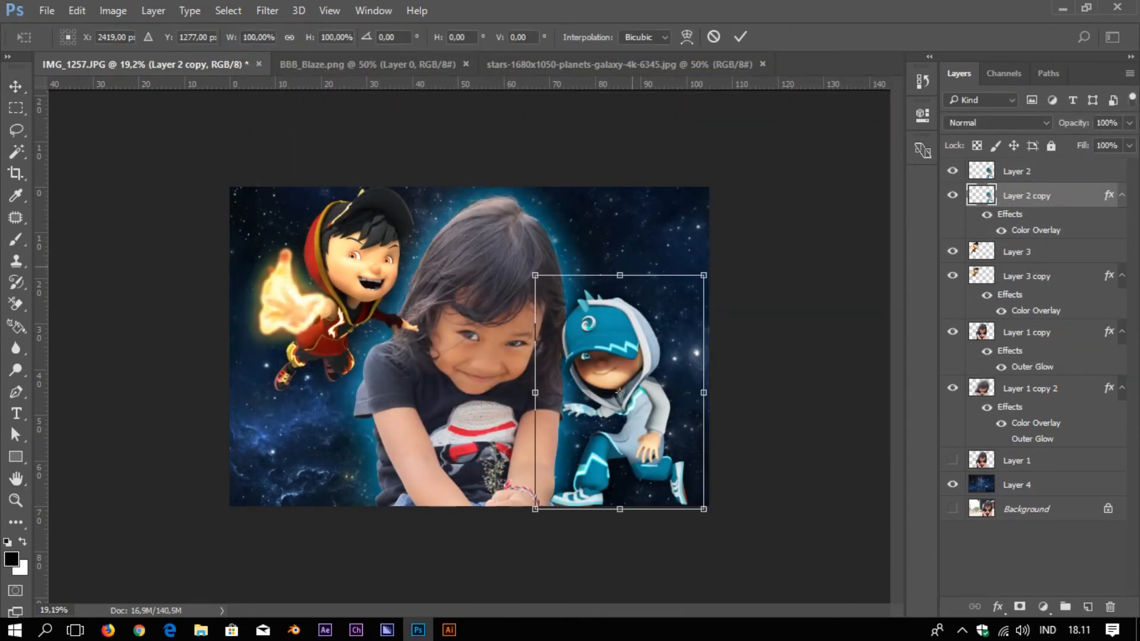
pyautogui.rightClick(630, 267)
pyautogui.click(653, 357)
pyautogui.moveTo(620, 275); pyautogui.dragTo(619, 289)
pyautogui.press('Return')
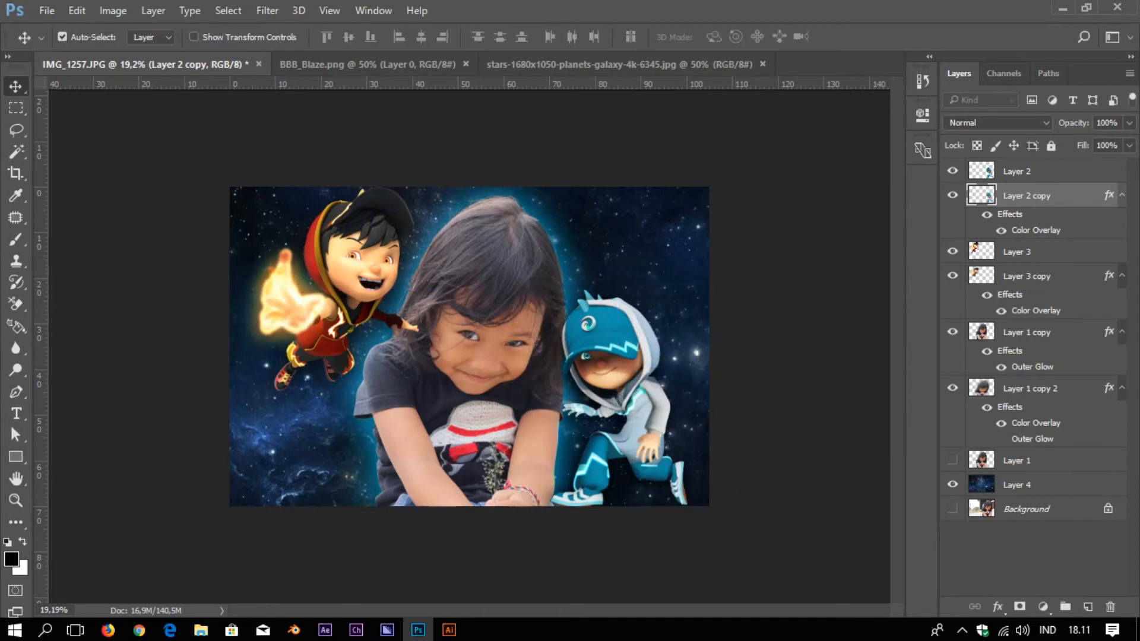
pyautogui.click(1129, 122)
pyautogui.moveTo(1129, 143); pyautogui.dragTo(1106, 143)
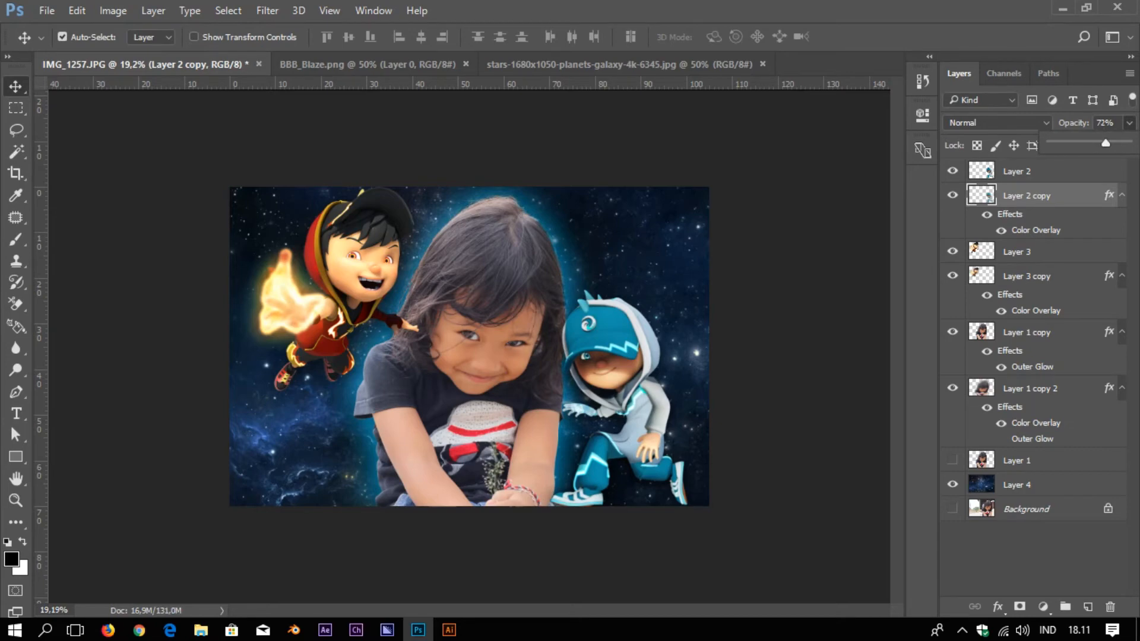
pyautogui.press('Return')
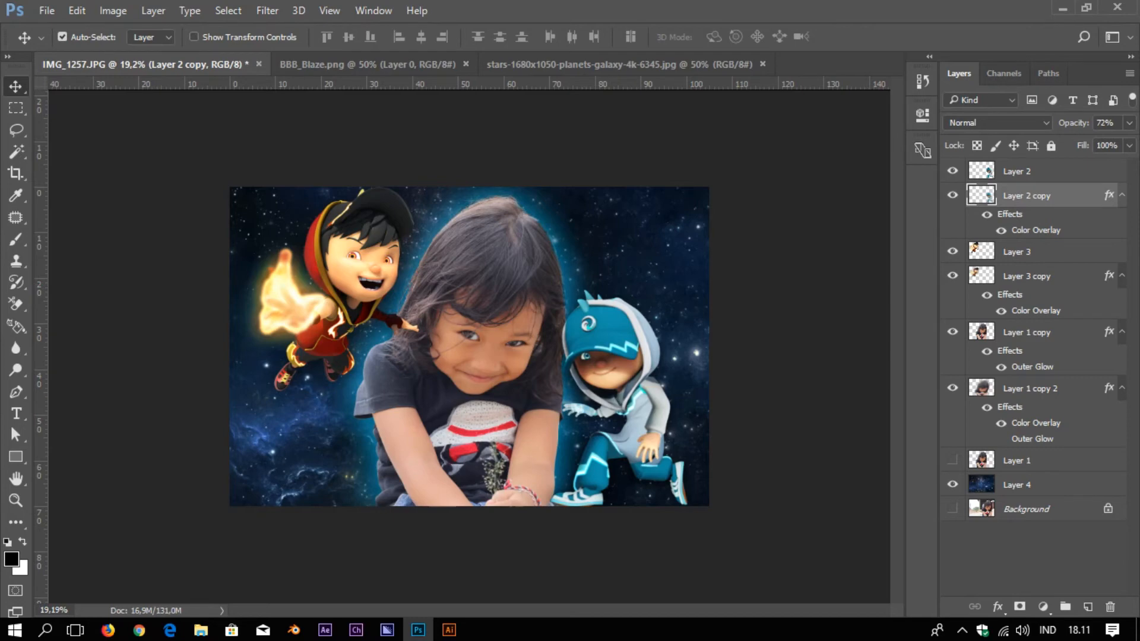
pyautogui.click(989, 173)
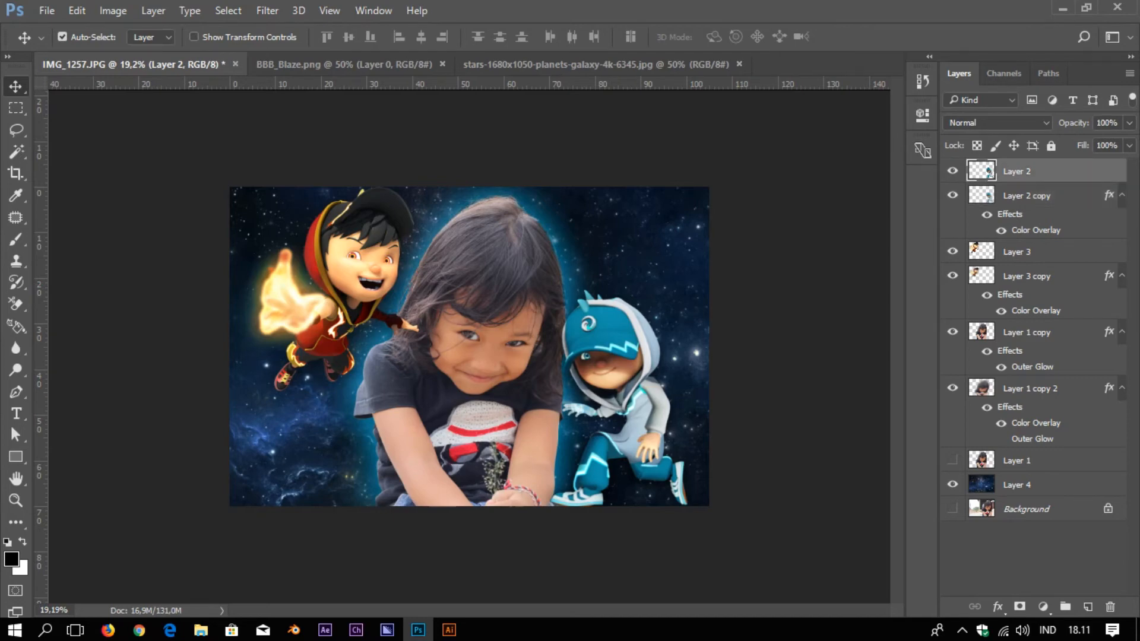
# Group all layers into Group 1, duplicate the group, and merge the copy into one layer
pyautogui.hotkey('ctrl', 'alt', 'a')
pyautogui.hotkey('ctrl', 'g')
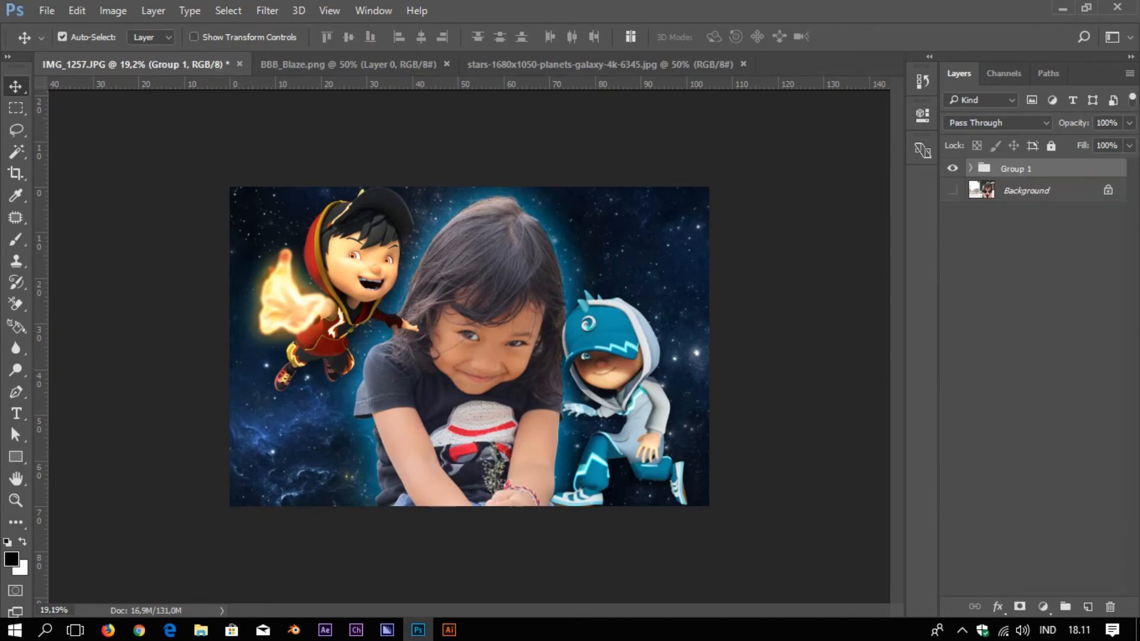
pyautogui.hotkey('ctrl', 'j')
pyautogui.hotkey('ctrl', 'e')
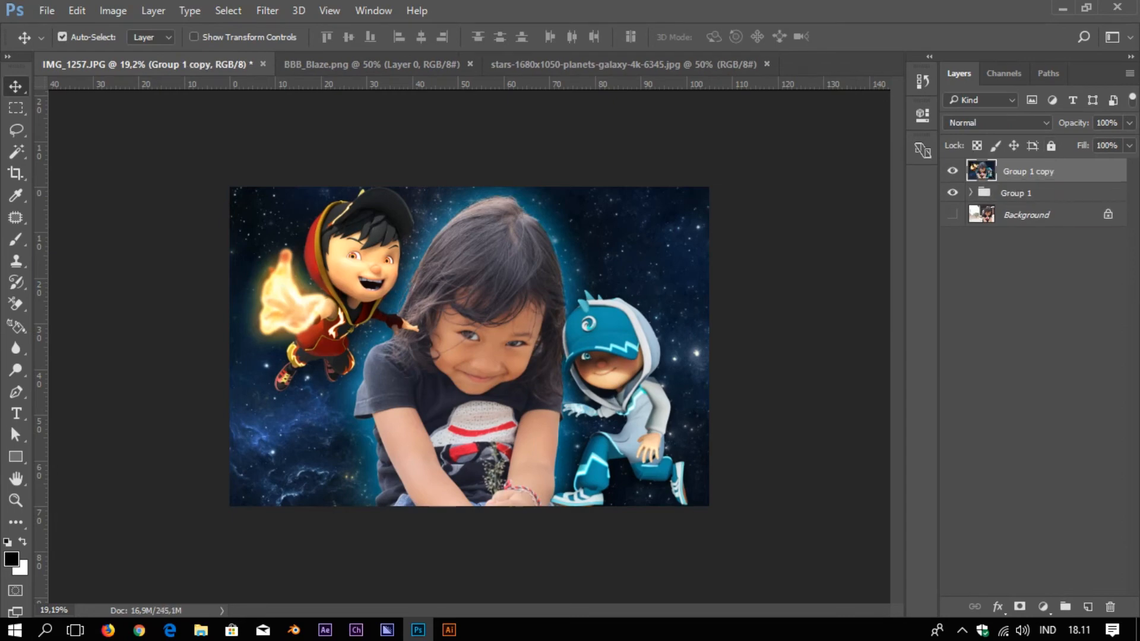
# Add a Gradient Map adjustment layer set to Multiply blend mode at 68% opacity
pyautogui.click(1043, 607)
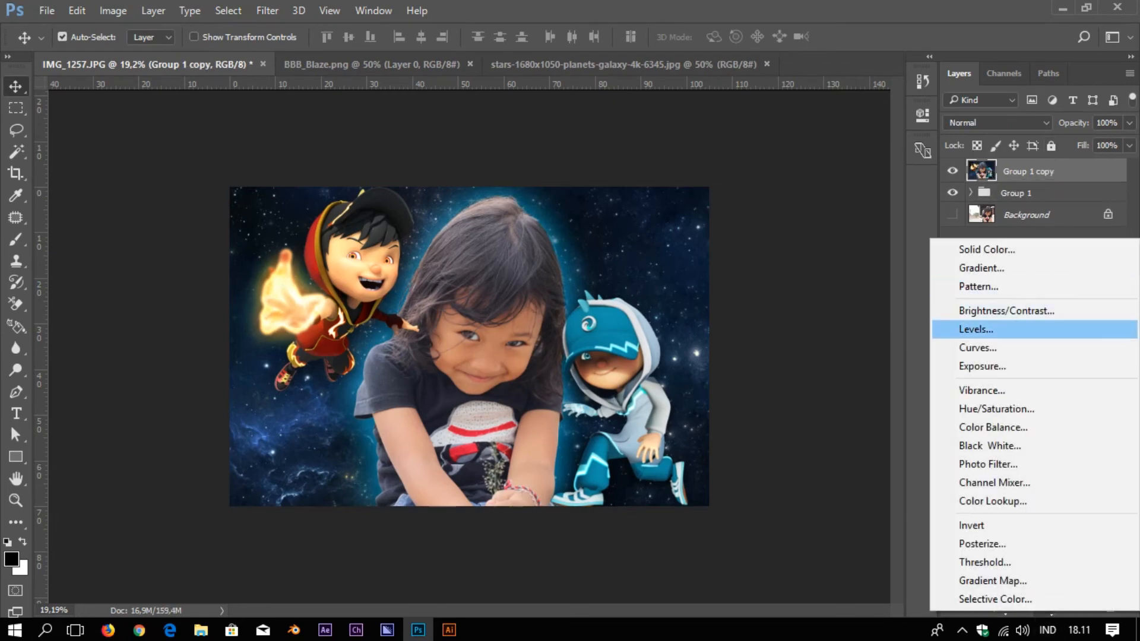
pyautogui.click(982, 268)
pyautogui.press('Escape')
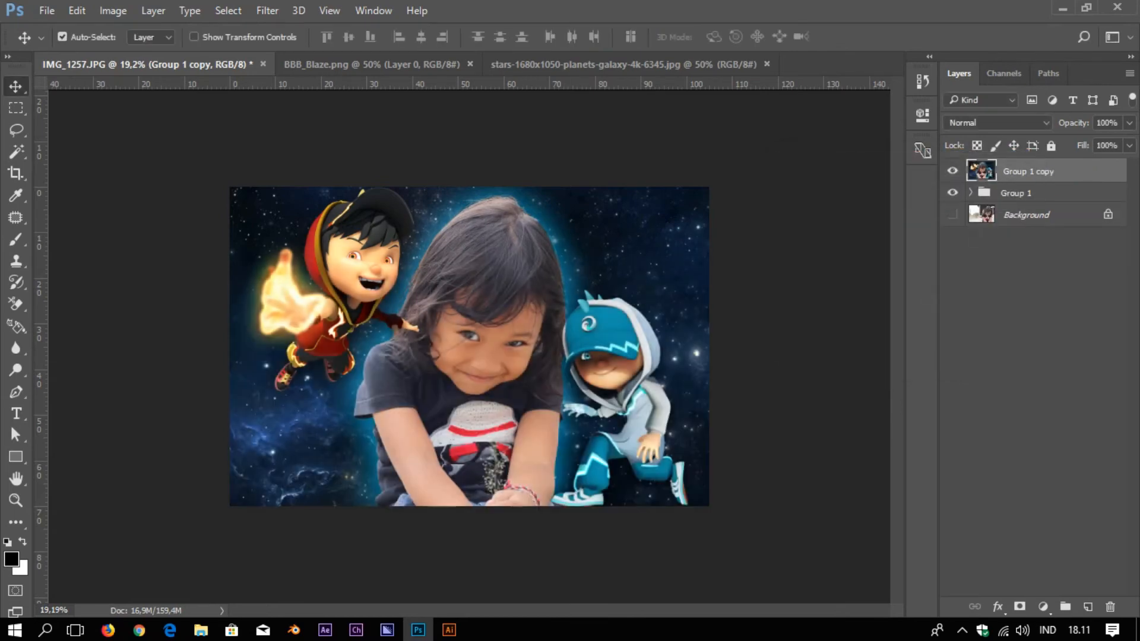
pyautogui.click(1043, 606)
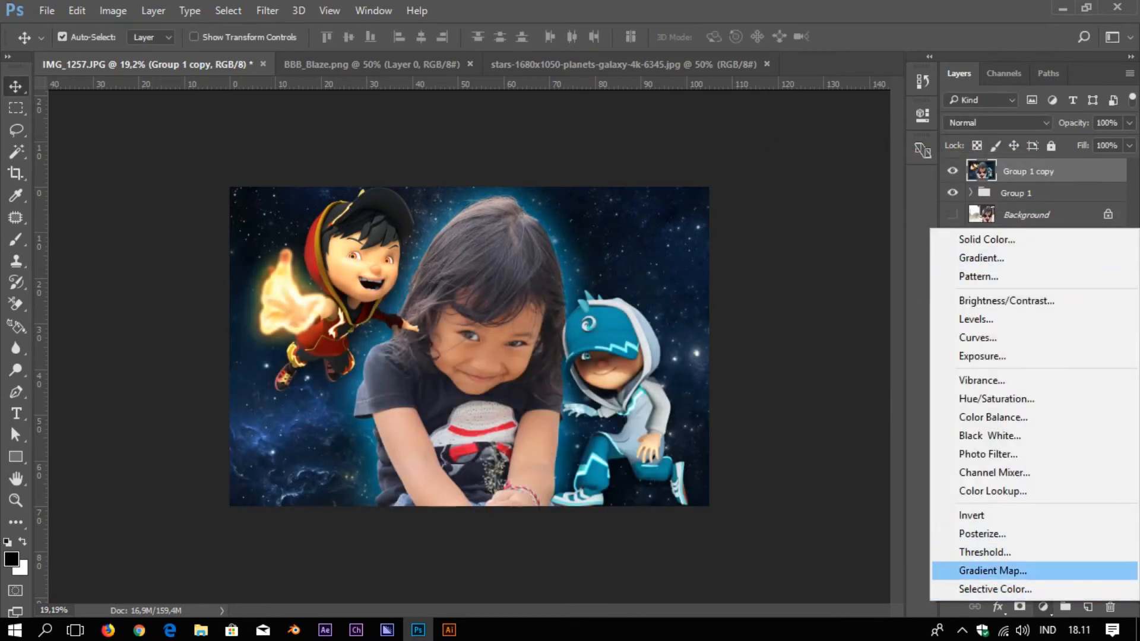
pyautogui.click(993, 571)
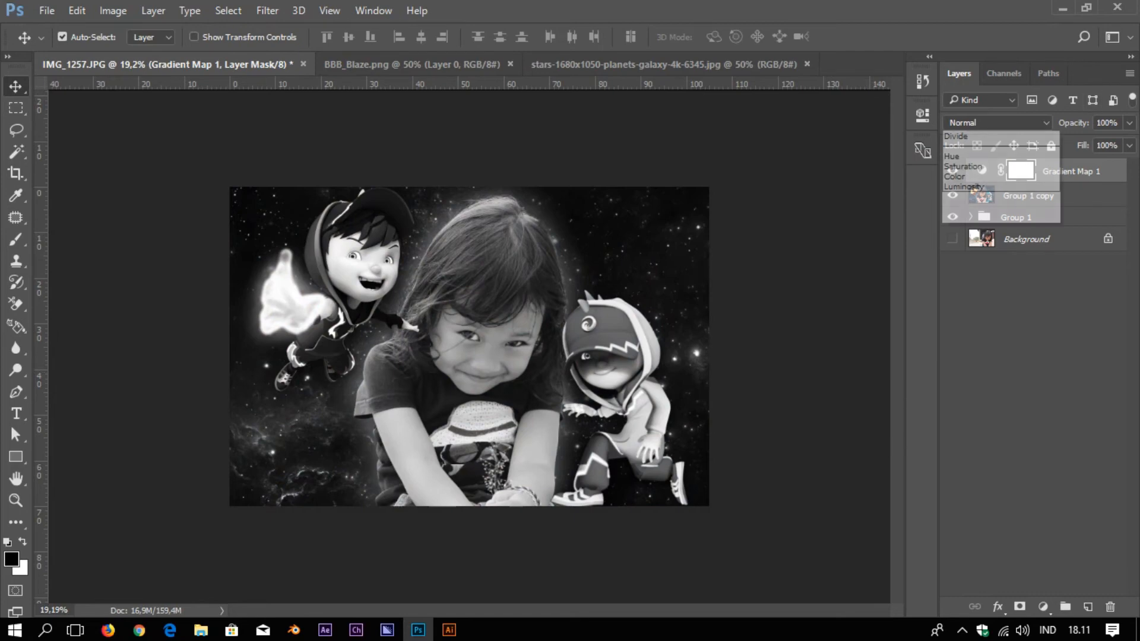
pyautogui.click(998, 122)
pyautogui.click(962, 177)
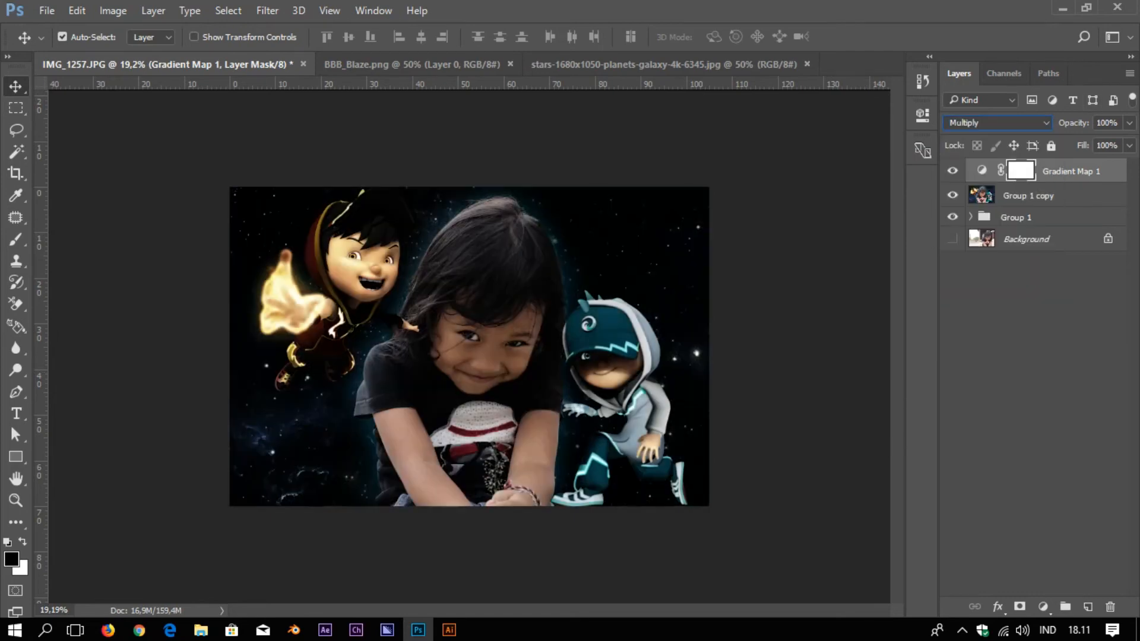
pyautogui.click(1129, 122)
pyautogui.moveTo(1131, 144)
pyautogui.mouseDown()
pyautogui.moveTo(1099, 143)
pyautogui.moveTo(1112, 143)
pyautogui.mouseUp()
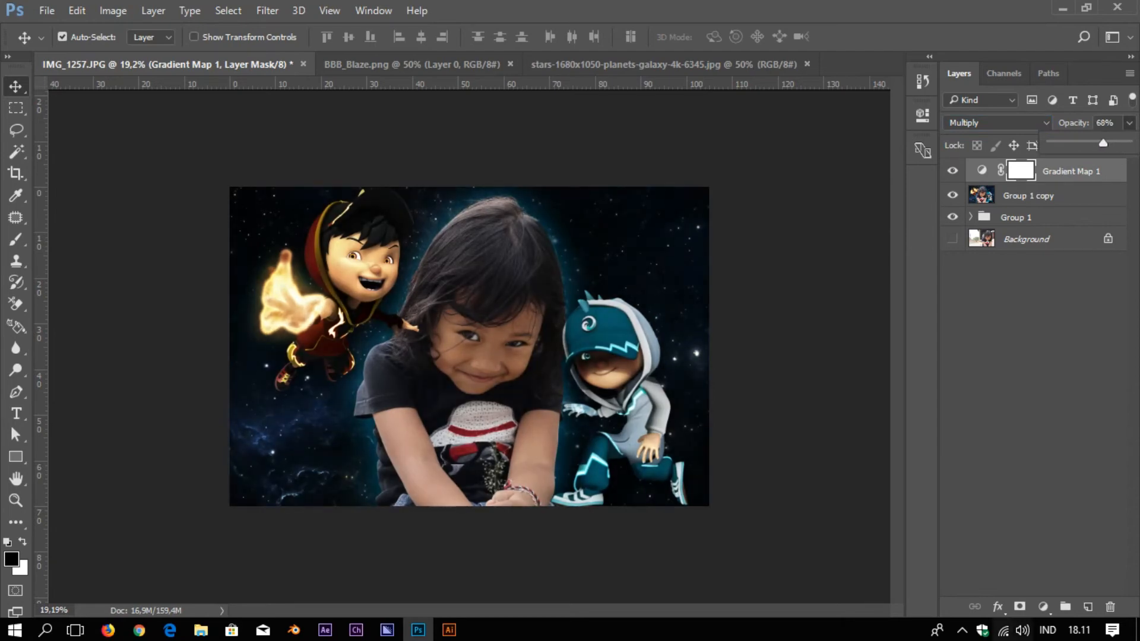
pyautogui.click(1043, 607)
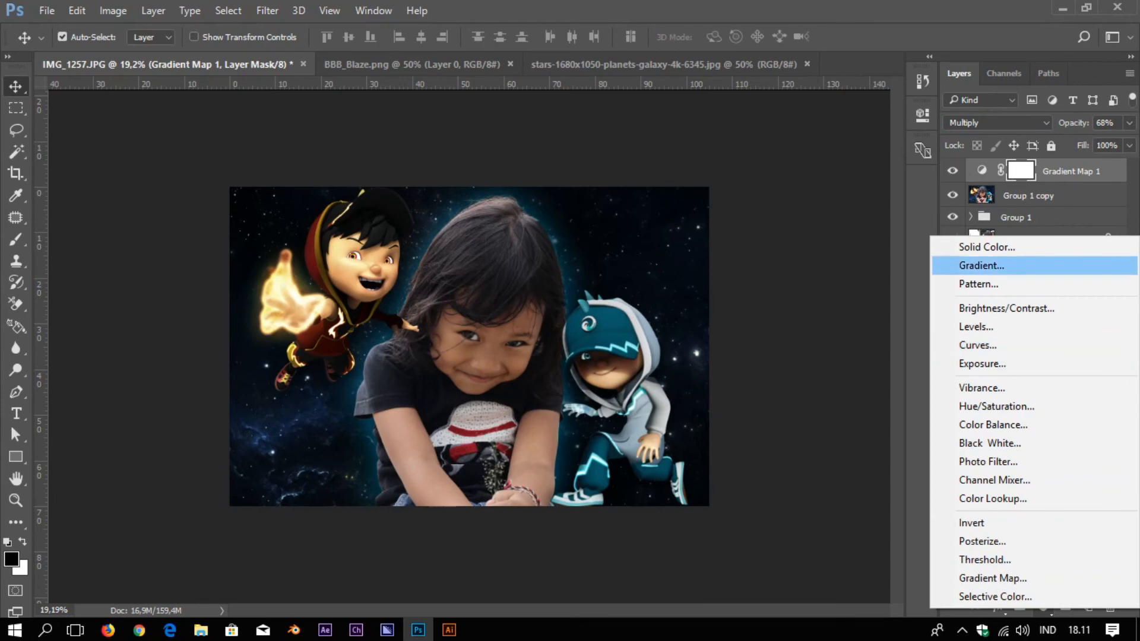
# Add a Gradient Fill layer using the Orange, Yellow, Orange gradient preset
pyautogui.click(981, 265)
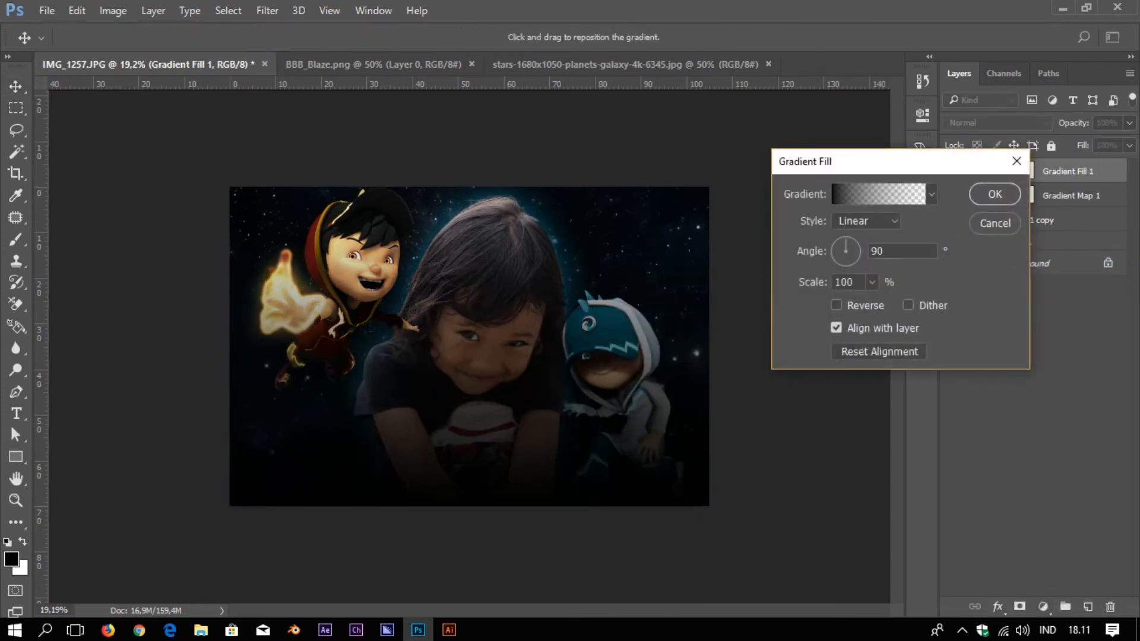
pyautogui.click(931, 194)
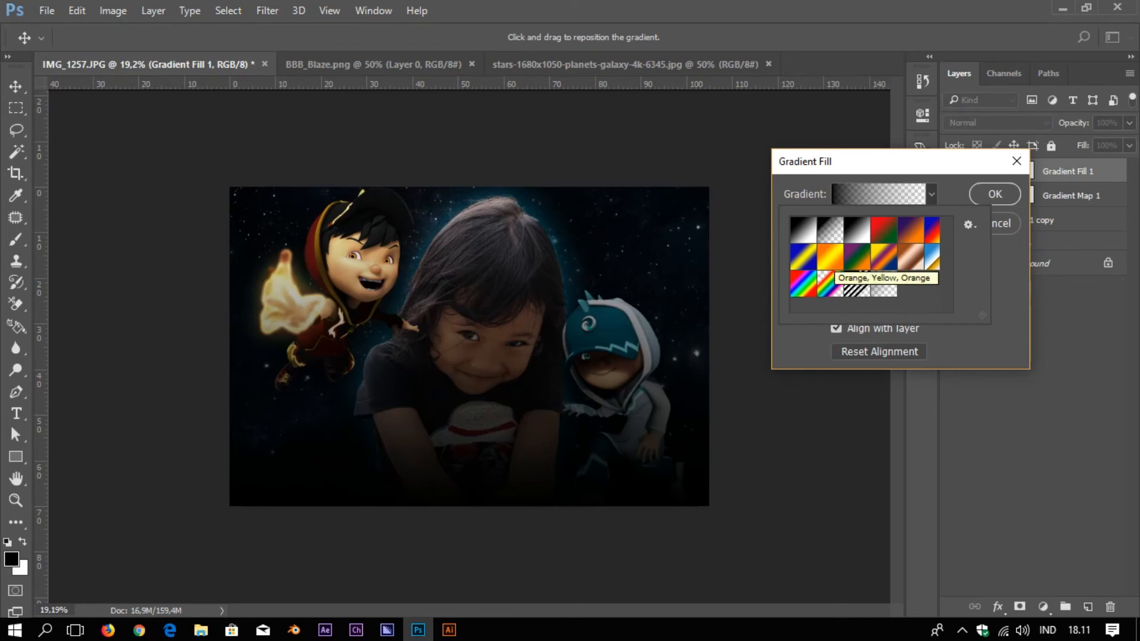
pyautogui.click(830, 260)
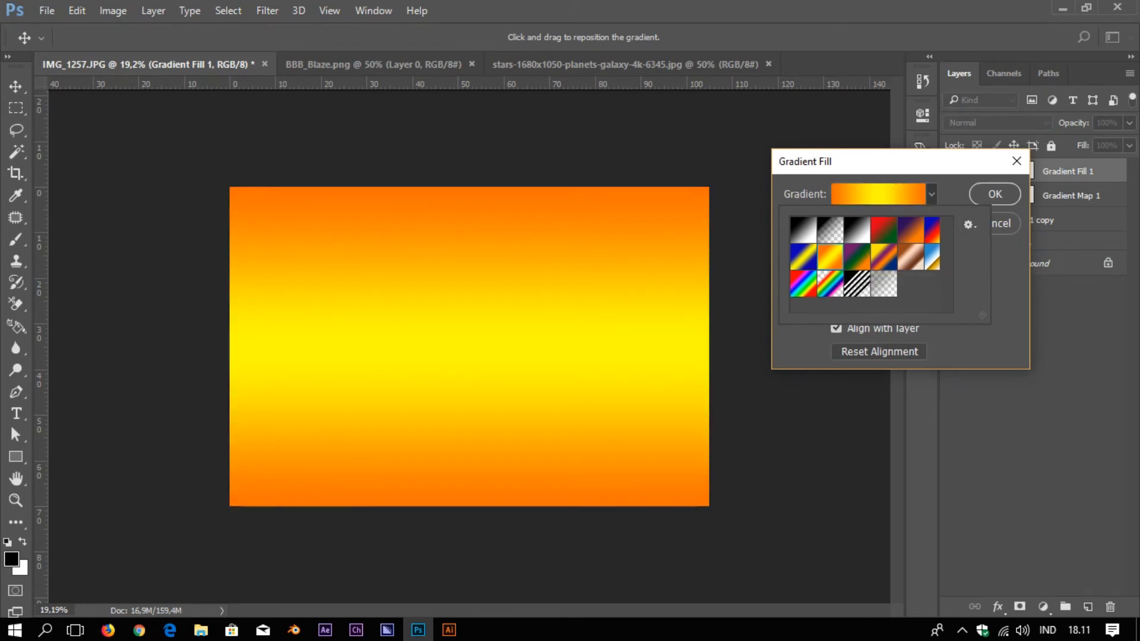
pyautogui.press('Return')
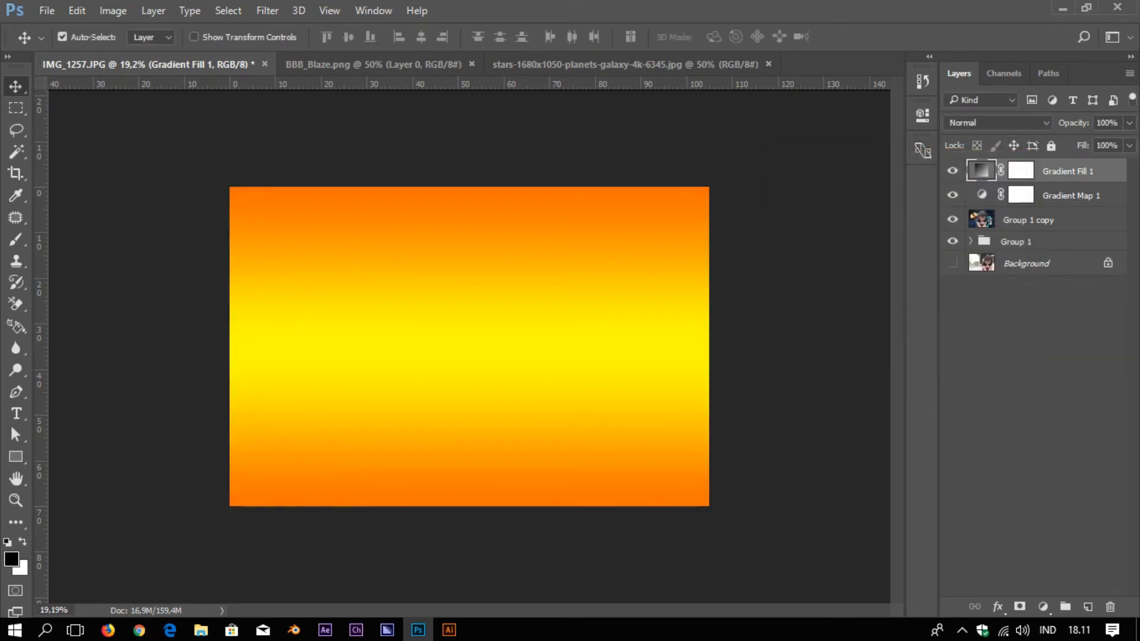
# Try several blend modes on the gradient fill, settle on Saturation, and lower opacity to 39%
pyautogui.click(998, 123)
pyautogui.click(998, 137)
pyautogui.press('Down')
pyautogui.press('Down')
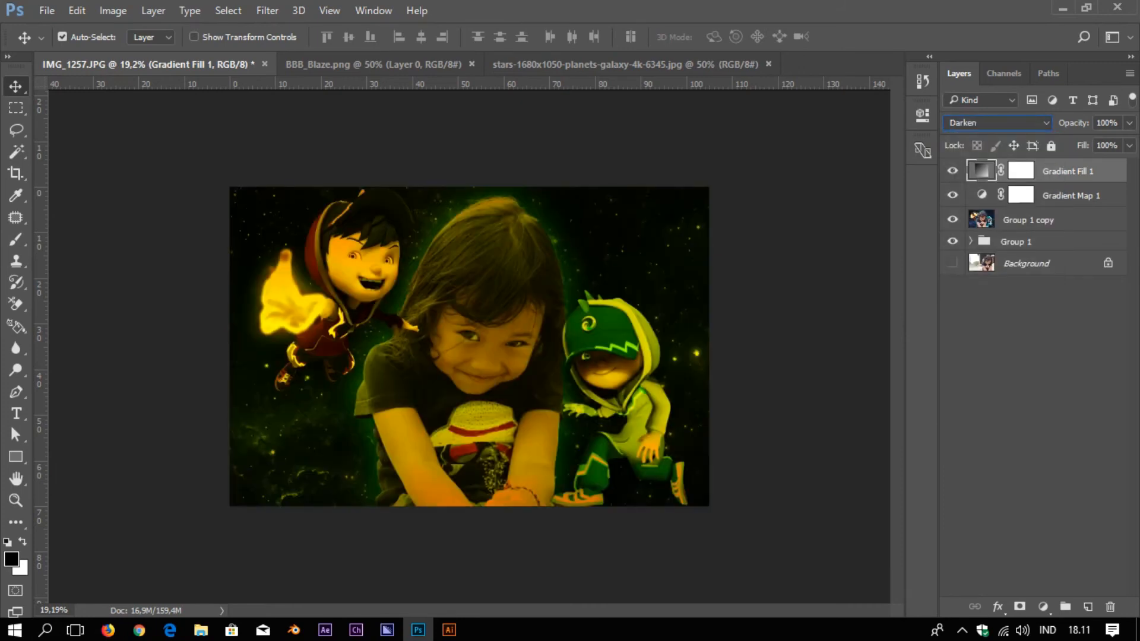
pyautogui.press('Down')
pyautogui.press('Down')
pyautogui.press('Down')
pyautogui.press('Down')
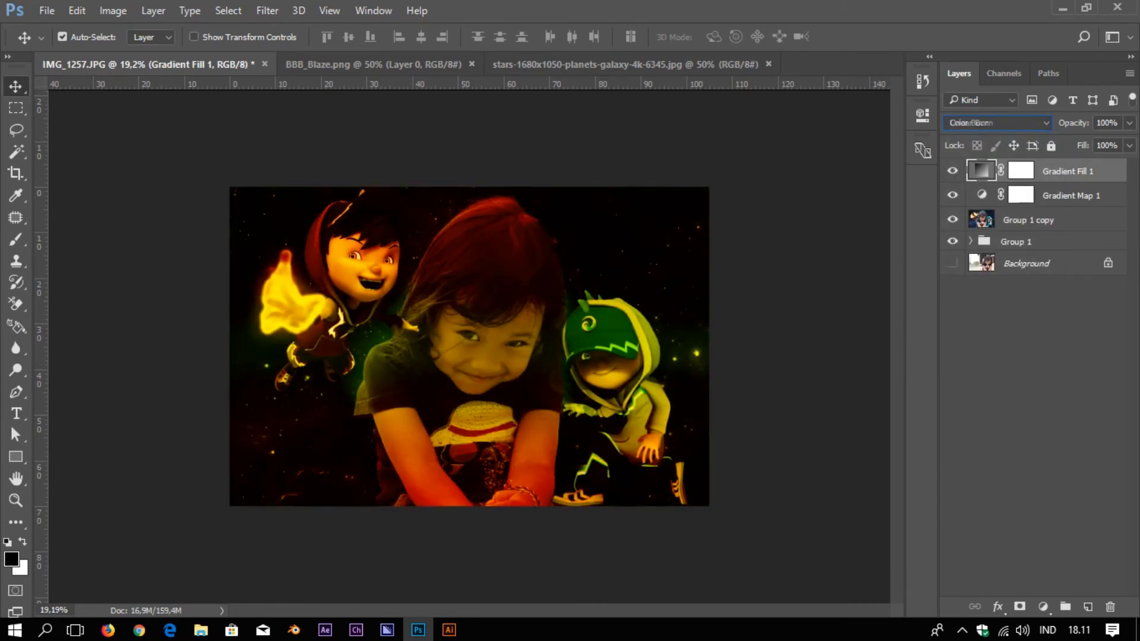
pyautogui.press('Down')
pyautogui.press('Down')
pyautogui.press('Down')
pyautogui.press('Down')
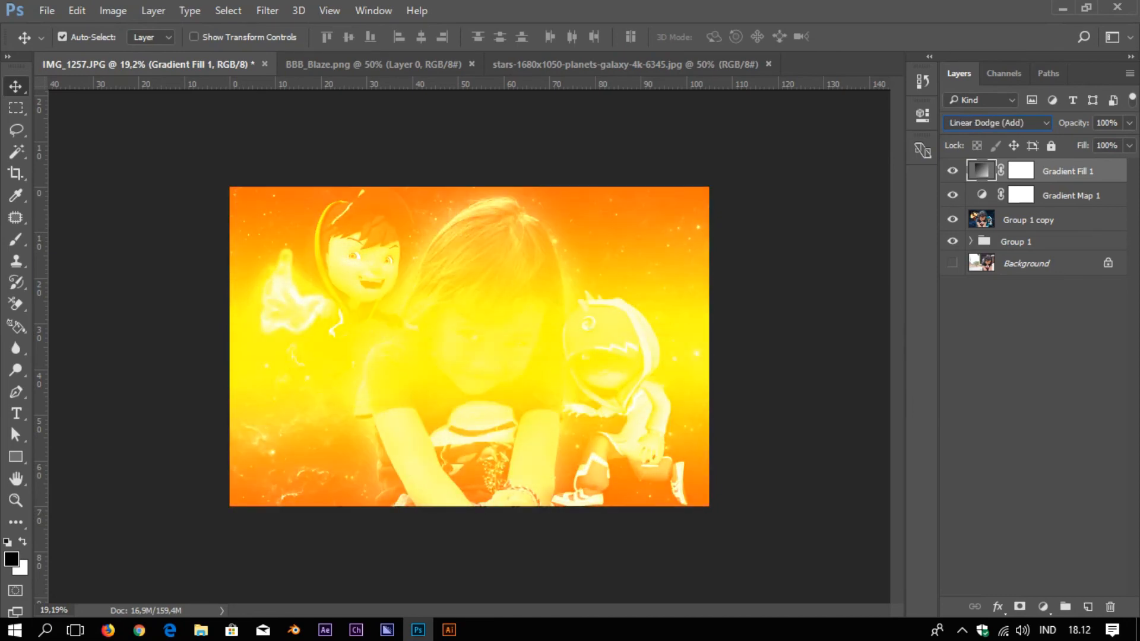
pyautogui.press('Up')
pyautogui.press('Down')
pyautogui.press('Down')
pyautogui.press('Down')
pyautogui.press('Down')
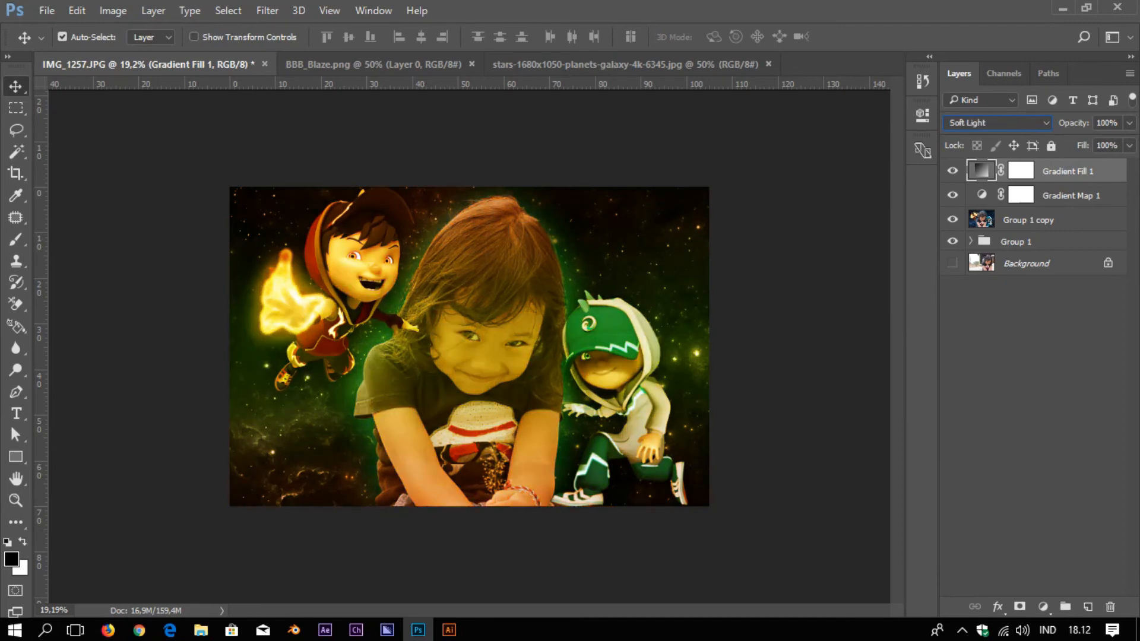
pyautogui.press('Down')
pyautogui.press('Down')
pyautogui.press('Down')
pyautogui.press('Down')
pyautogui.press('Down')
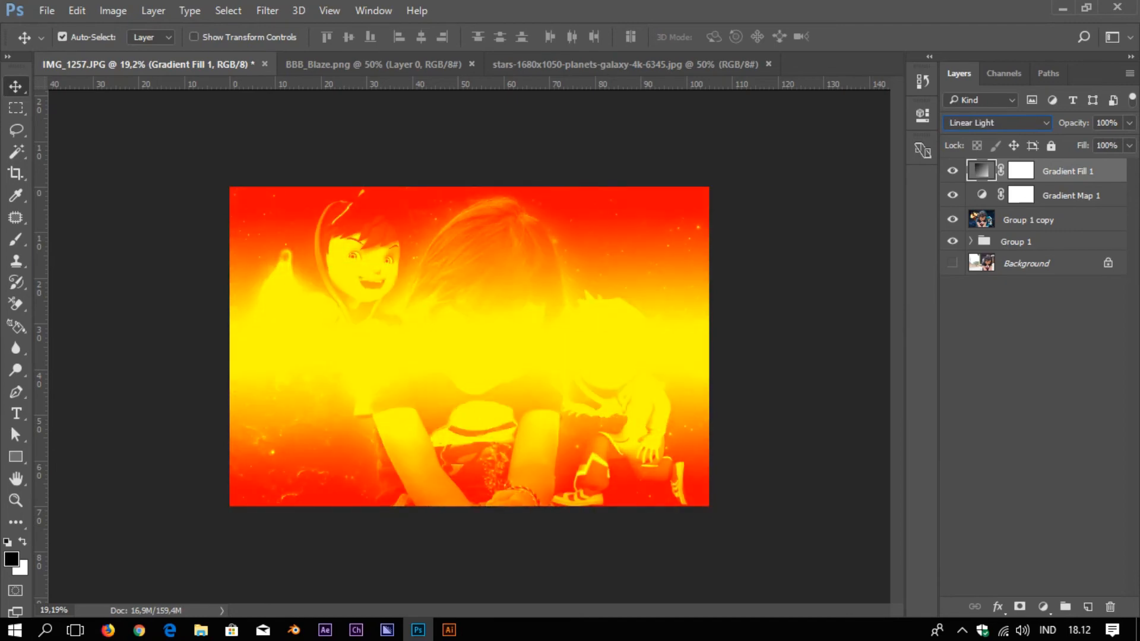
pyautogui.press('Down')
pyautogui.press('Down')
pyautogui.press('Down')
pyautogui.press('Down')
pyautogui.press('Down')
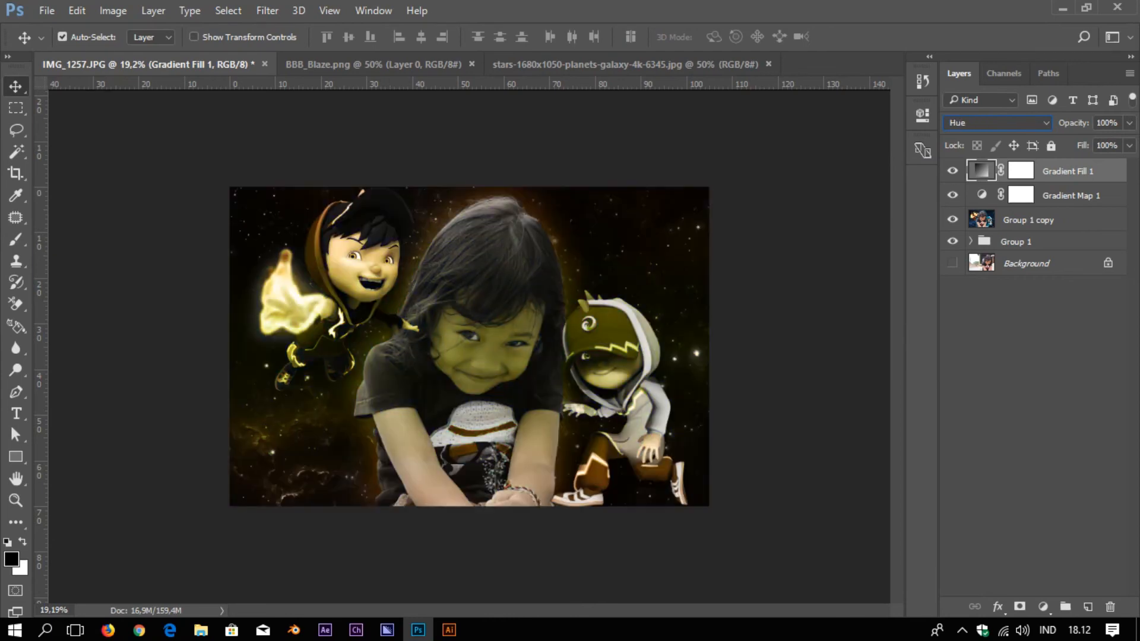
pyautogui.press('Down')
pyautogui.press('Down')
pyautogui.press('Down')
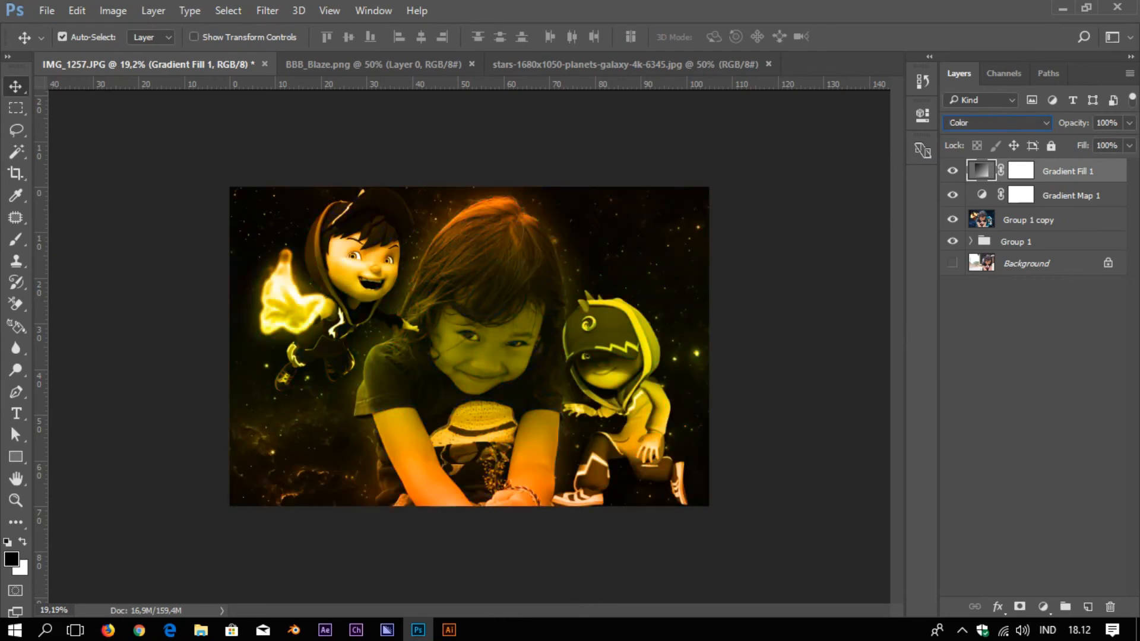
pyautogui.press('Up')
pyautogui.press('Up')
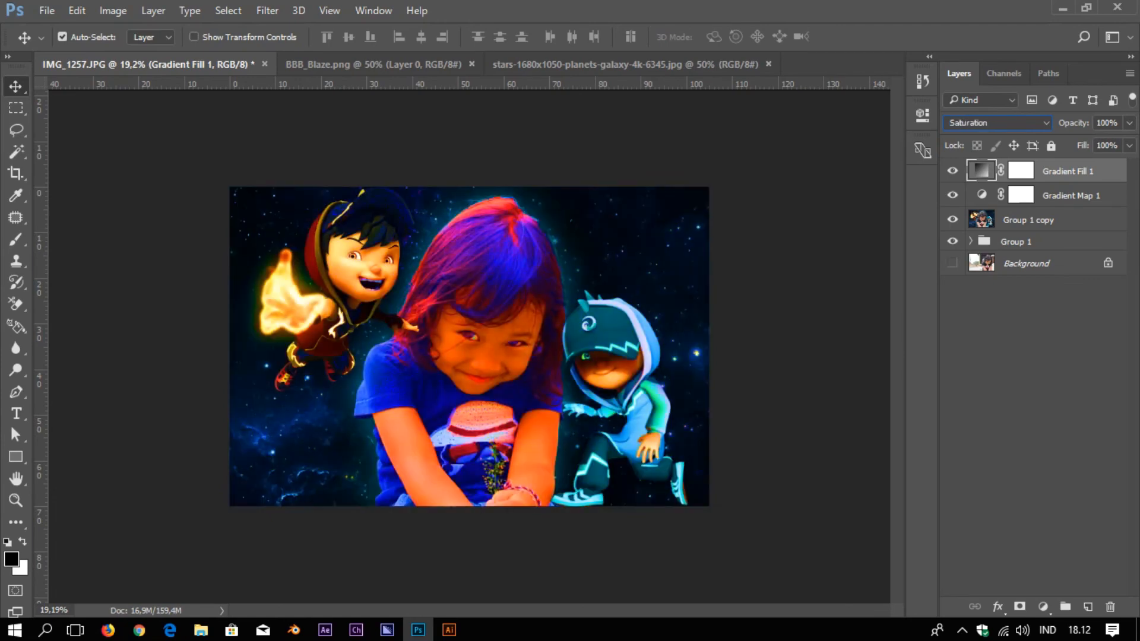
pyautogui.click(1130, 123)
pyautogui.moveTo(1131, 143); pyautogui.dragTo(1080, 142)
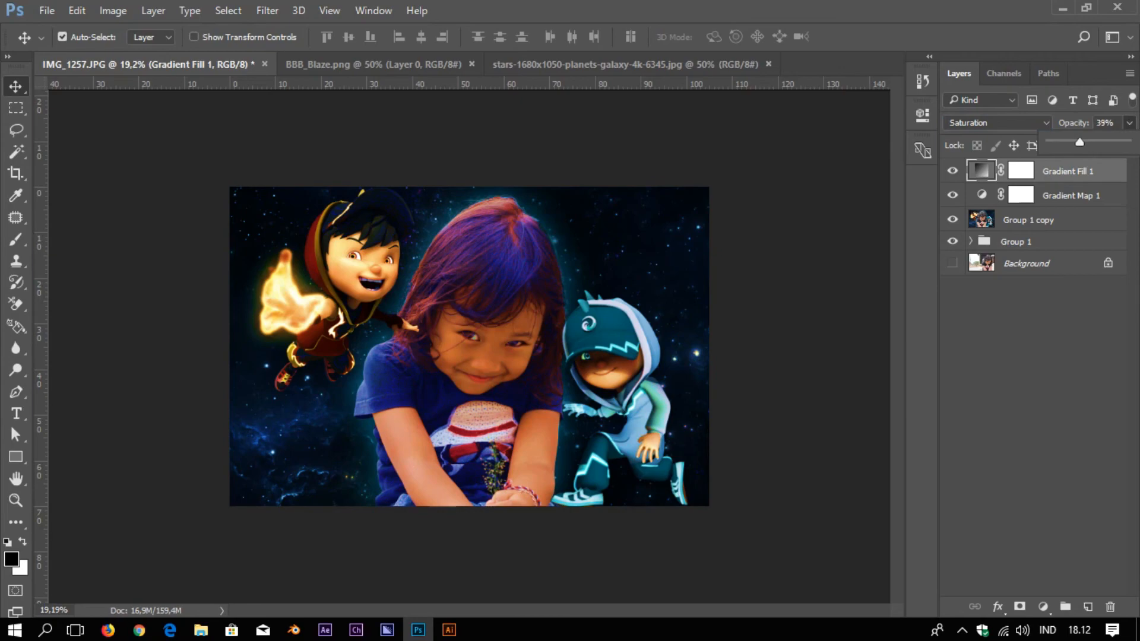
# Attempt to apply the Add Noise filter to the gradient fill layer
pyautogui.scroll(-3, 469, 346)
pyautogui.scroll(7, 469, 347)
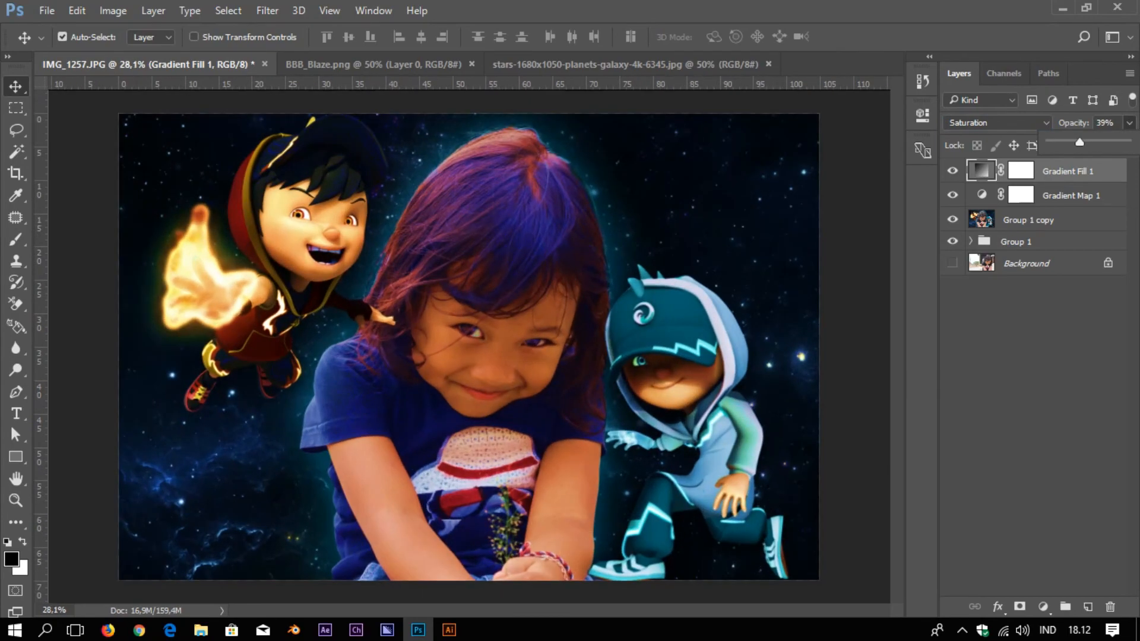
pyautogui.scroll(-1, 469, 347)
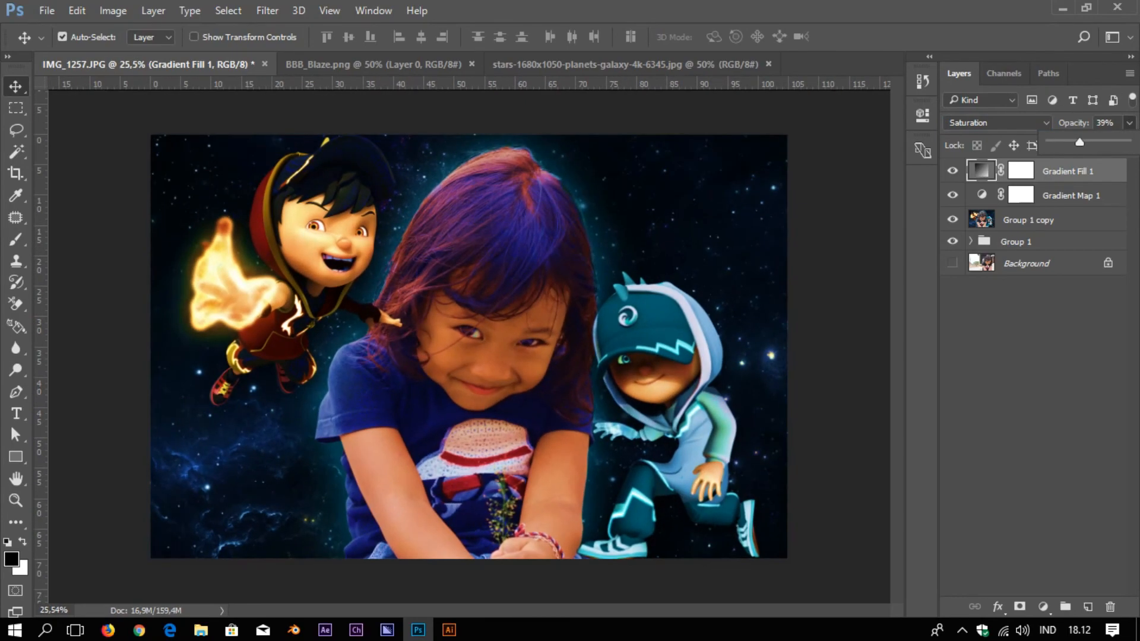
pyautogui.scroll(6, 499, 190)
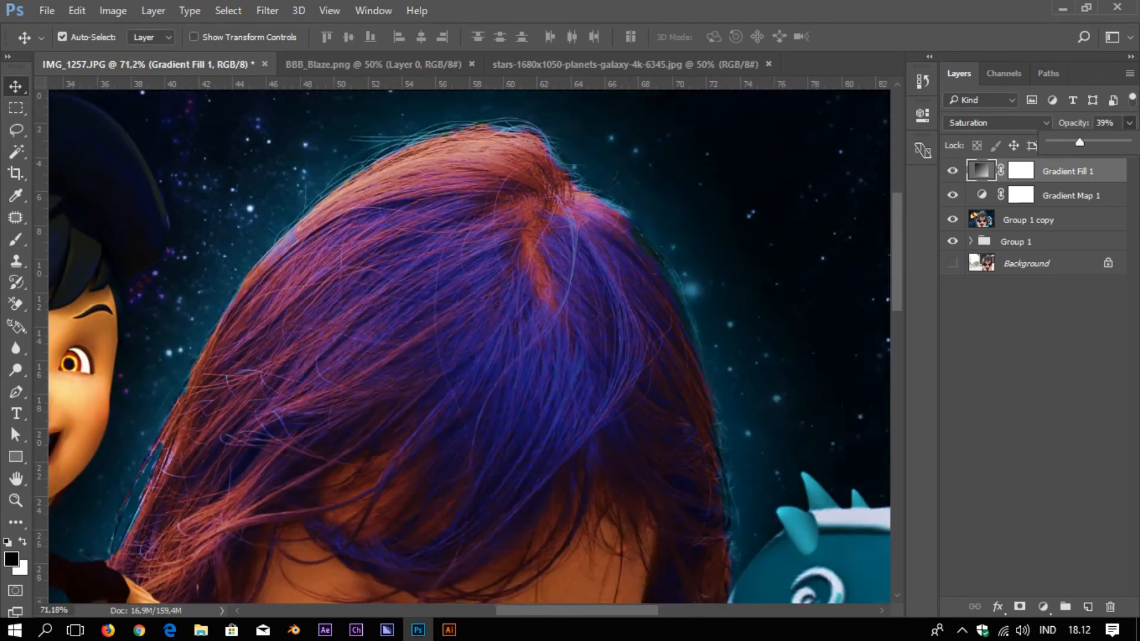
pyautogui.scroll(-4, 404, 238)
pyautogui.scroll(-4, 403, 237)
pyautogui.click(299, 10)
pyautogui.moveTo(268, 10)
pyautogui.moveTo(452, 243)
pyautogui.click(522, 242)
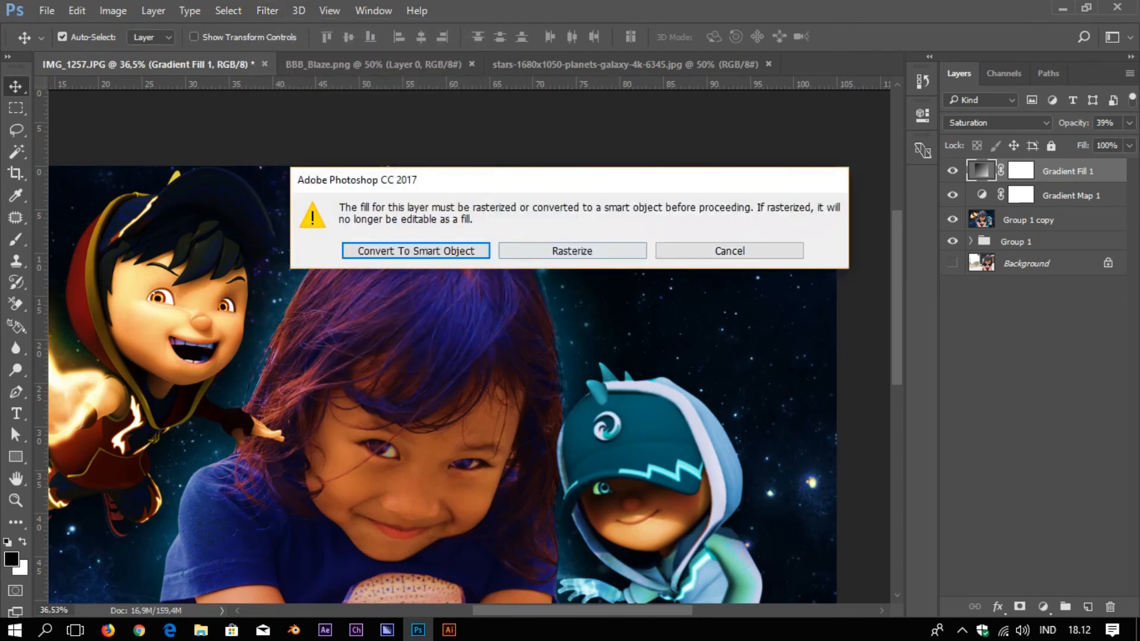
# Dismiss the rasterize prompt, group the girl and colour layers as Group 2, and duplicate it
pyautogui.press('Return')
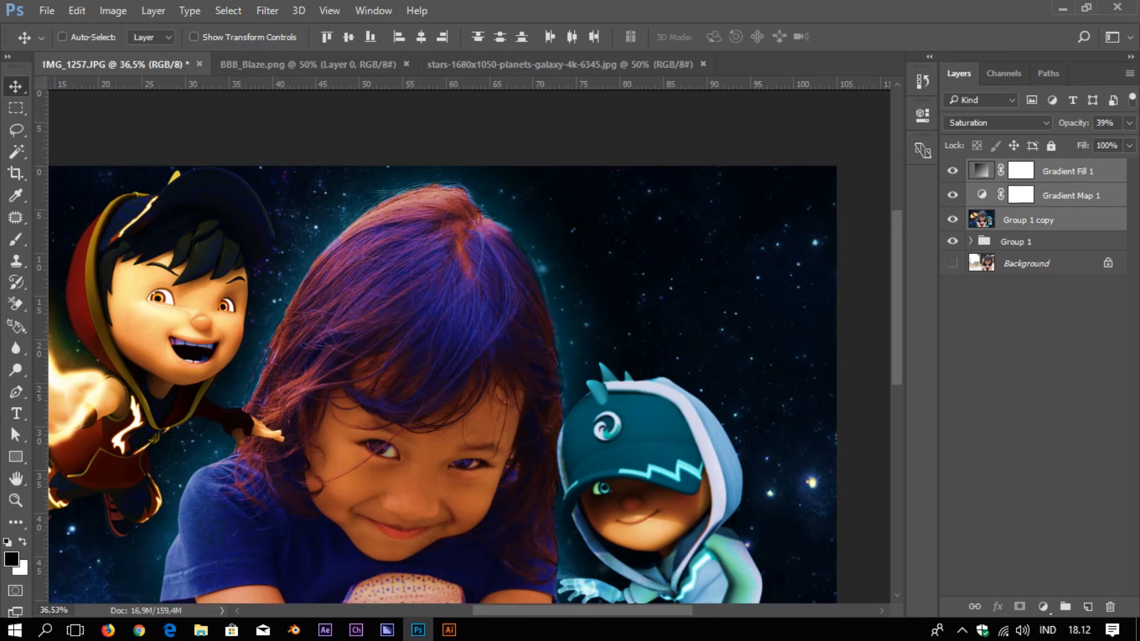
pyautogui.hotkey('ctrl', 'g')
pyautogui.hotkey('ctrl', 'j')
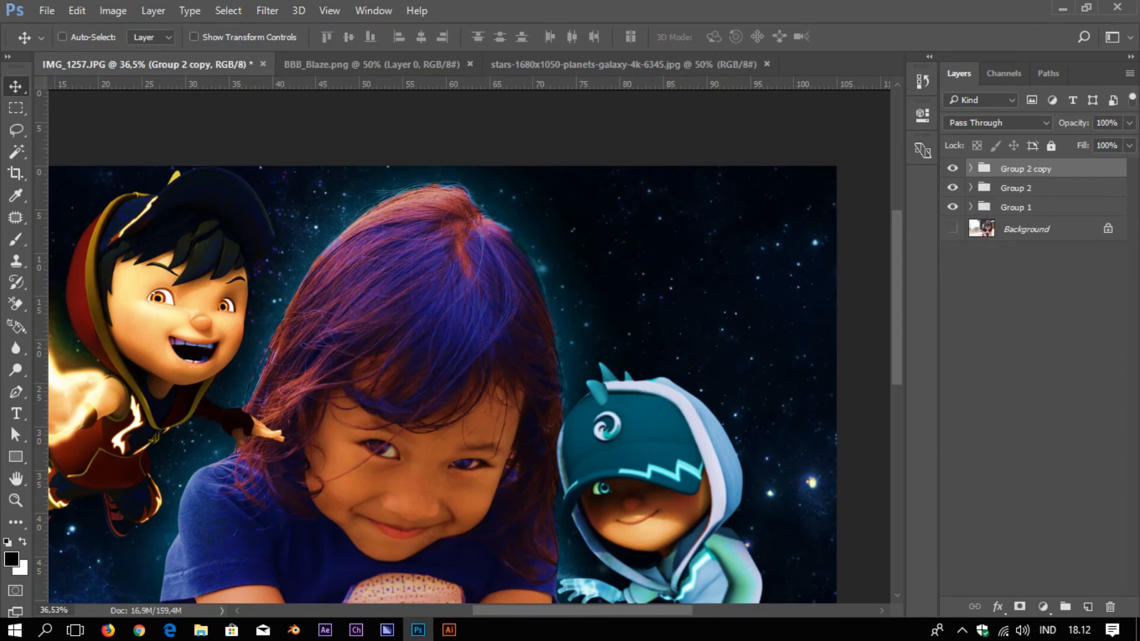
# Merge Group 2 copy into one layer and apply Add Noise at about 15.93% Uniform
pyautogui.hotkey('ctrl', 'e')
pyautogui.click(267, 10)
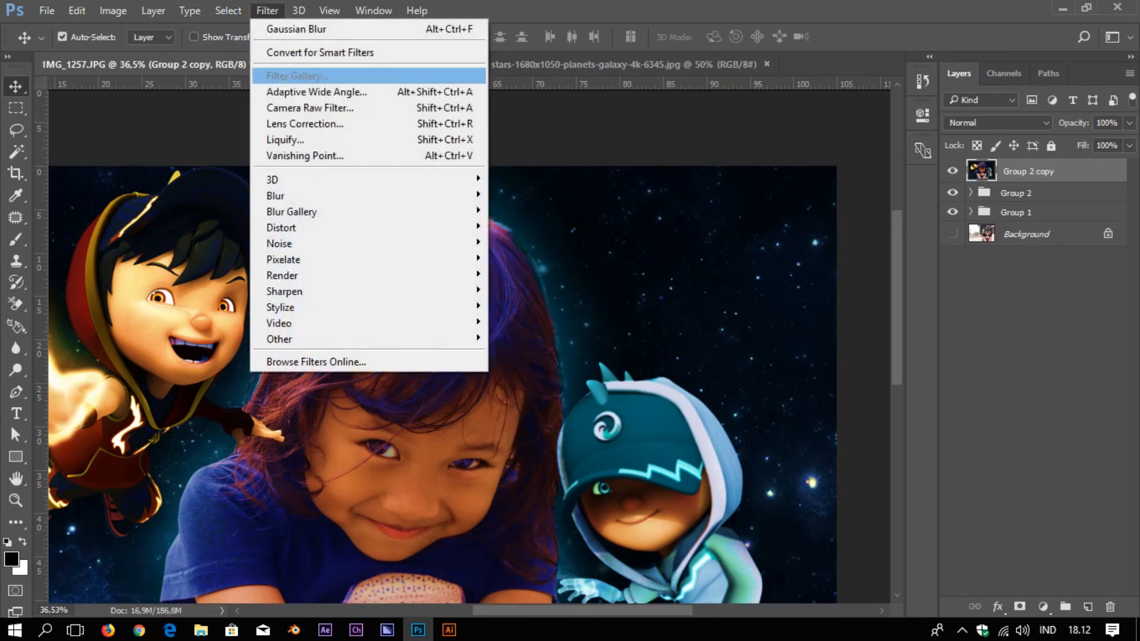
pyautogui.moveTo(356, 243)
pyautogui.click(523, 243)
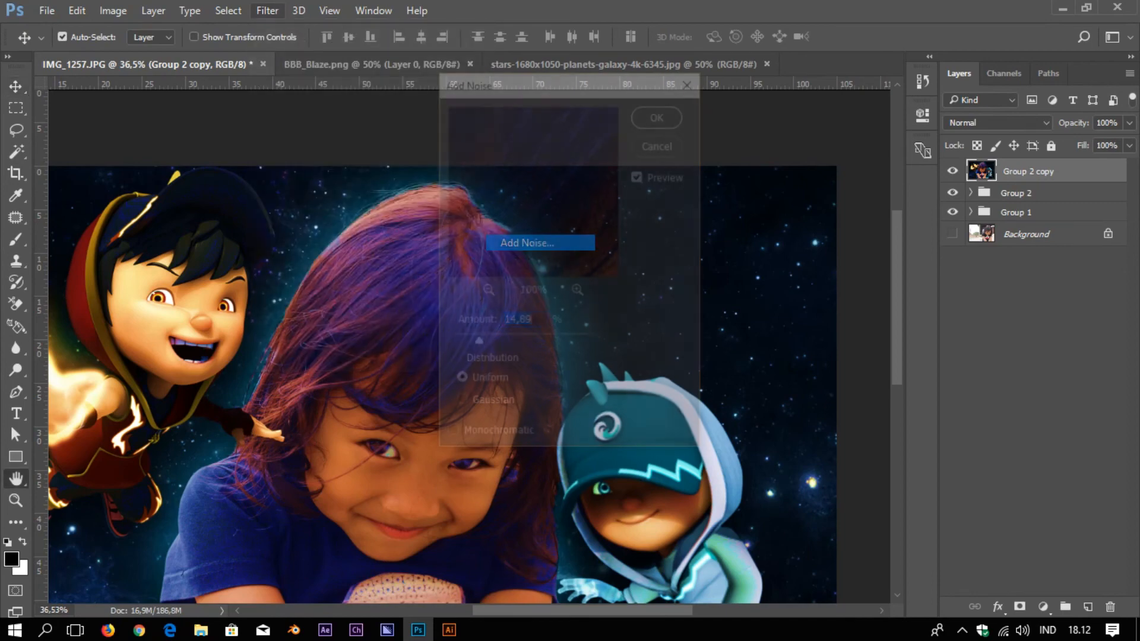
pyautogui.moveTo(477, 343)
pyautogui.mouseDown()
pyautogui.moveTo(508, 343)
pyautogui.moveTo(480, 343)
pyautogui.mouseUp()
pyautogui.press('Return')
pyautogui.scroll(6, 236, 380)
pyautogui.scroll(3, 232, 356)
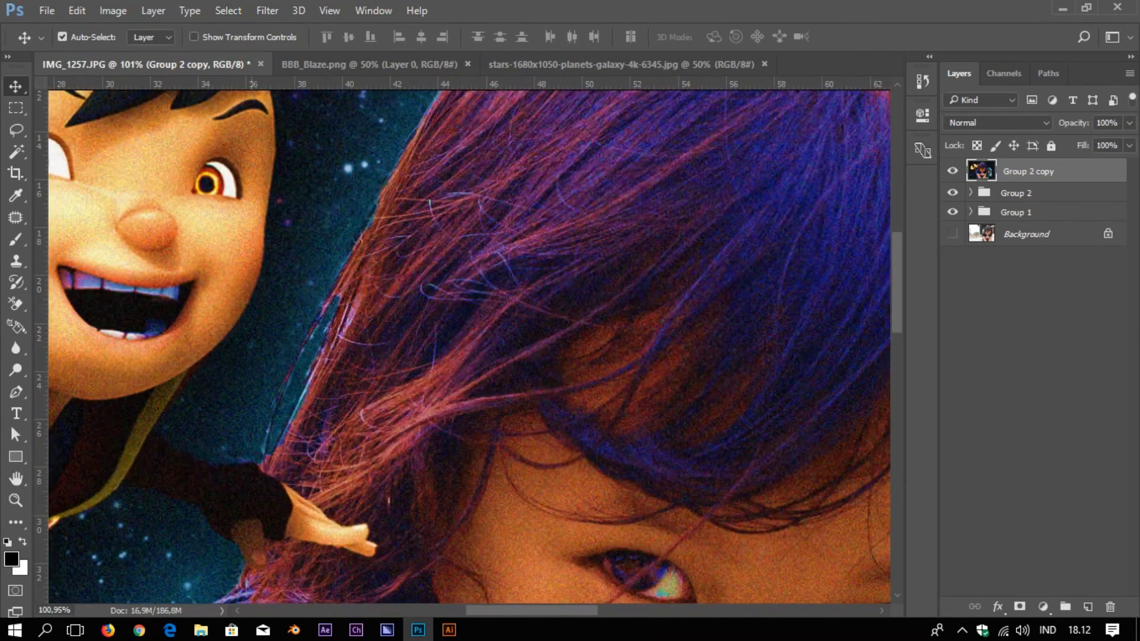
pyautogui.scroll(-10, 233, 356)
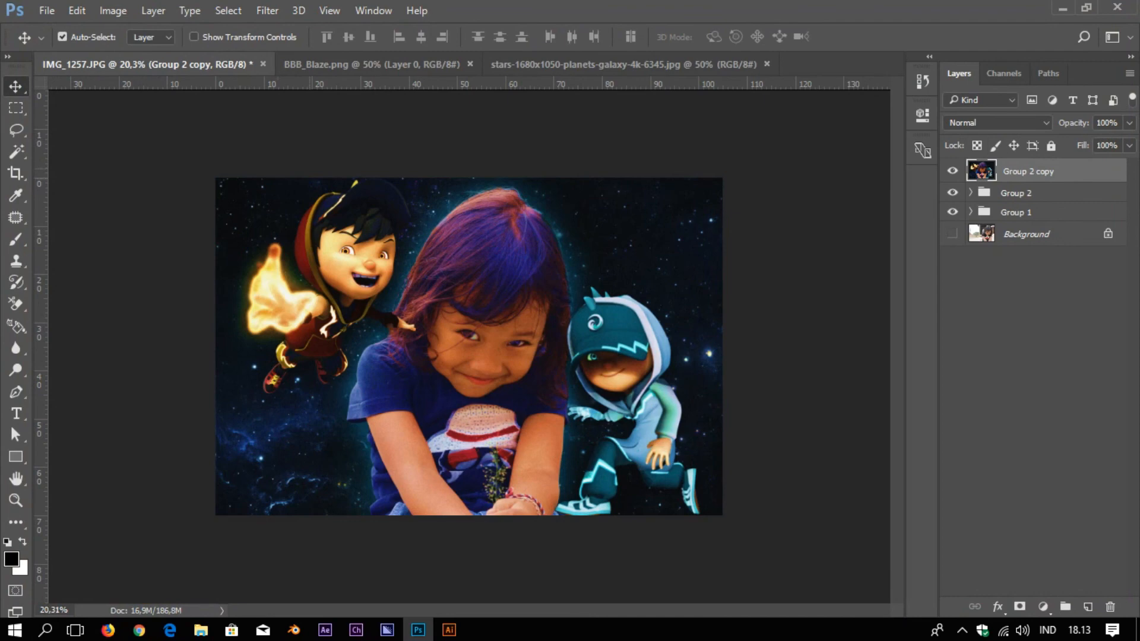
# Save the composite as a JPEG in the Pictures folder under a new file name
pyautogui.click(46, 10)
pyautogui.click(53, 181)
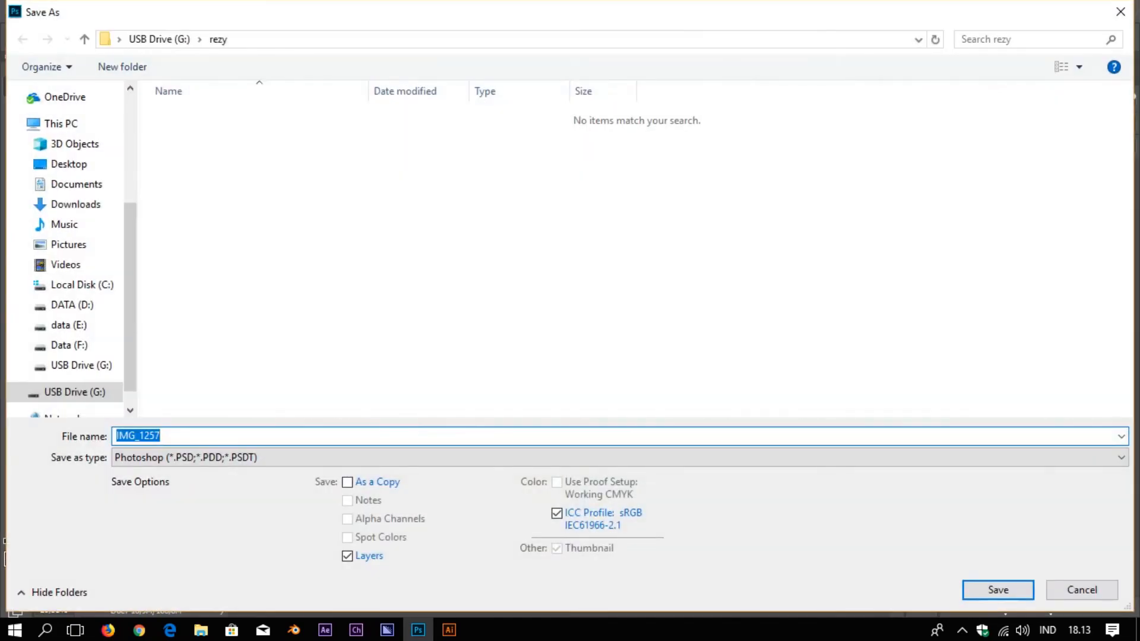
pyautogui.click(74, 204)
pyautogui.click(68, 245)
pyautogui.click(195, 457)
pyautogui.click(196, 290)
pyautogui.click(137, 436)
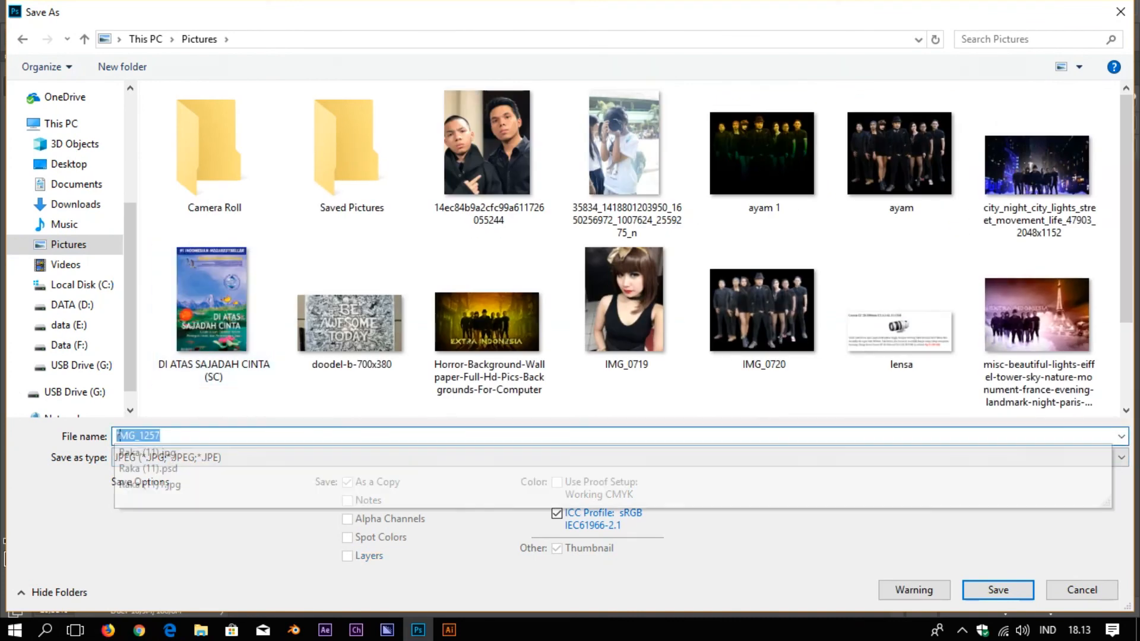
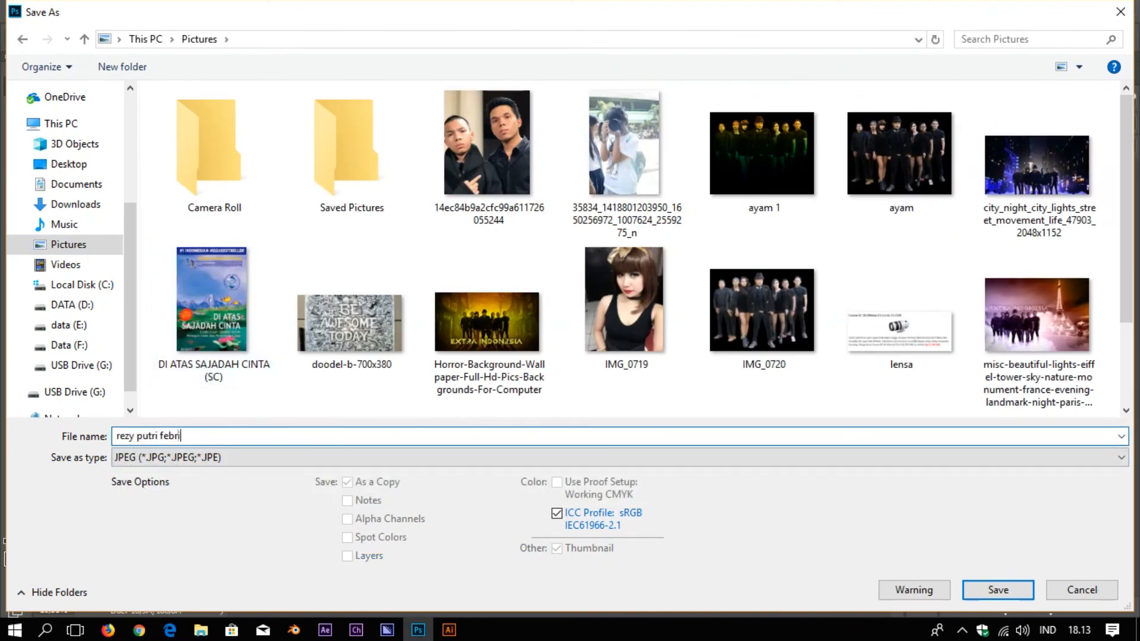
pyautogui.press('Return')
pyautogui.press('Return')
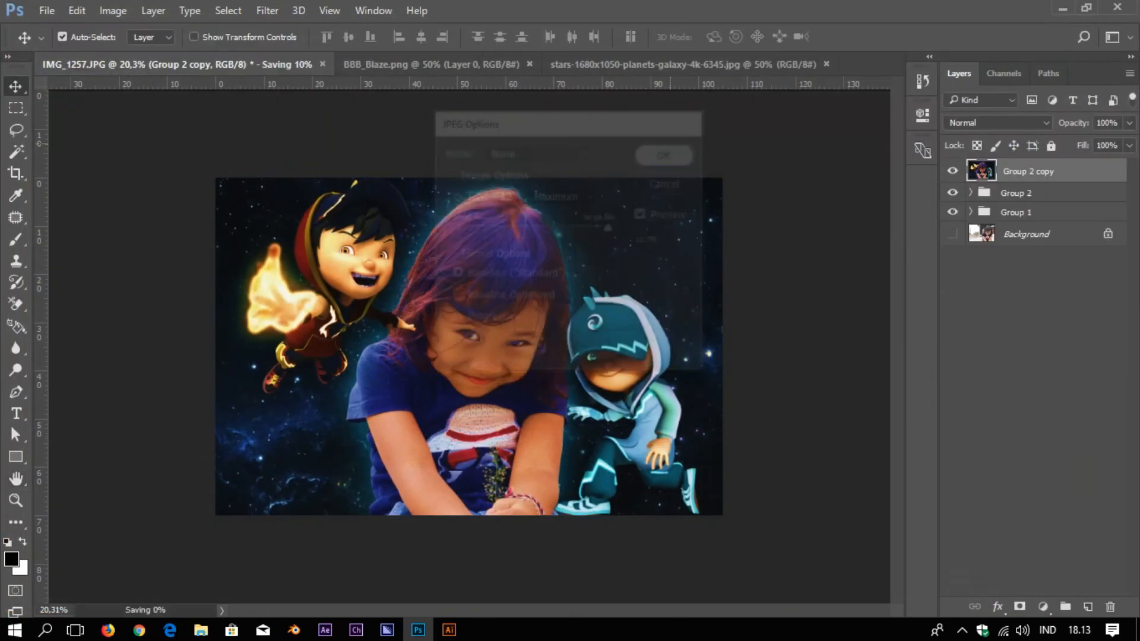
pyautogui.click(1063, 9)
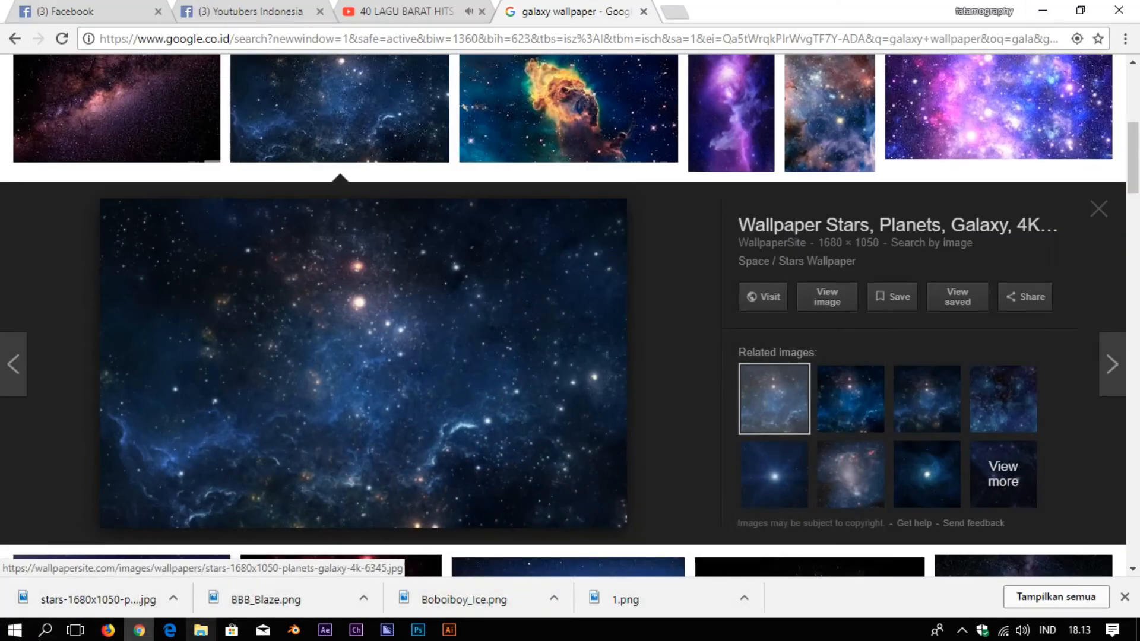
# Open the saved JPEG from the Pictures folder in File Explorer to check it, then close the viewer
pyautogui.click(201, 630)
pyautogui.click(61, 427)
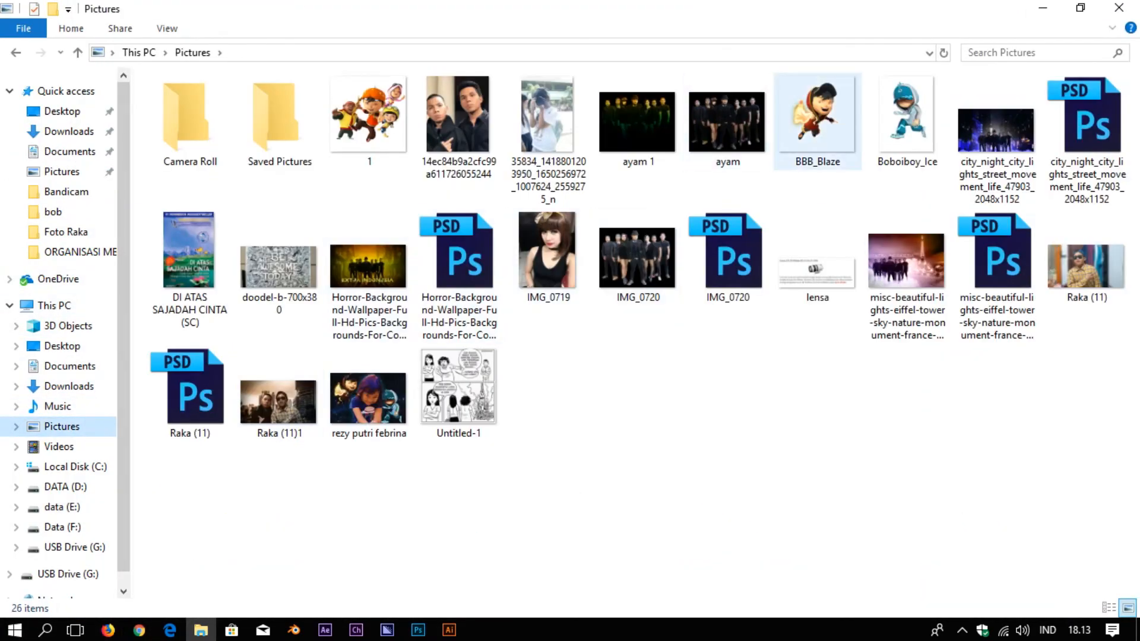
pyautogui.click(368, 397)
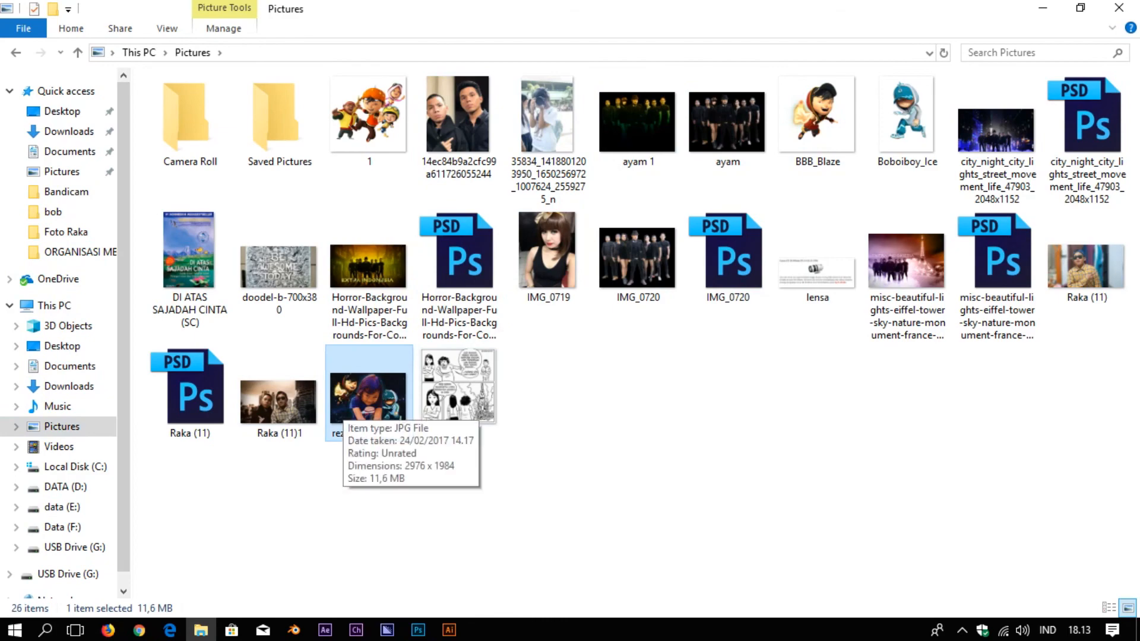
pyautogui.doubleClick(369, 397)
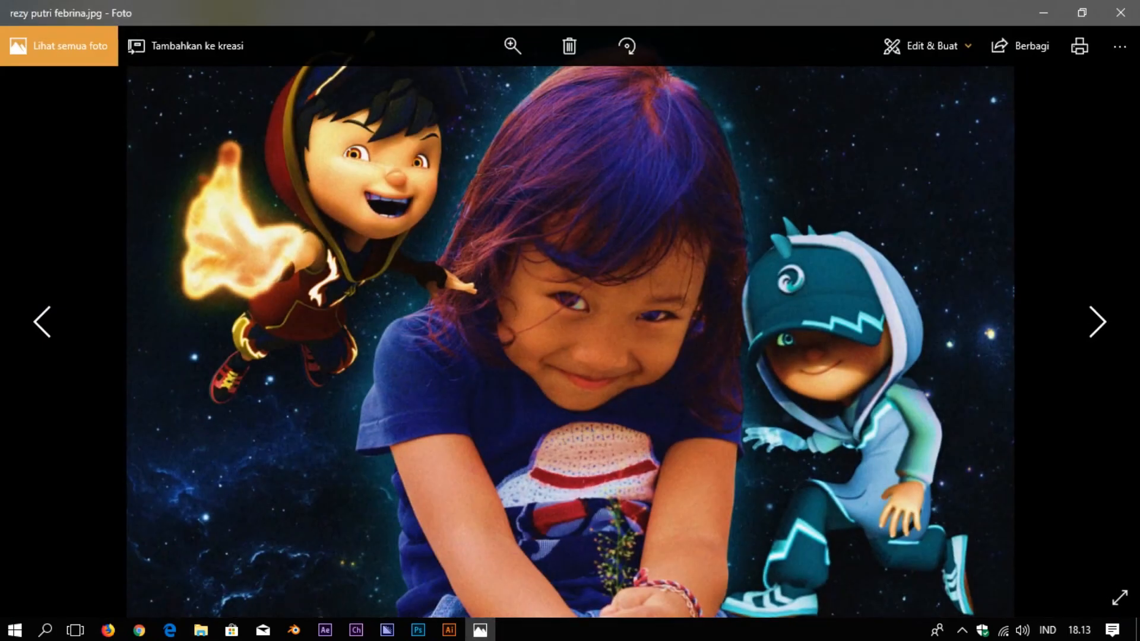
pyautogui.click(1121, 13)
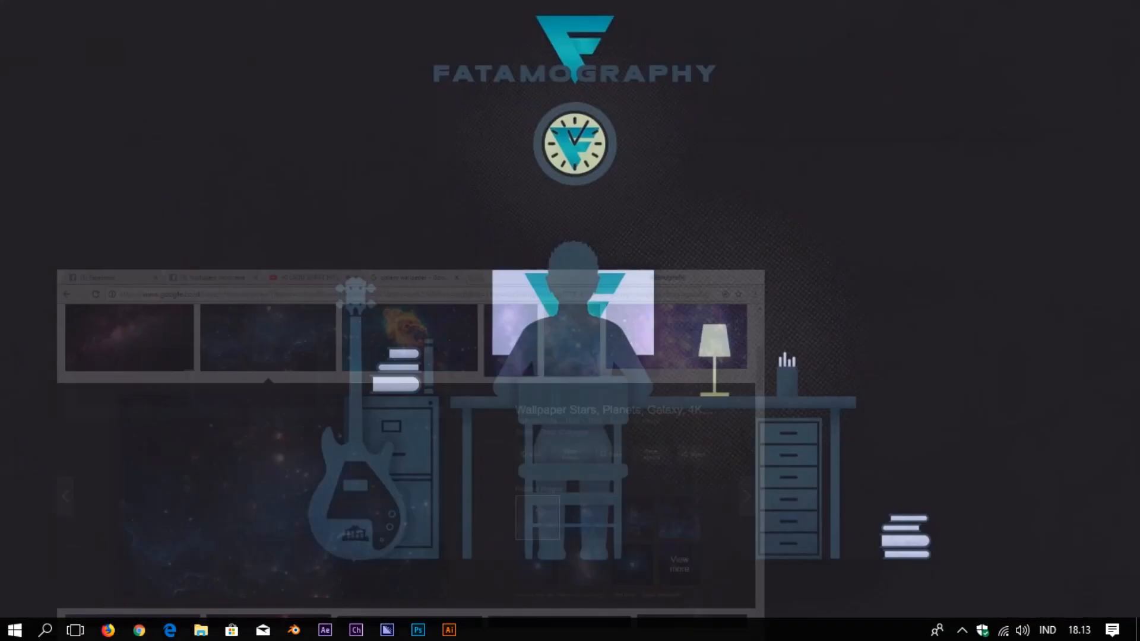